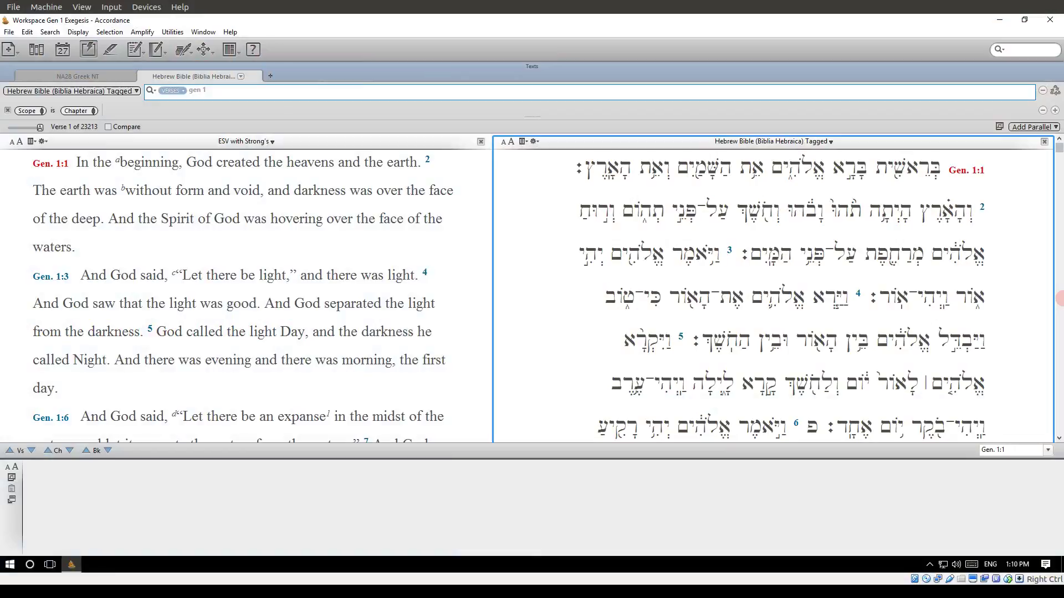
Switch between the NA28 Greek NT and Hebrew Bible texts and examine word parsings in Matthew 20 and Genesis 1 beside the ESV.
left_click(63, 80)
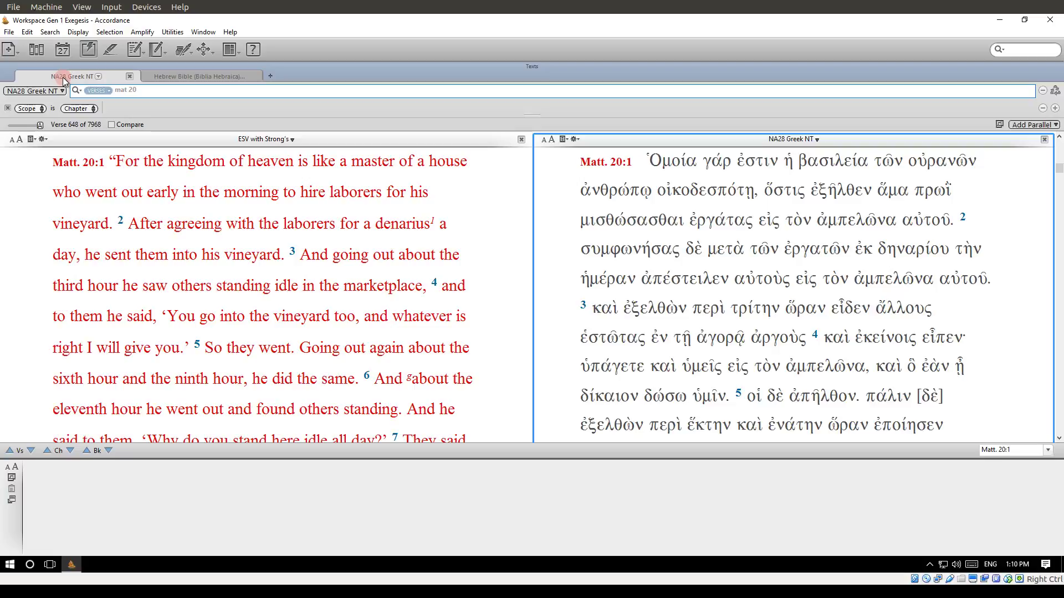
mouse_move(657, 200)
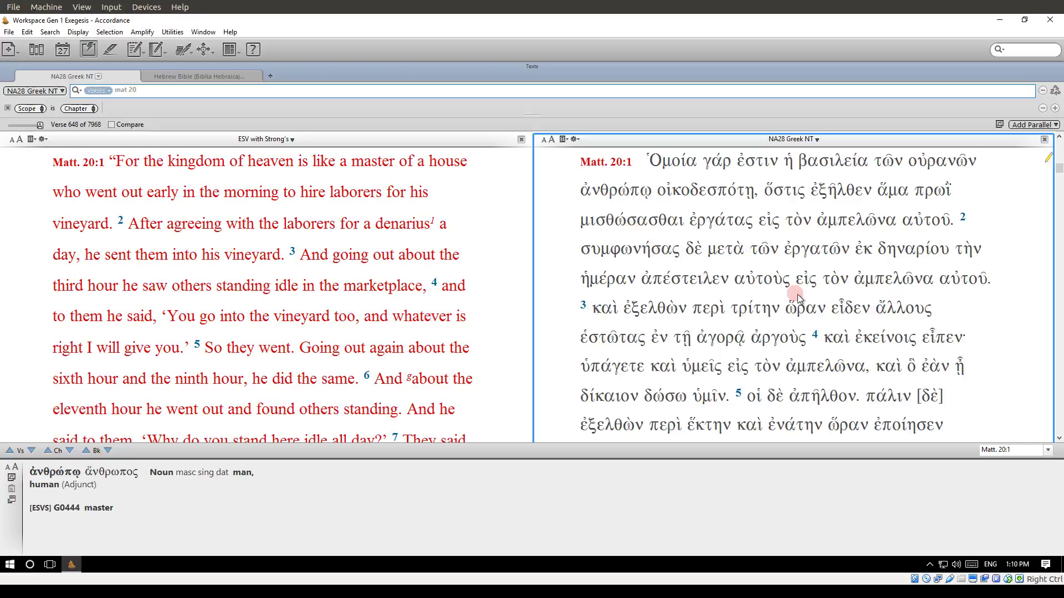
mouse_move(710, 220)
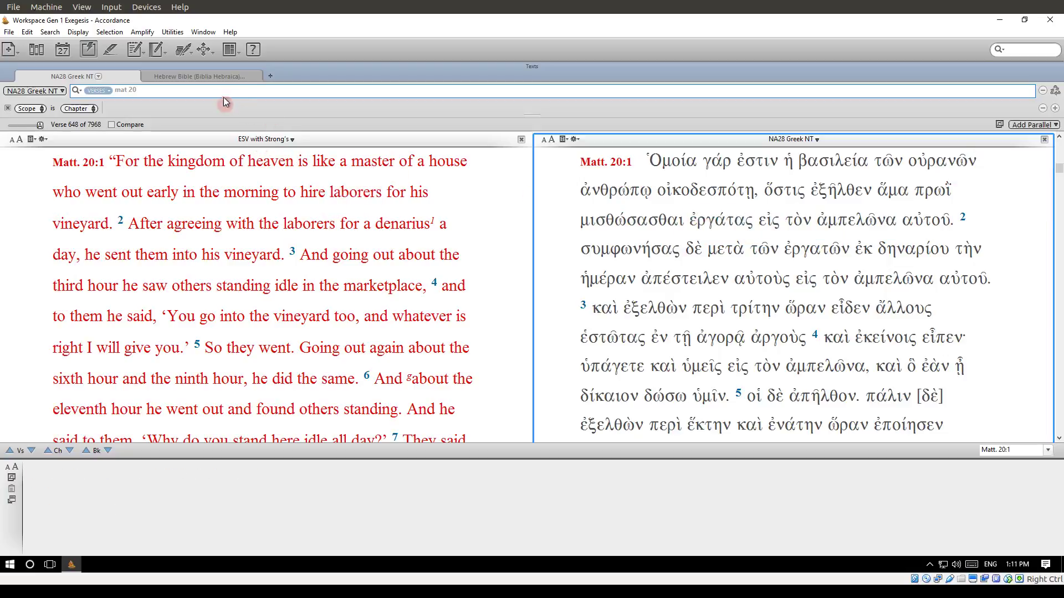
left_click(217, 76)
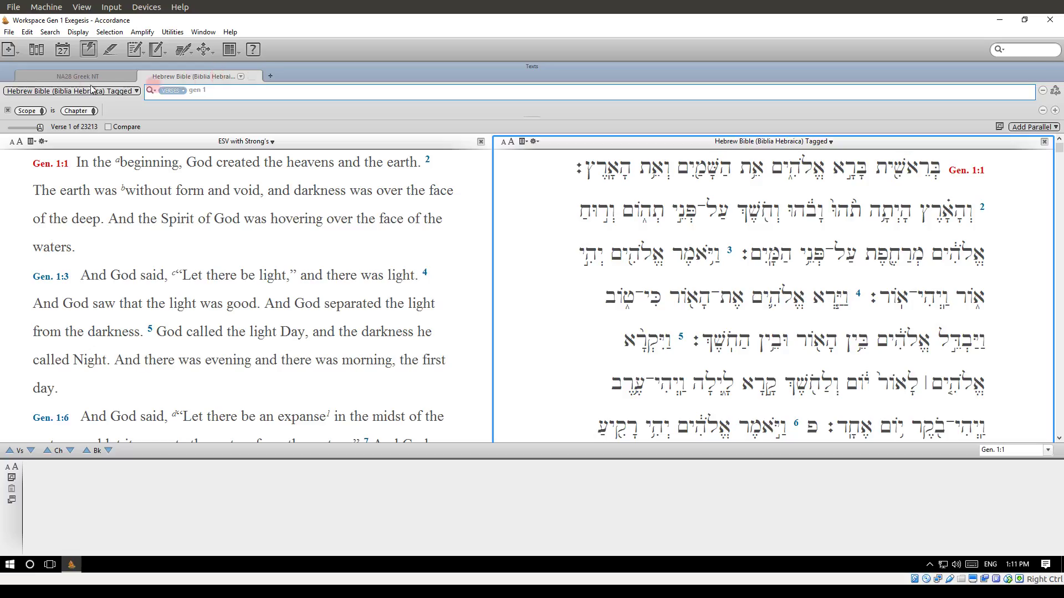
left_click(60, 78)
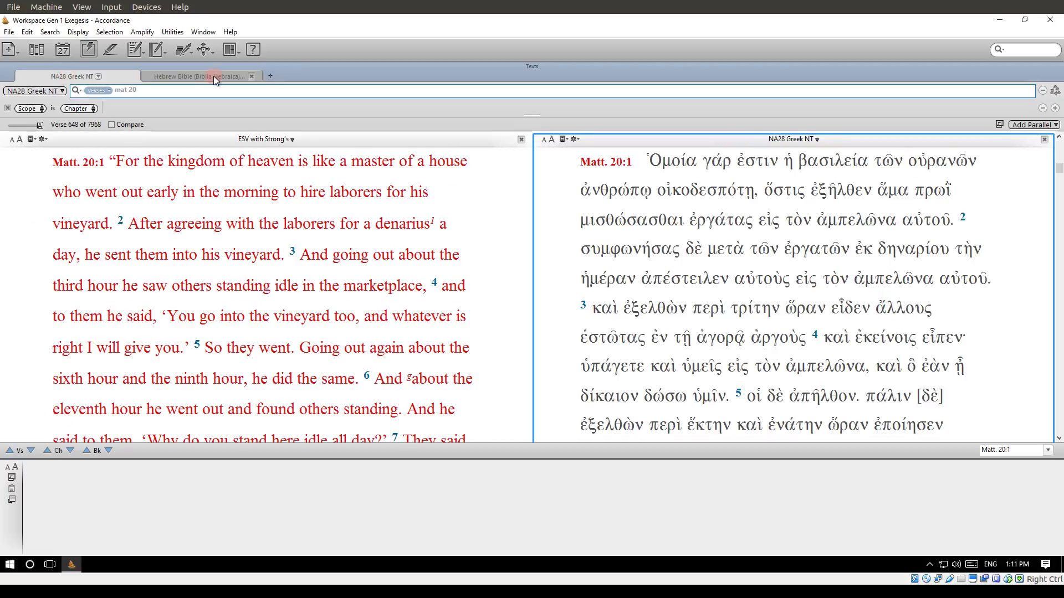
left_click(214, 76)
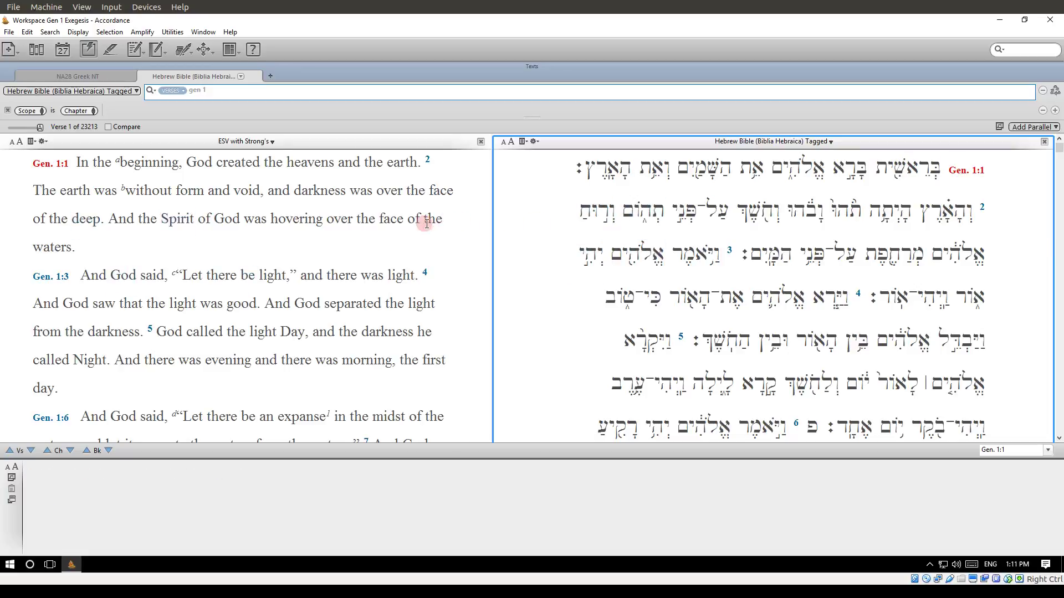
mouse_move(187, 185)
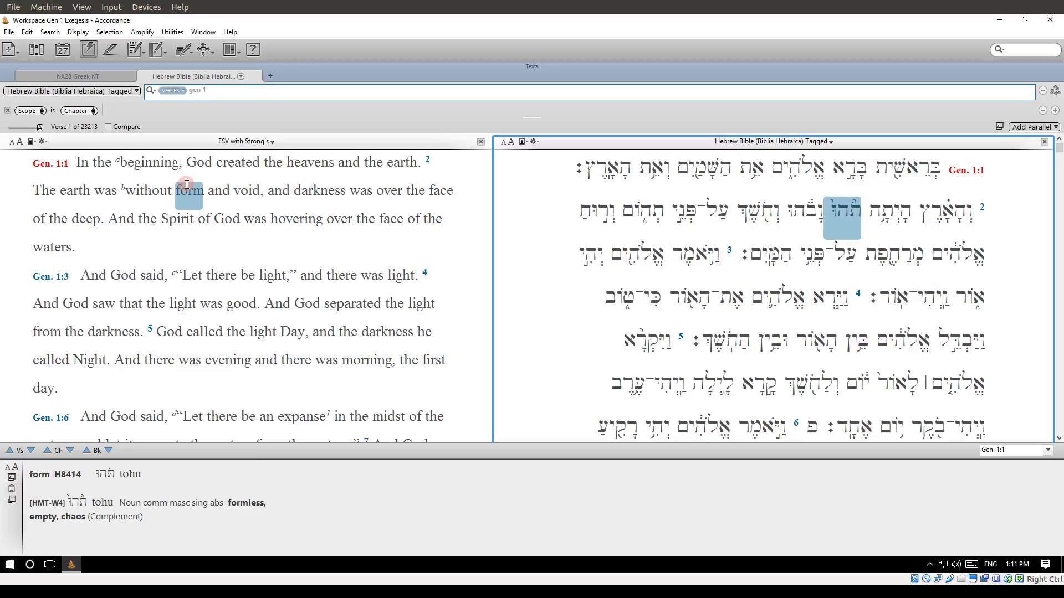
left_click(103, 81)
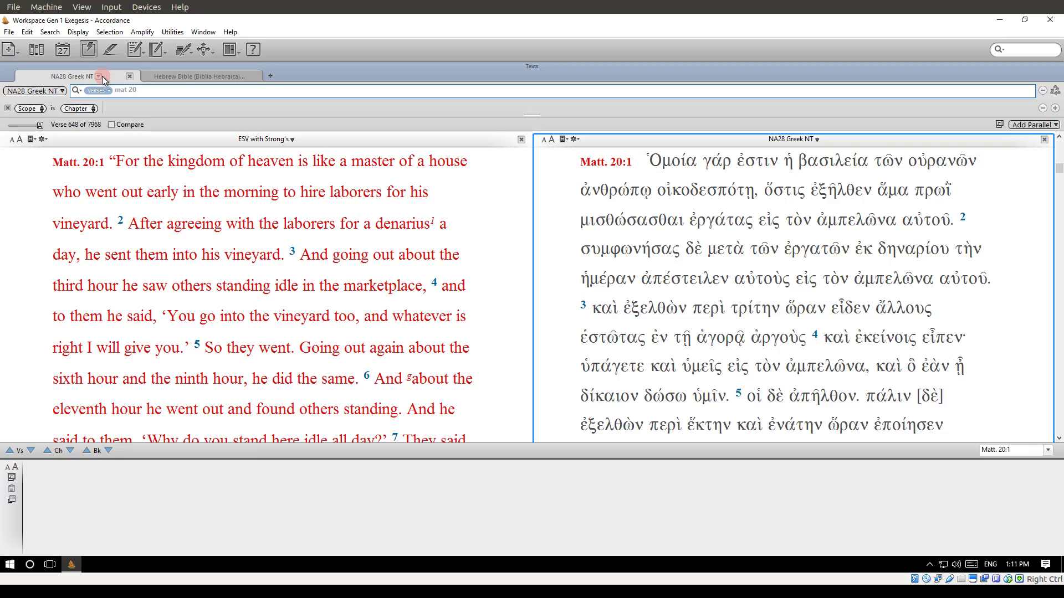
mouse_move(404, 207)
mouse_move(627, 243)
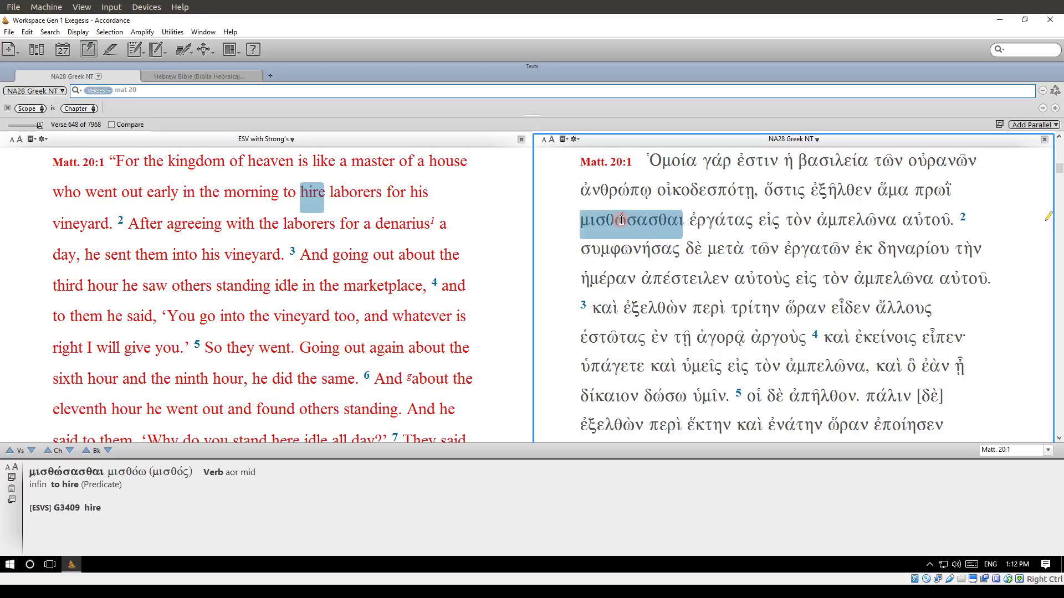
Examine the Greek words of Matthew 20:20–21 against the ESV and select the question τί θέλεις in verse 21.
scroll(621, 220, "down", 10)
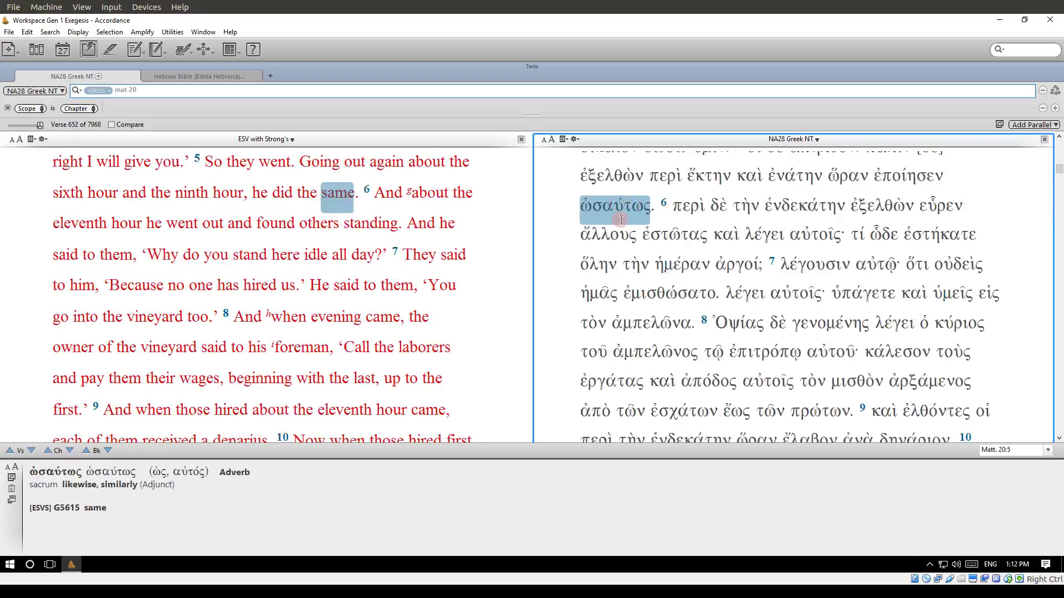
scroll(621, 220, "down", 10)
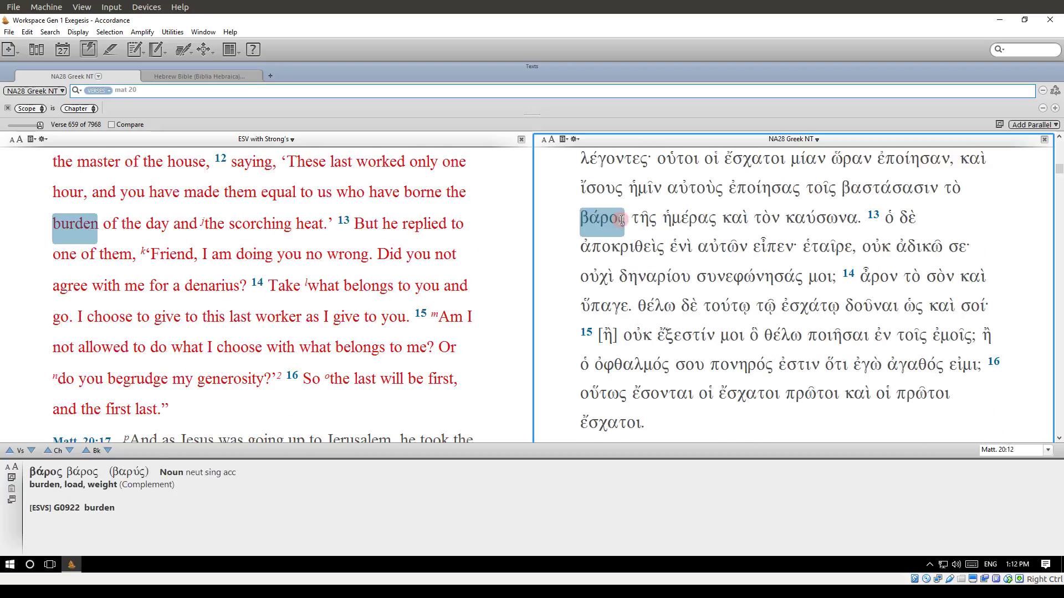
scroll(621, 220, "down", 8)
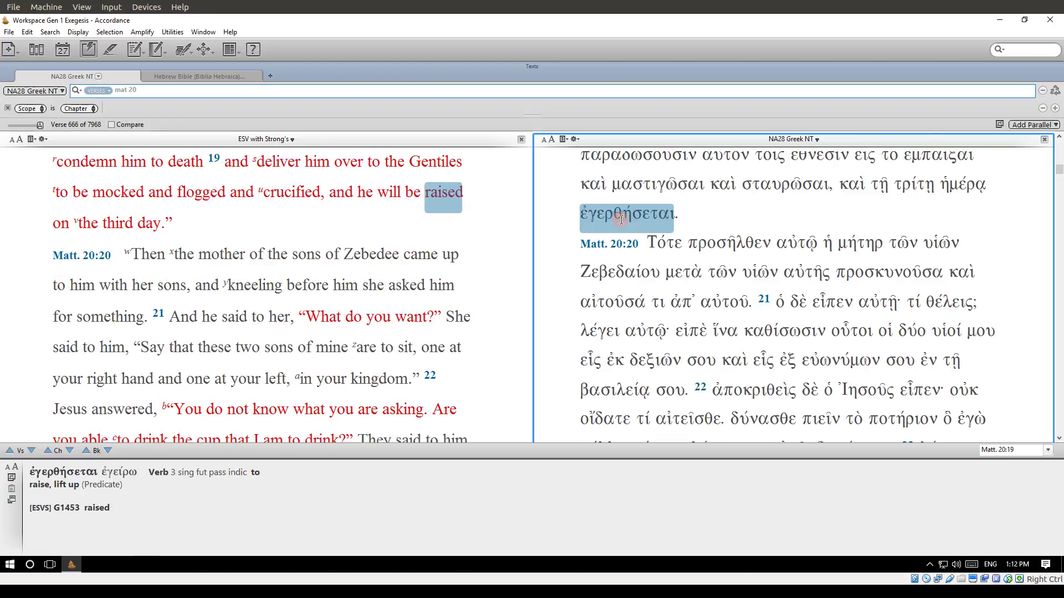
scroll(621, 220, "down", 1)
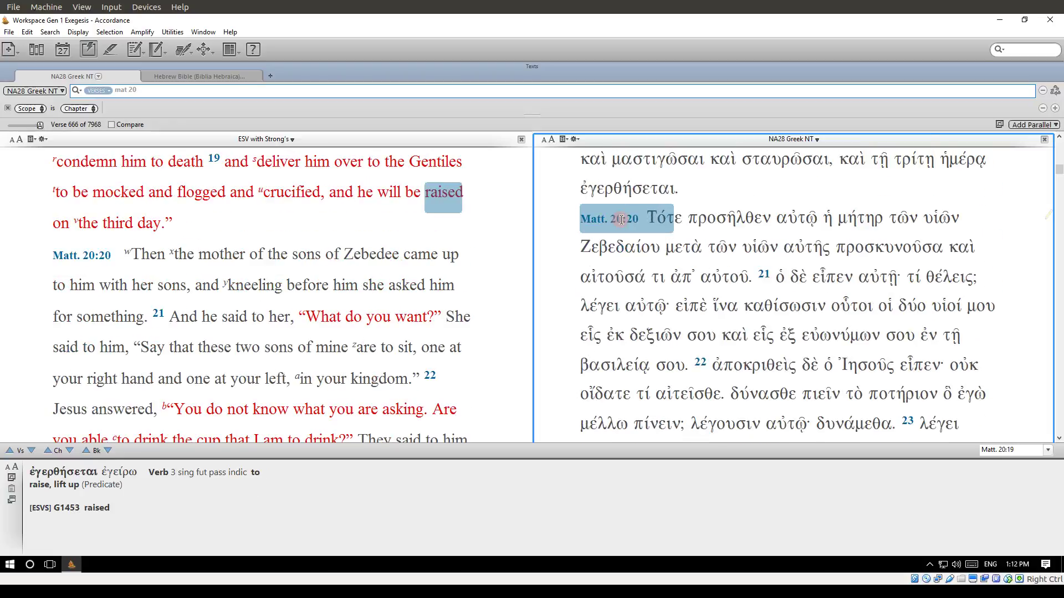
scroll(621, 220, "down", 1)
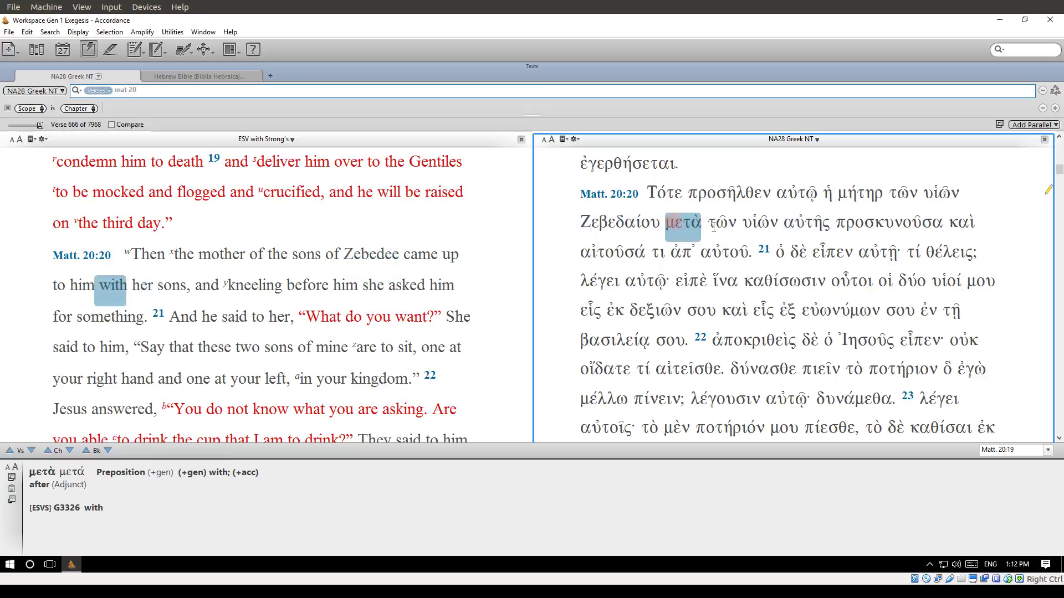
left_click(971, 224)
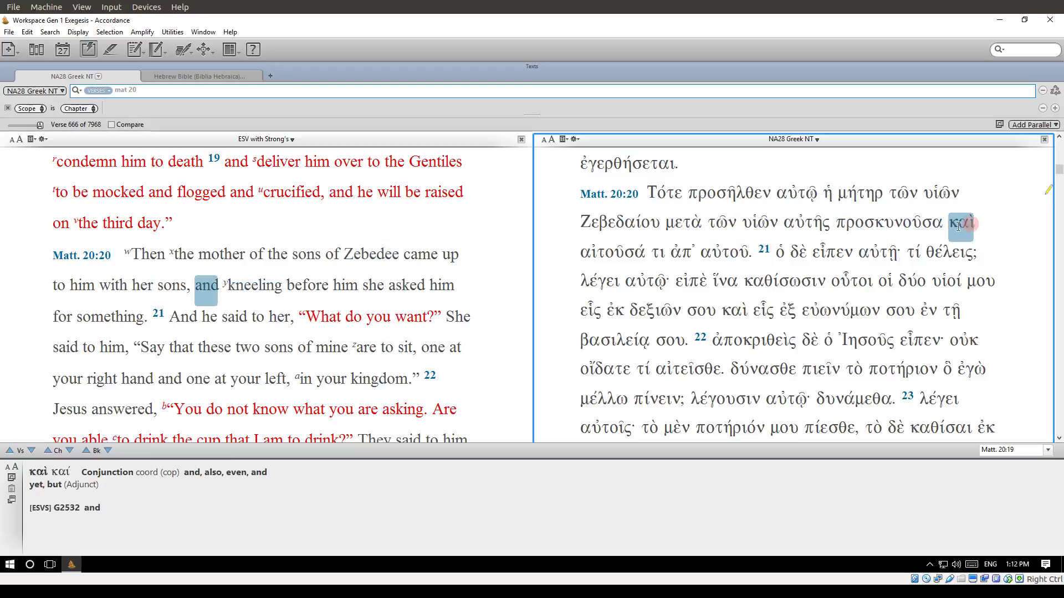
left_click(679, 239)
left_click(635, 255)
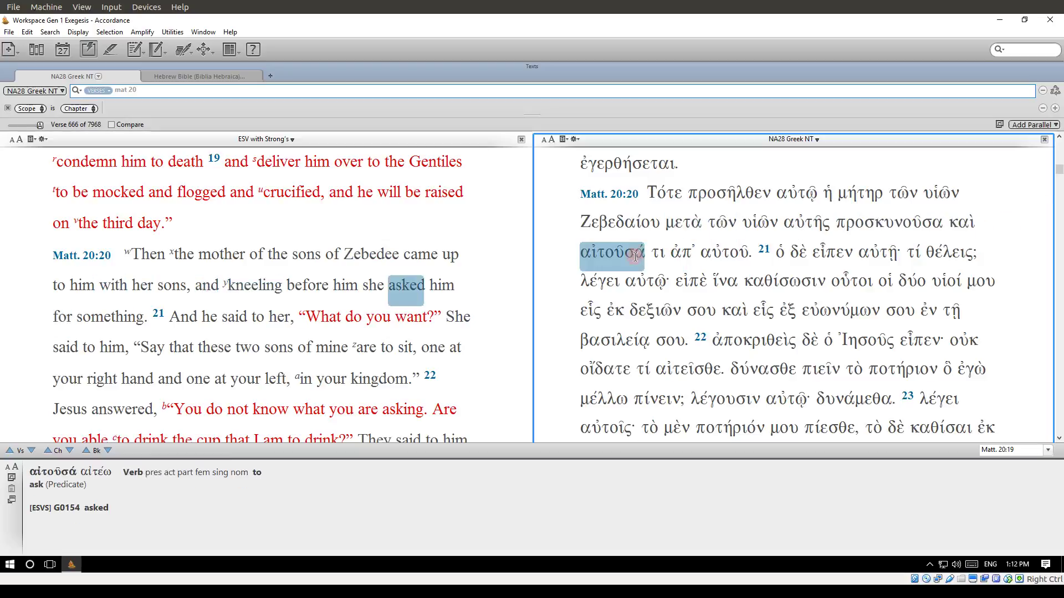
left_click(656, 254)
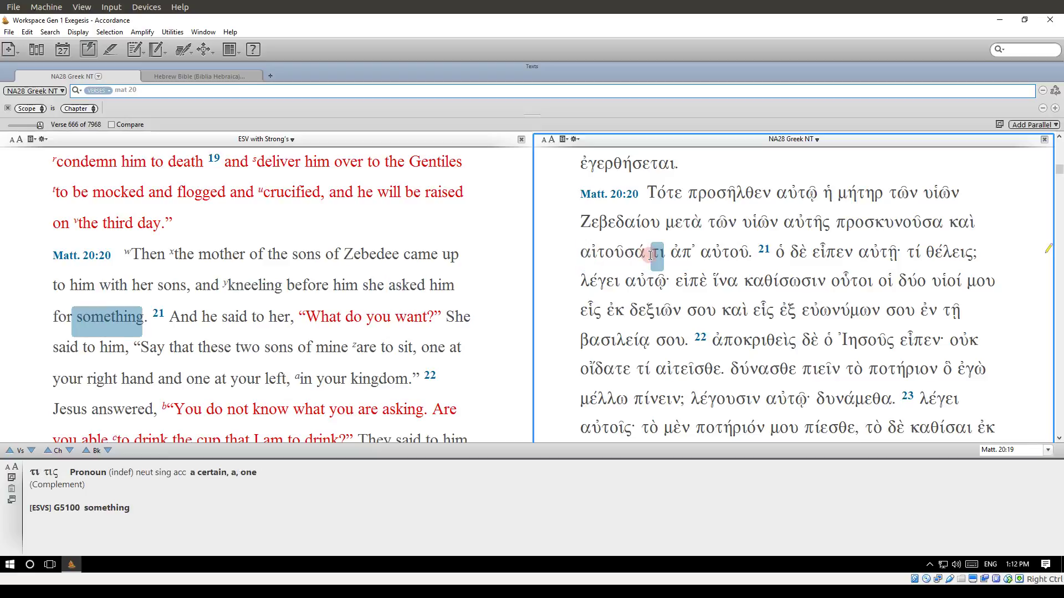
left_click(724, 253)
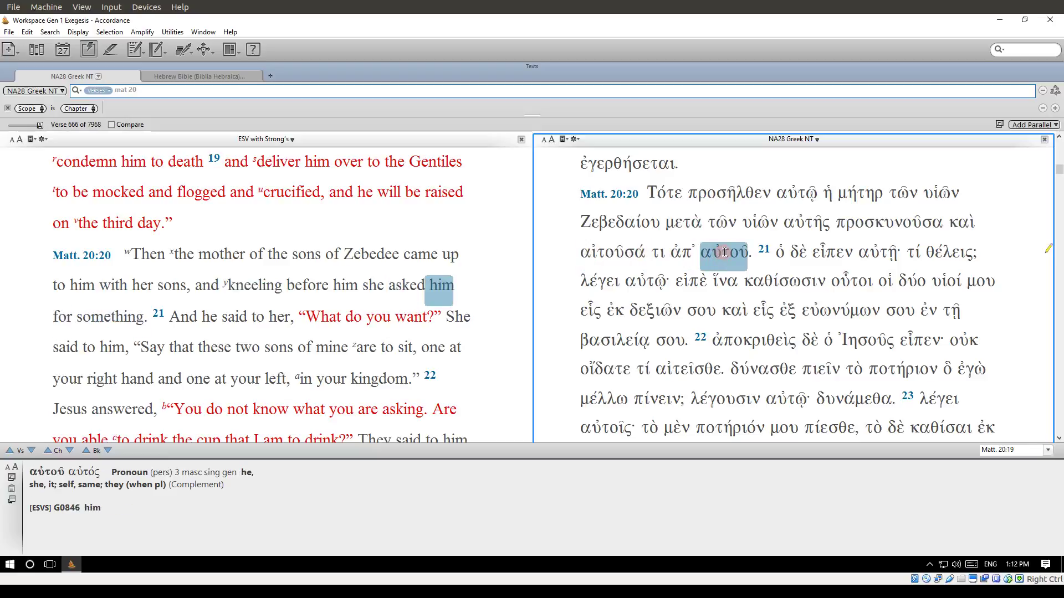
left_click(781, 253)
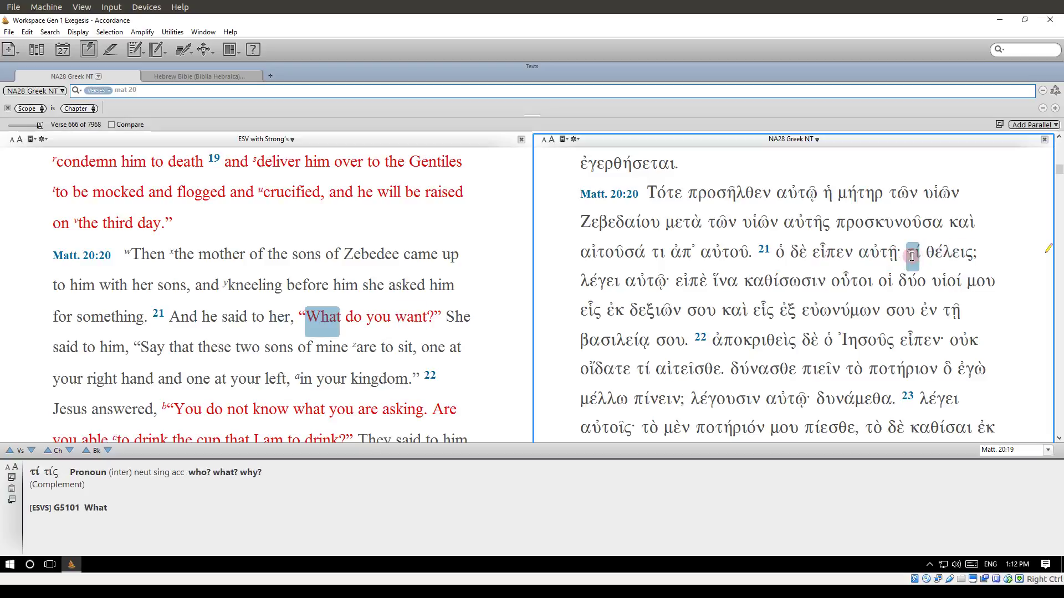
left_click_drag(908, 253, 977, 253)
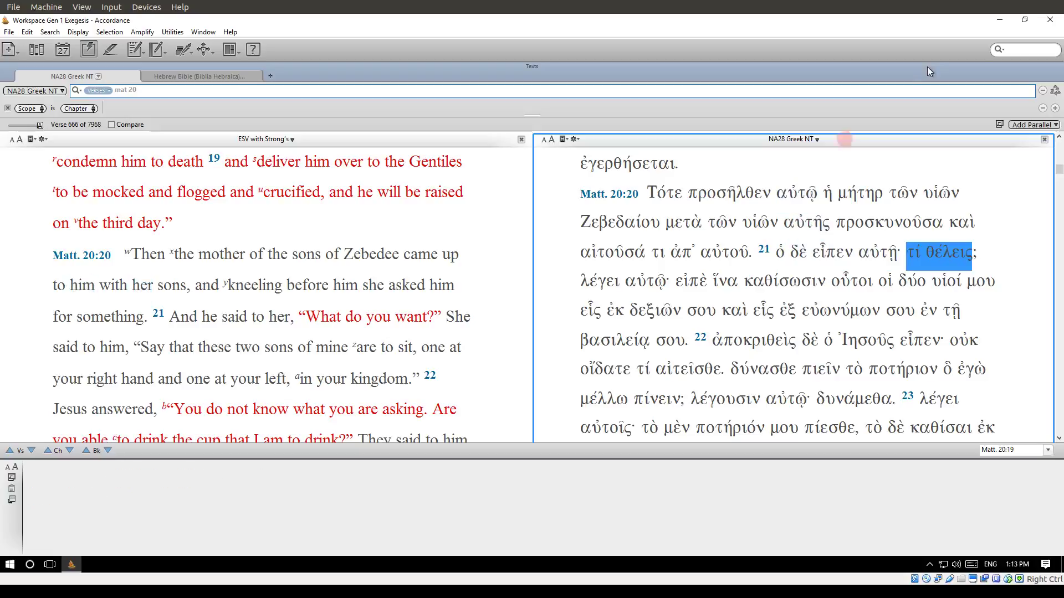
Add the Syntax of the Greek New Testament as a parallel to the NA28 text and enlarge its diagram text.
left_click(1029, 124)
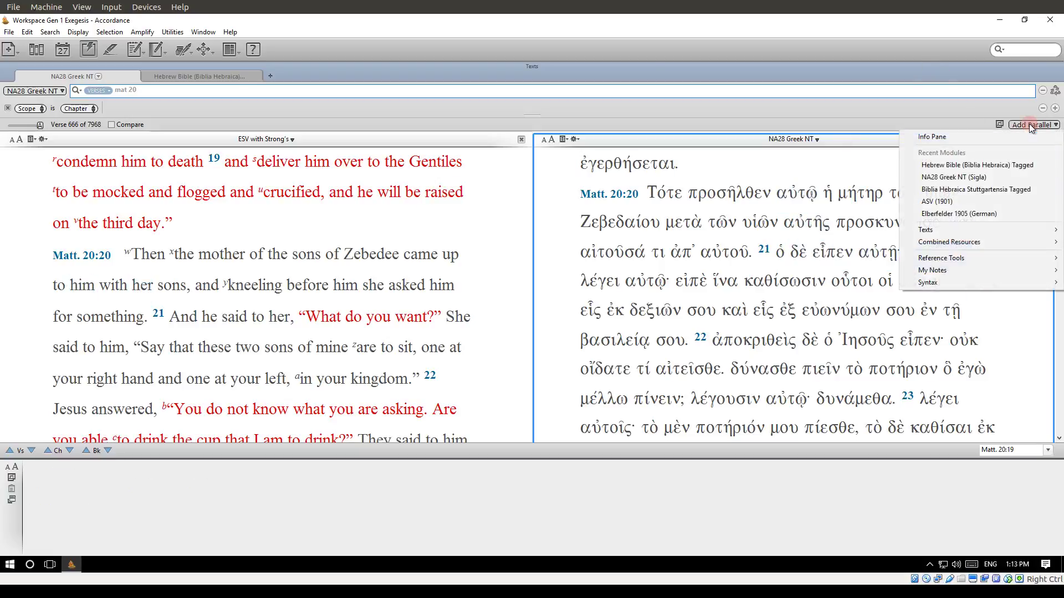
mouse_move(954, 283)
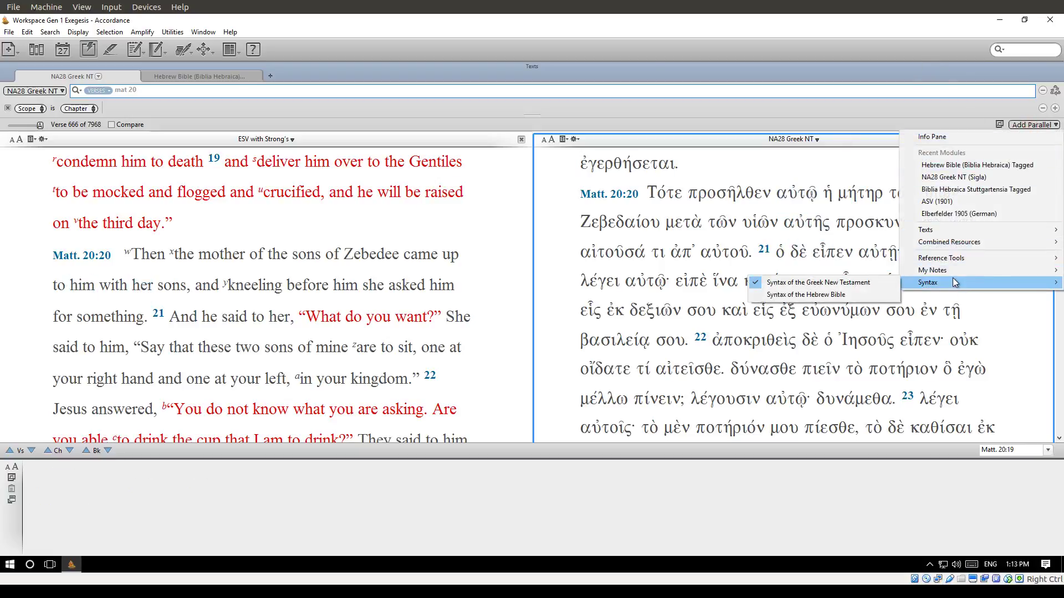
left_click(835, 284)
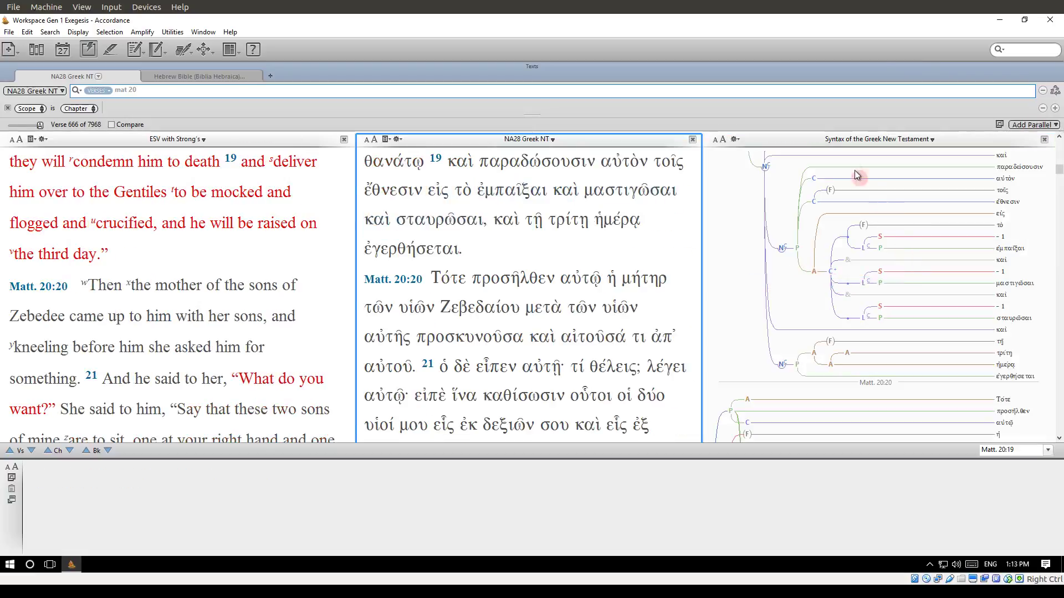
left_click(723, 139)
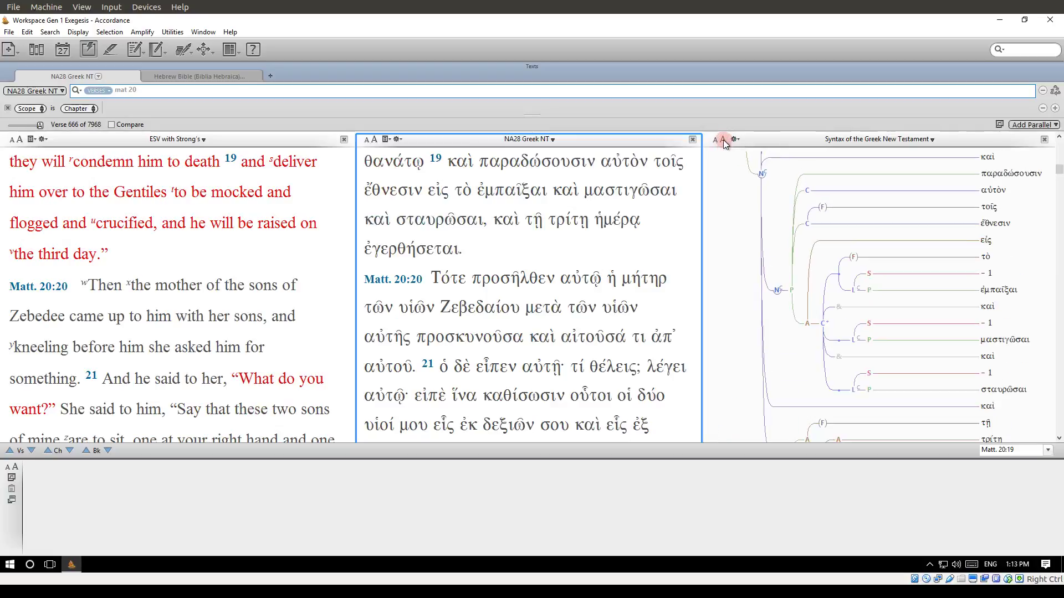
Examine the syntax diagrams of Matthew 20:20–21 alongside the Greek text, down to the clause τί θέλεις.
scroll(604, 246, "down", 1)
mouse_move(594, 251)
scroll(594, 251, "down", 4)
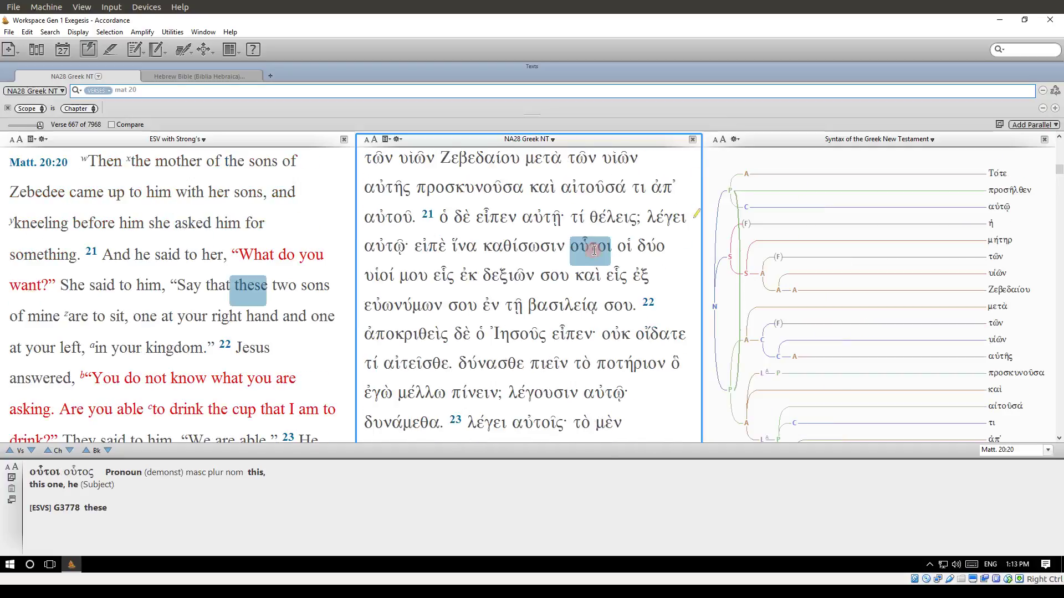
scroll(594, 250, "down", 1)
scroll(594, 251, "down", 1)
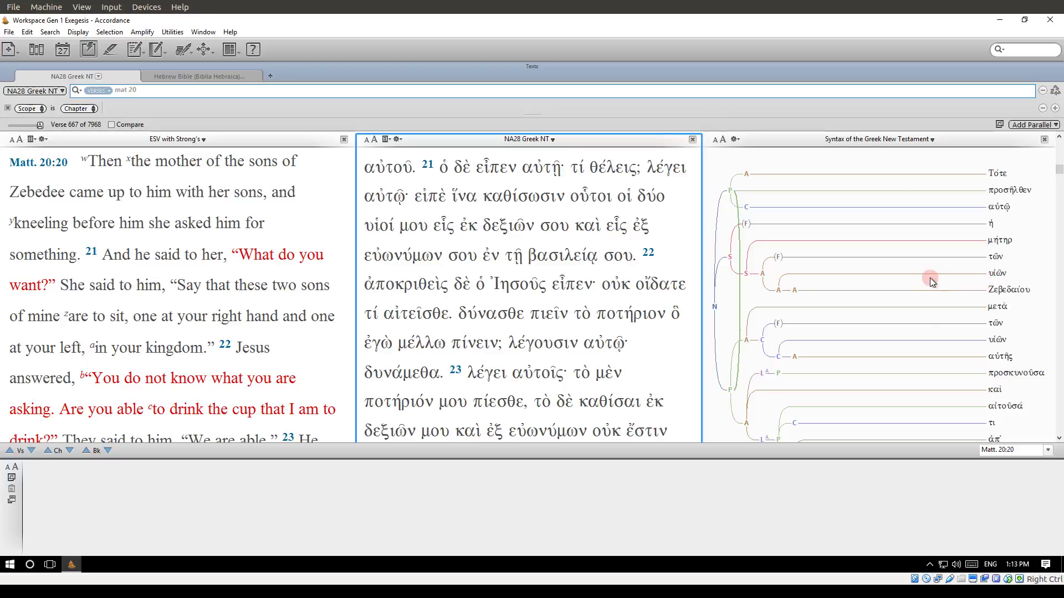
scroll(921, 294, "down", 5)
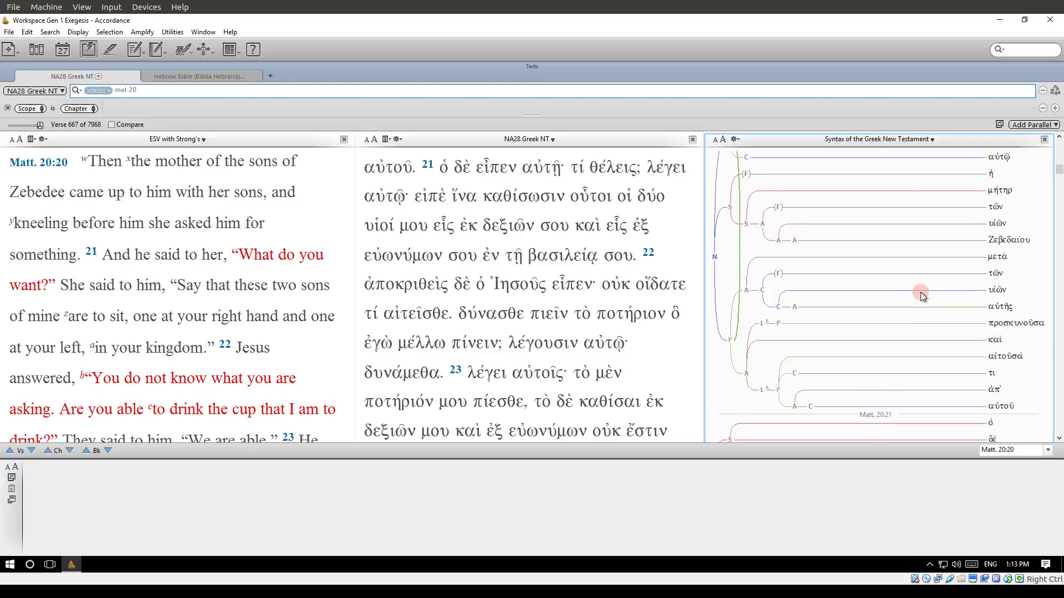
scroll(920, 291, "down", 5)
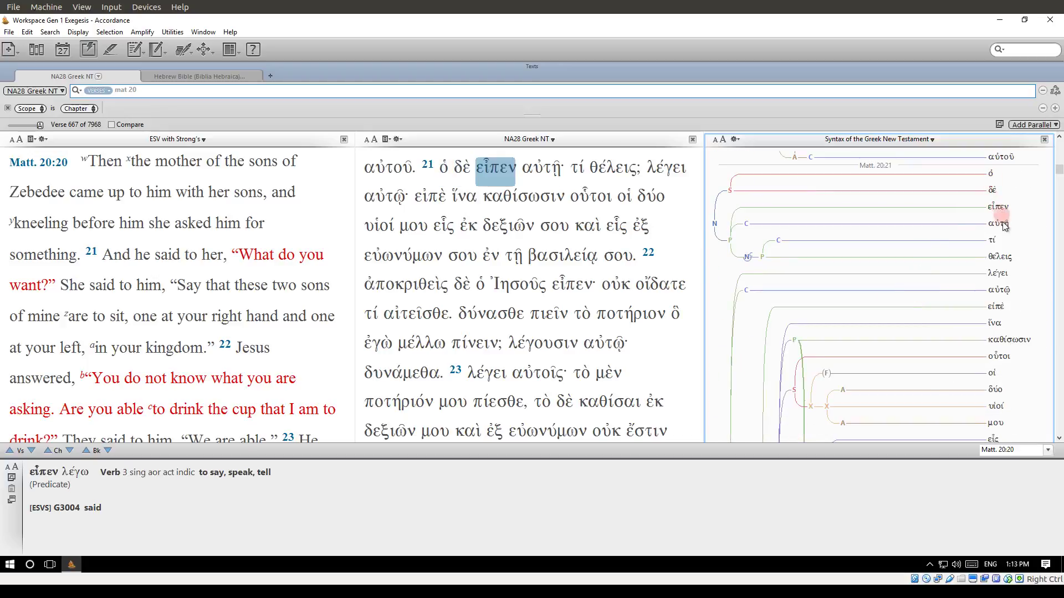
mouse_move(995, 244)
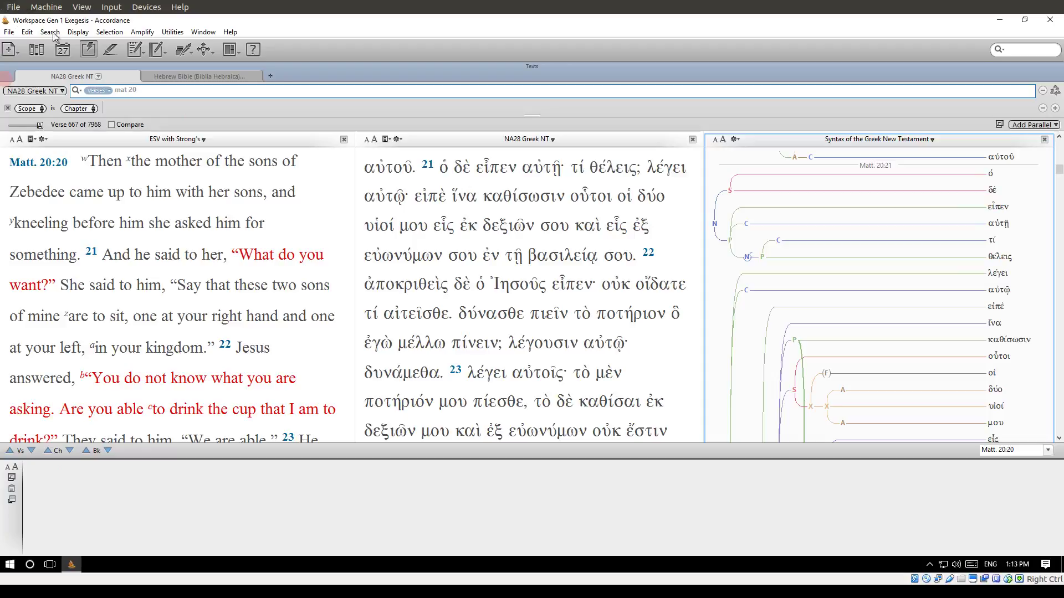
Create a new Greek construct linked to the NA28 Greek NT search.
left_click(10, 32)
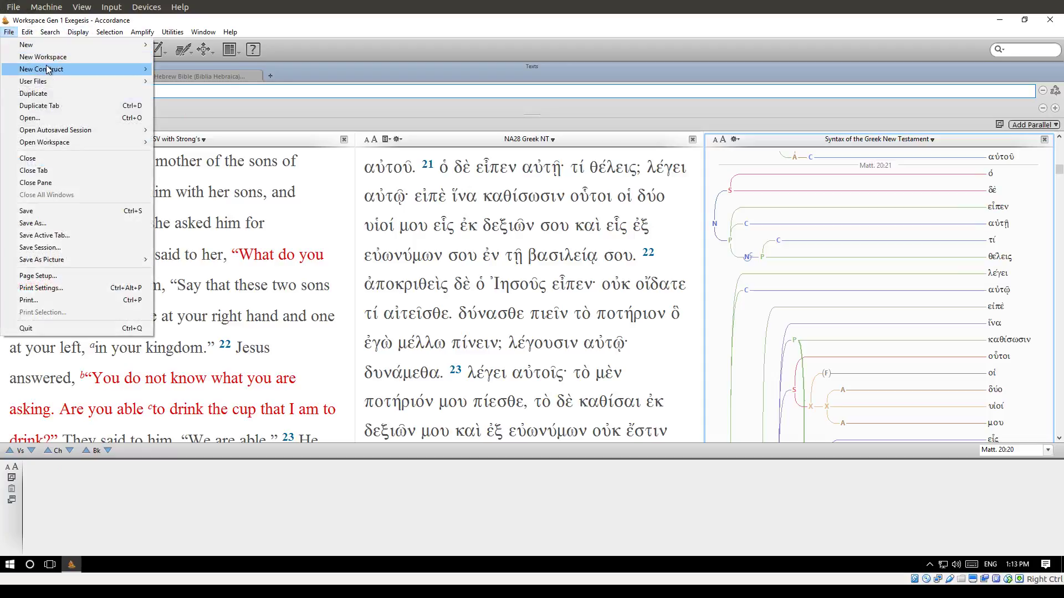
mouse_move(111, 69)
left_click(202, 81)
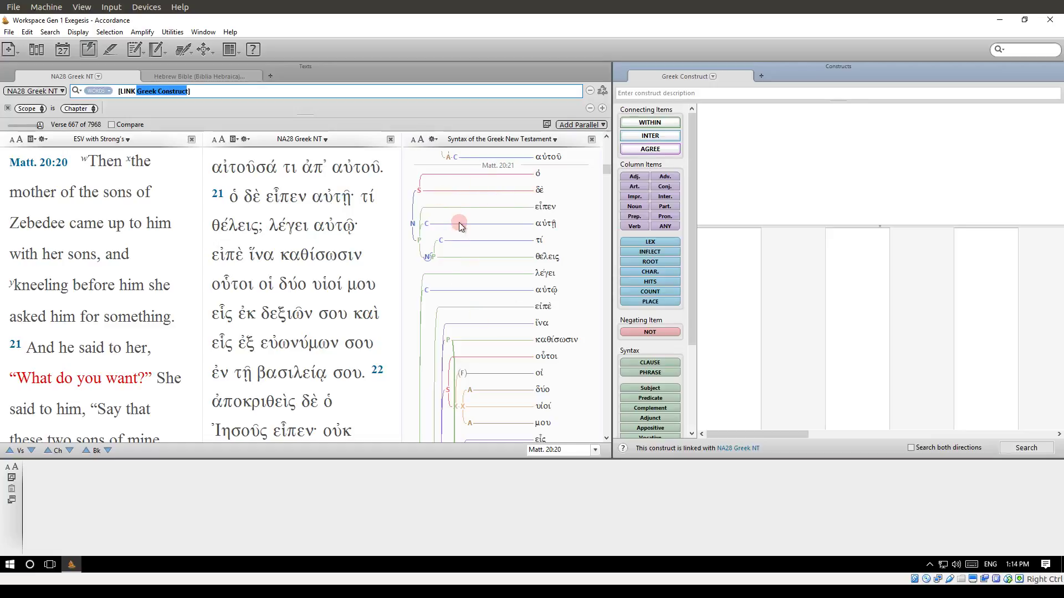
Add a clause of any type to the construct and nest a second any-type clause inside it, starting in the second column.
mouse_move(526, 274)
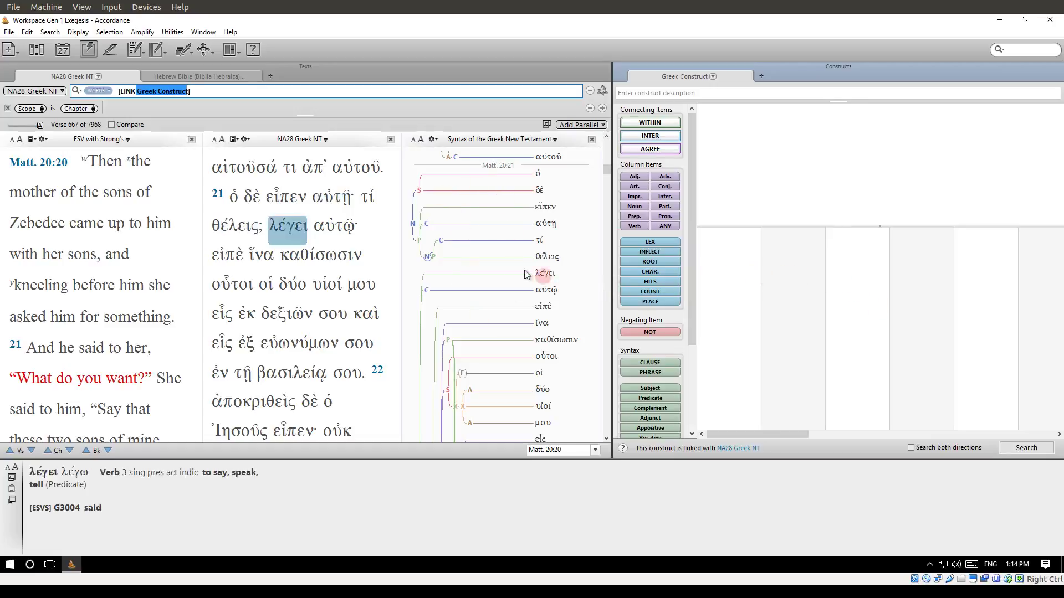
mouse_move(413, 224)
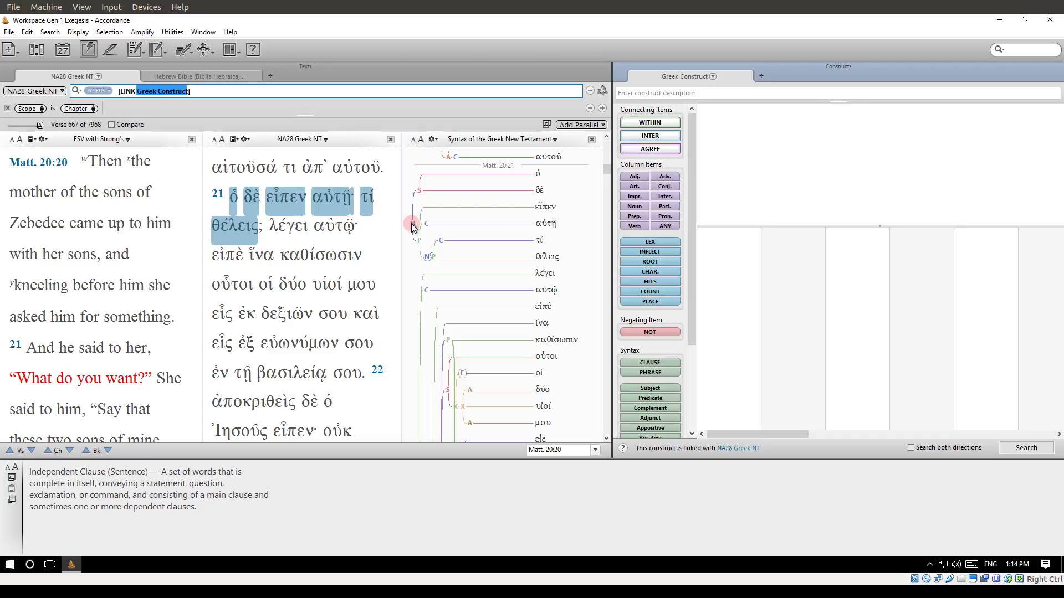
mouse_move(430, 259)
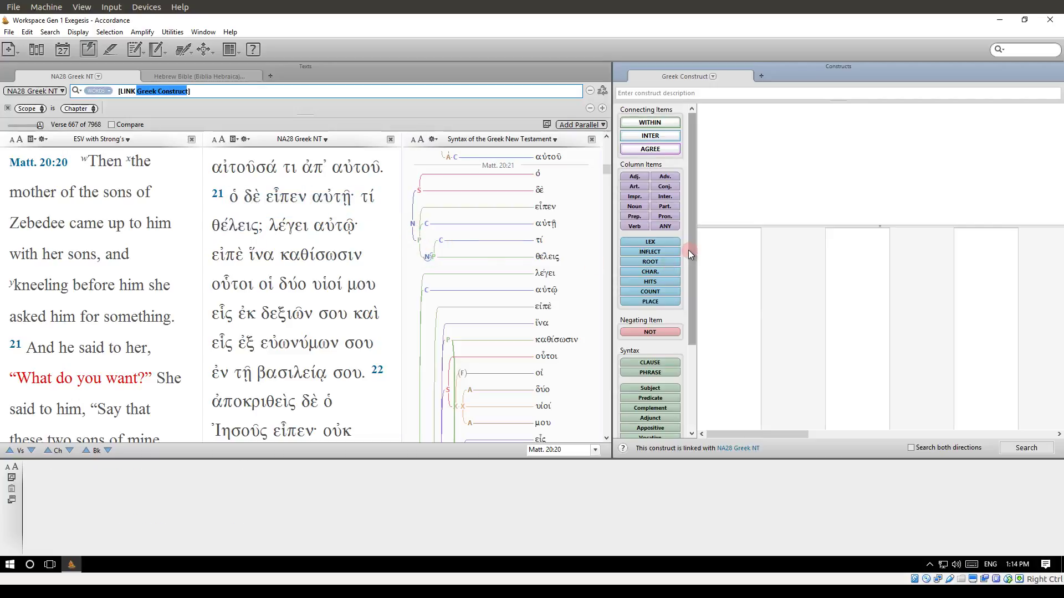
left_click_drag(672, 363, 757, 244)
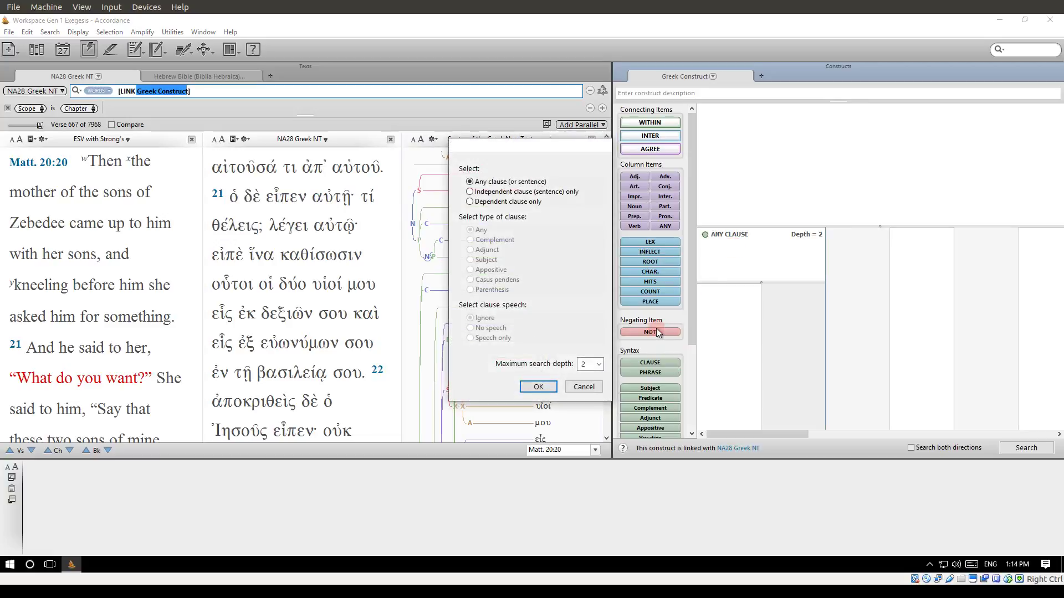
left_click(539, 387)
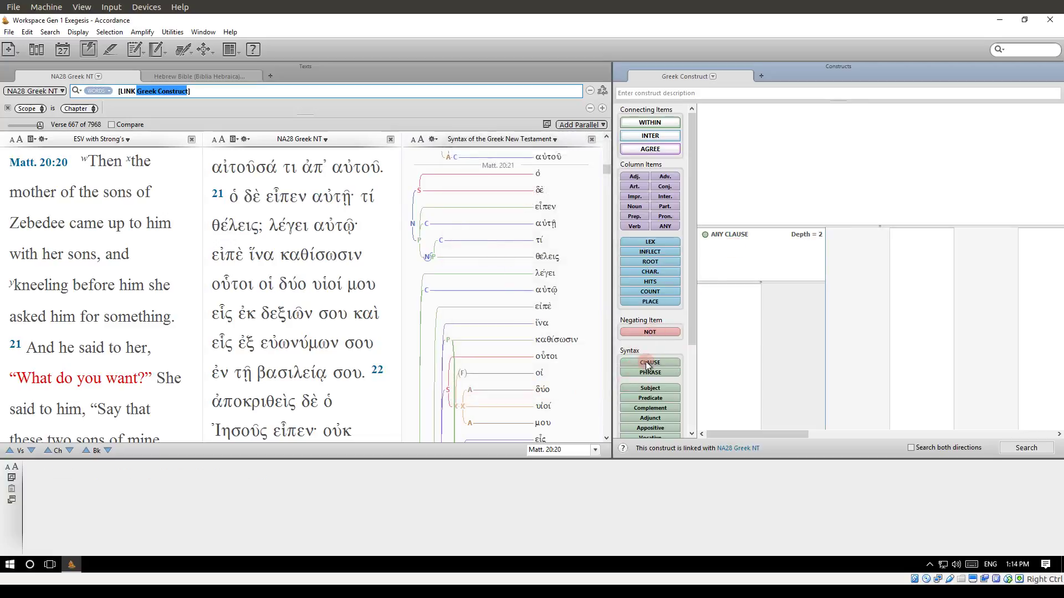
left_click_drag(646, 366, 779, 305)
left_click(539, 387)
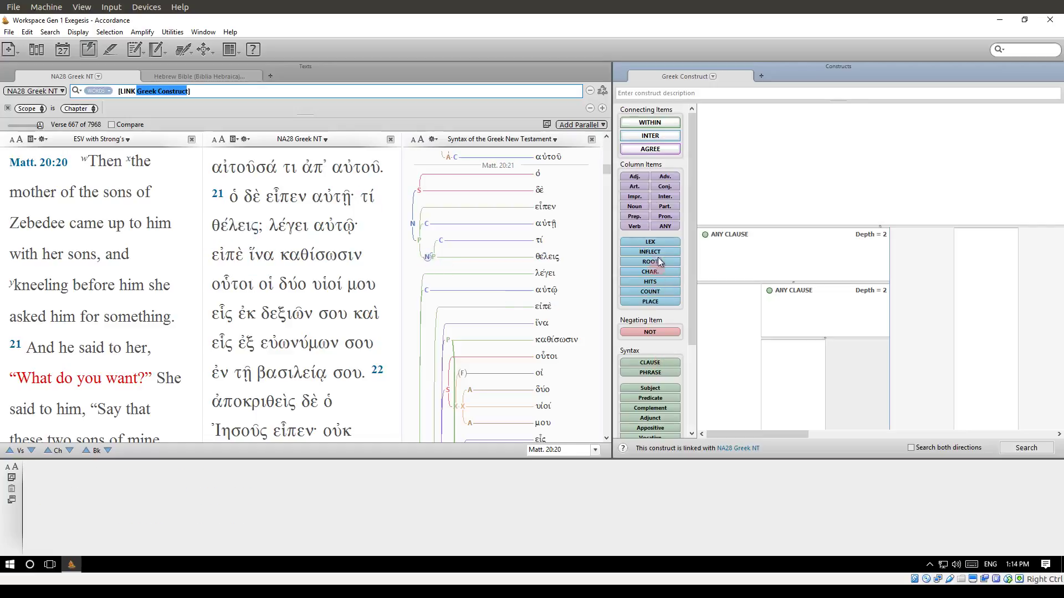
Add a lexeme item for the interrogative τίς (who? what? why?) in the first column of the nested clause.
left_click_drag(655, 246, 792, 346)
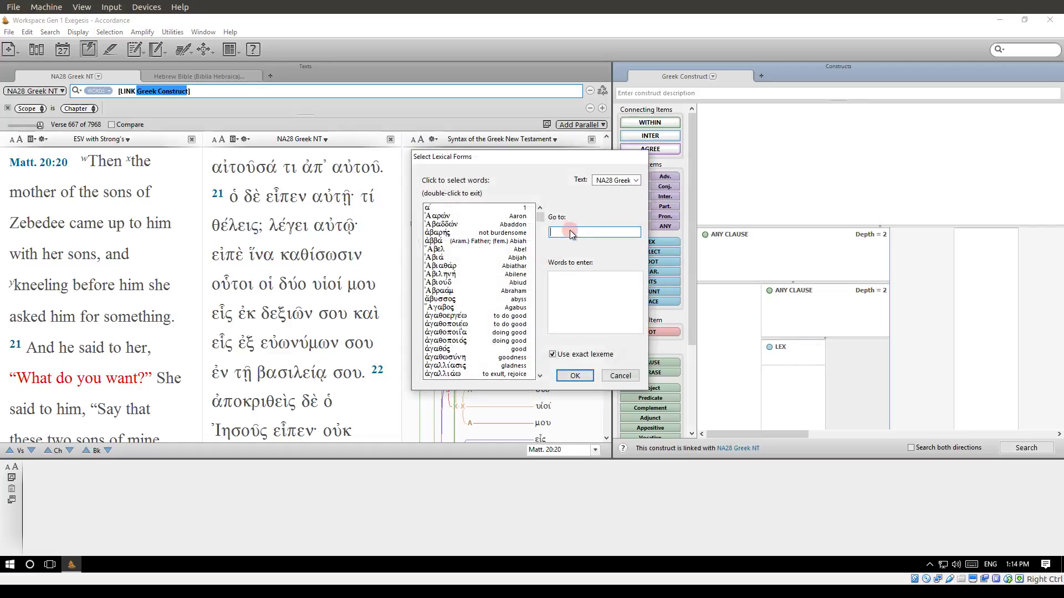
type("τις")
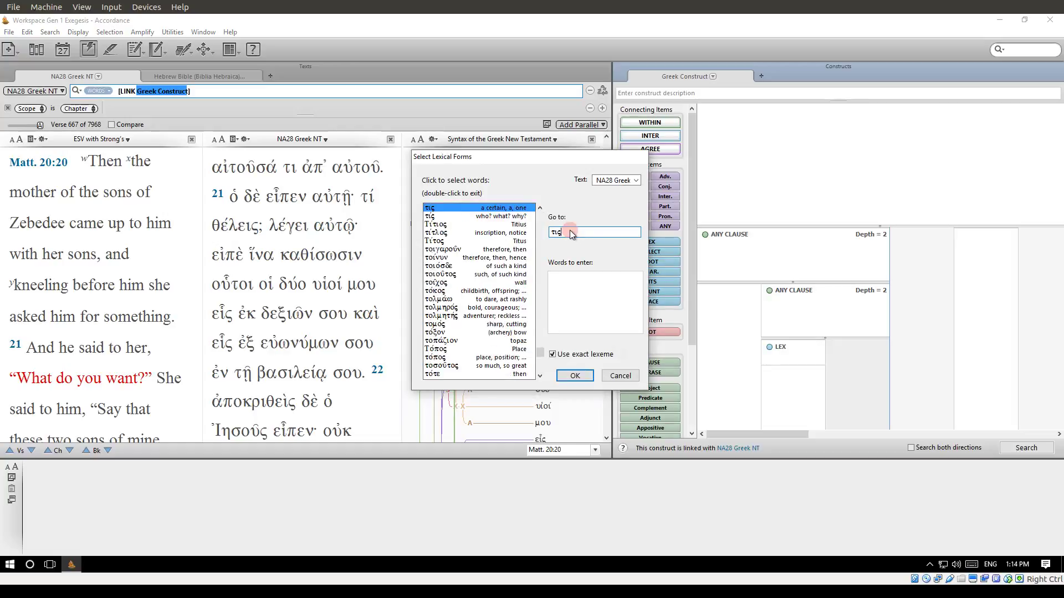
left_click(512, 216)
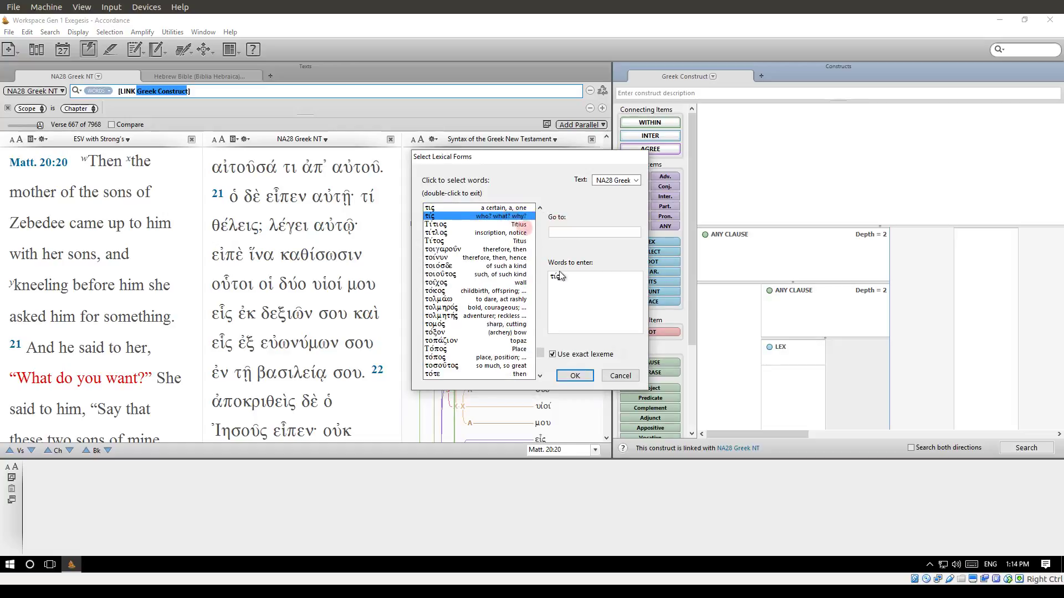
left_click(576, 376)
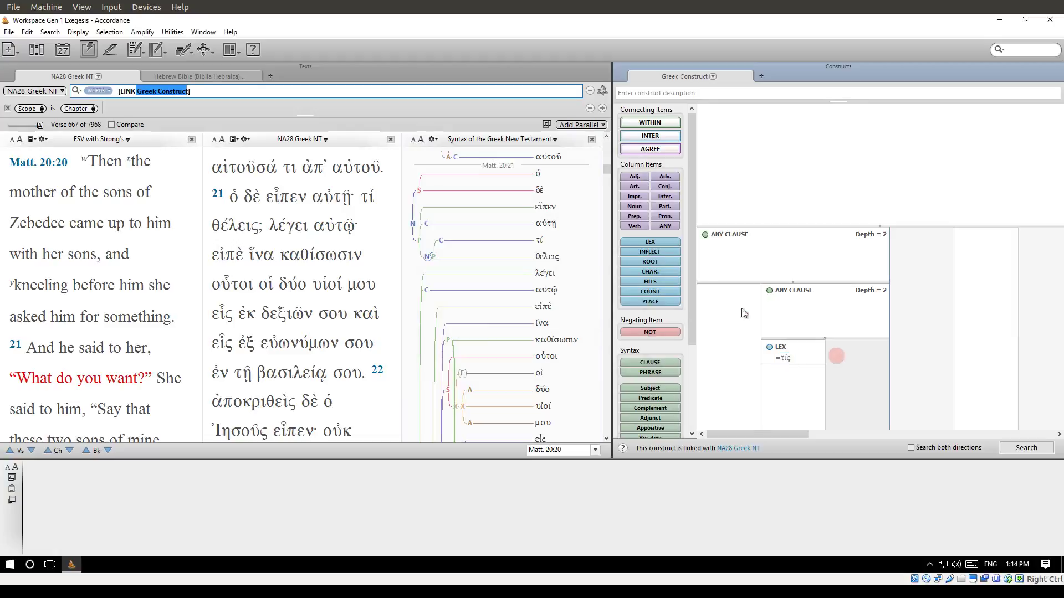
Add a lexeme item for θέλω (to want, will) after τίς within the nested clause.
left_click_drag(651, 243, 872, 351)
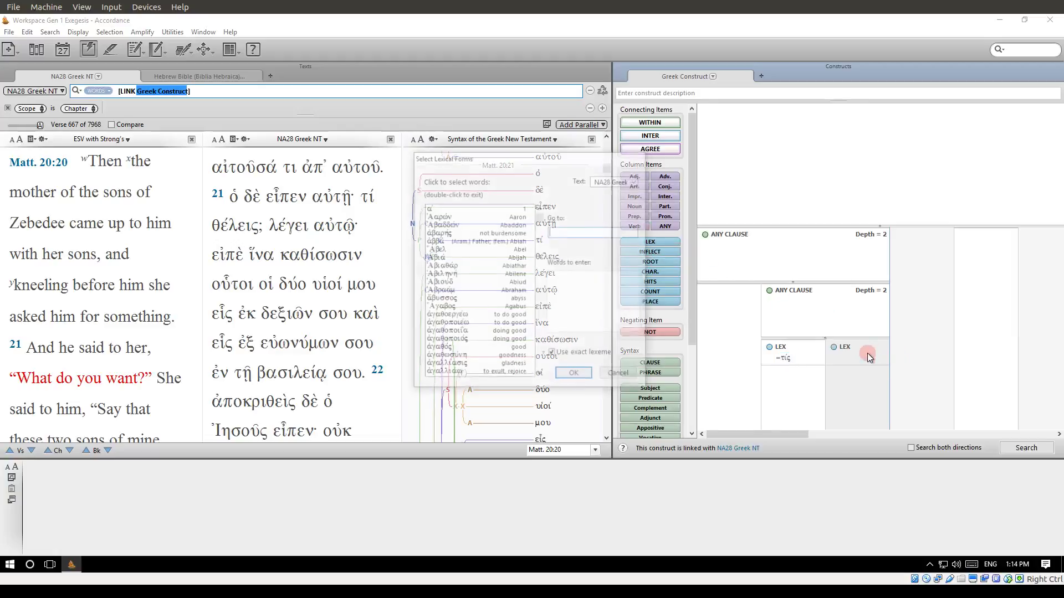
left_click(557, 233)
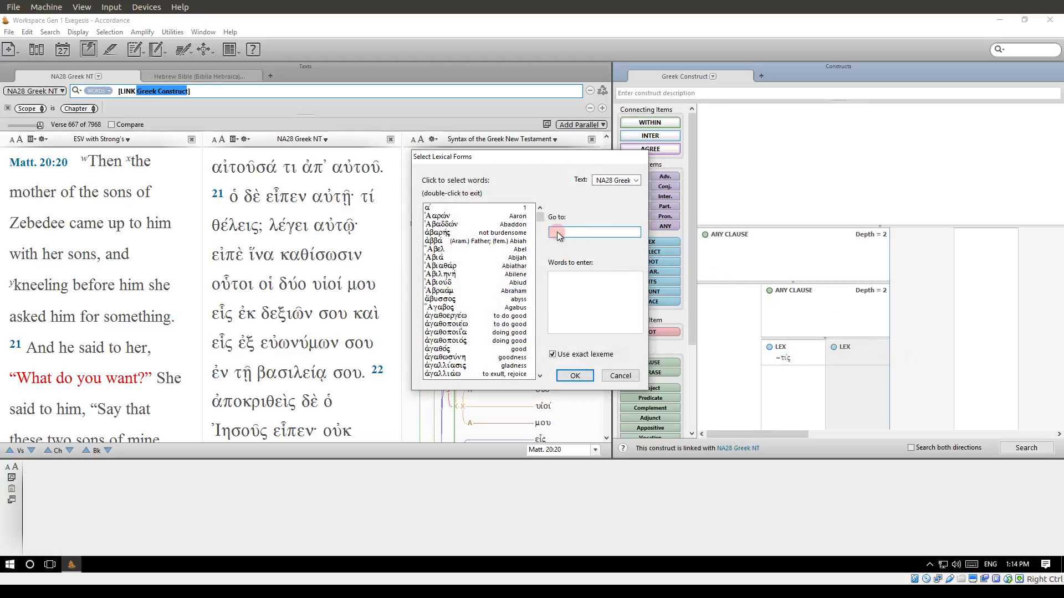
type("θελω")
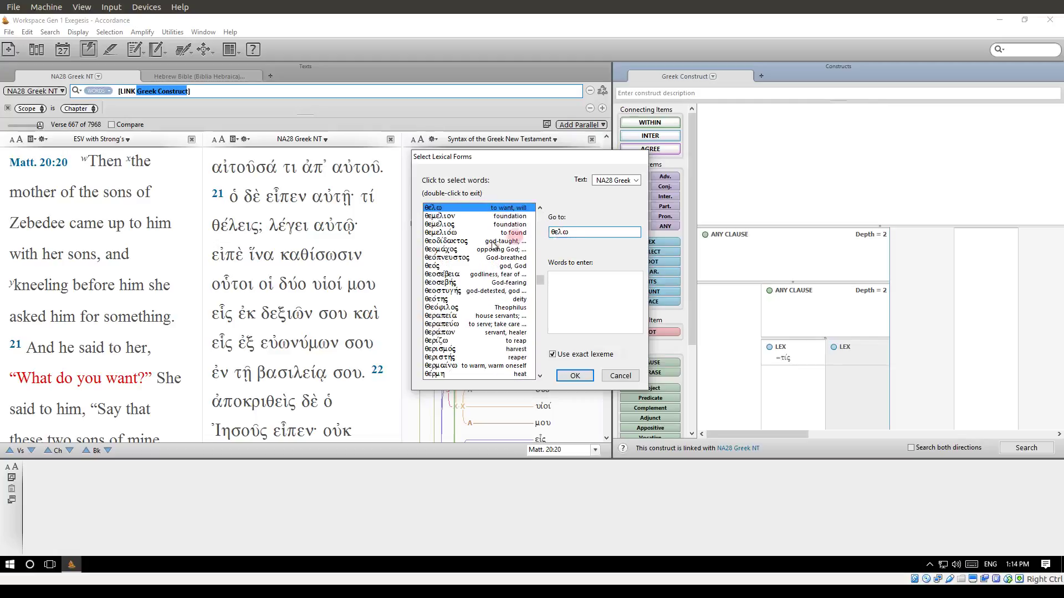
left_click(499, 208)
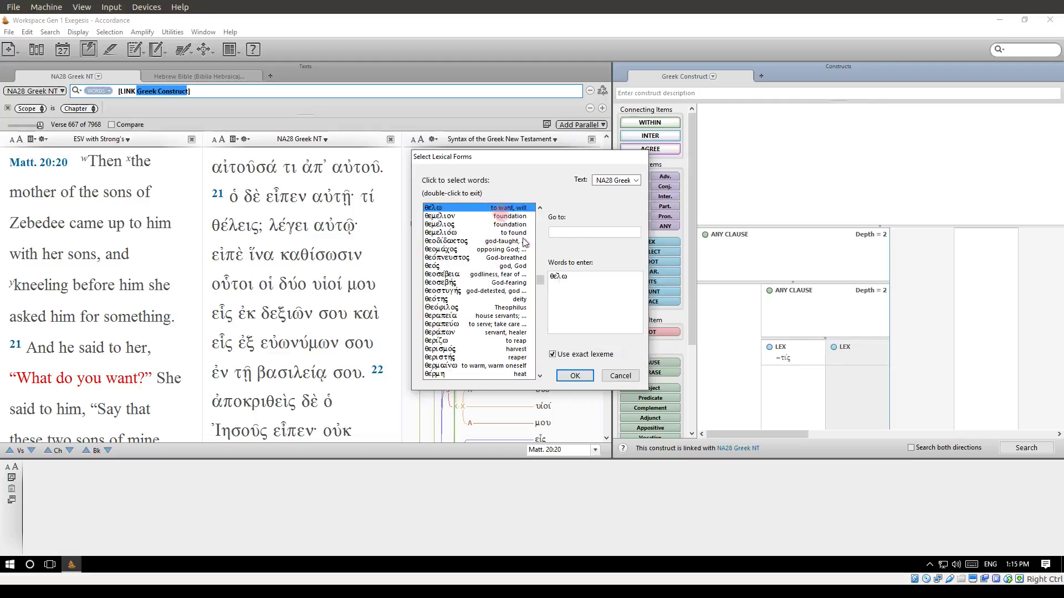
left_click(575, 376)
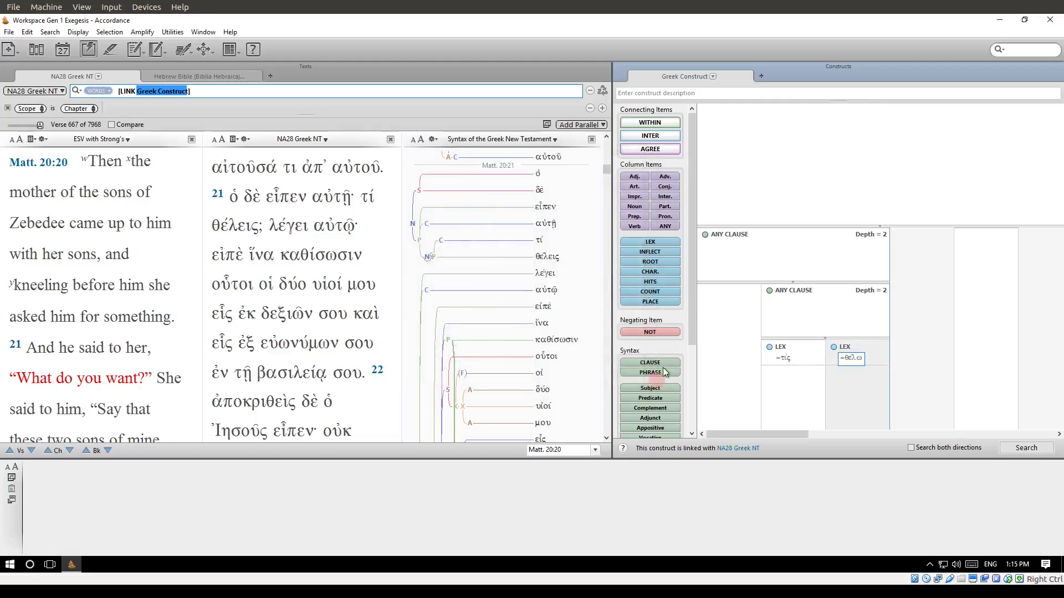
left_click(835, 423)
left_click(838, 419)
Examine the nesting of clauses in the syntax diagrams from the rest of Matthew 20:21 through verse 22.
scroll(483, 282, "down", 3)
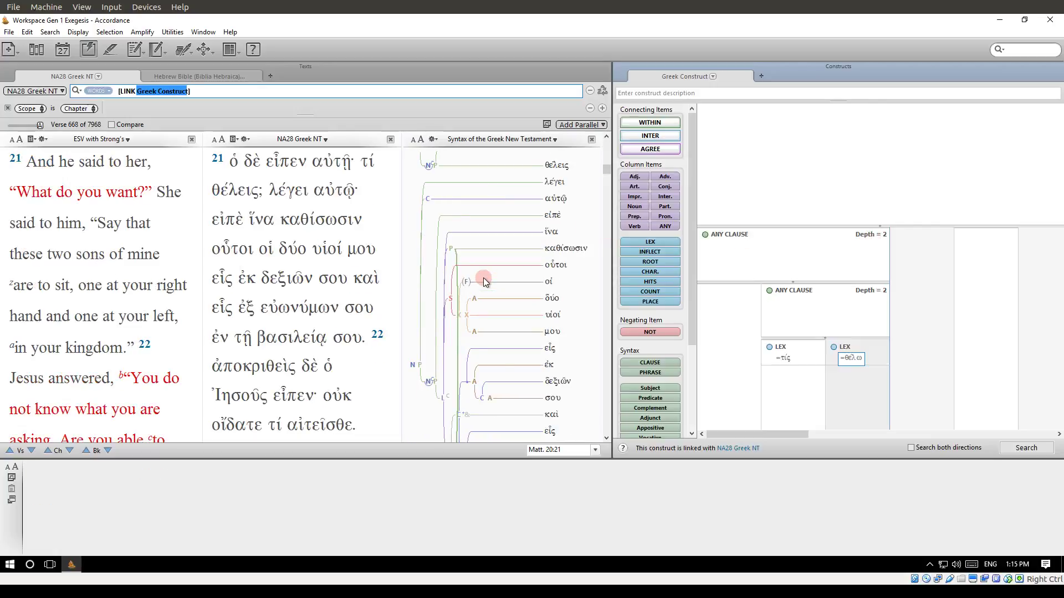
scroll(483, 281, "down", 3)
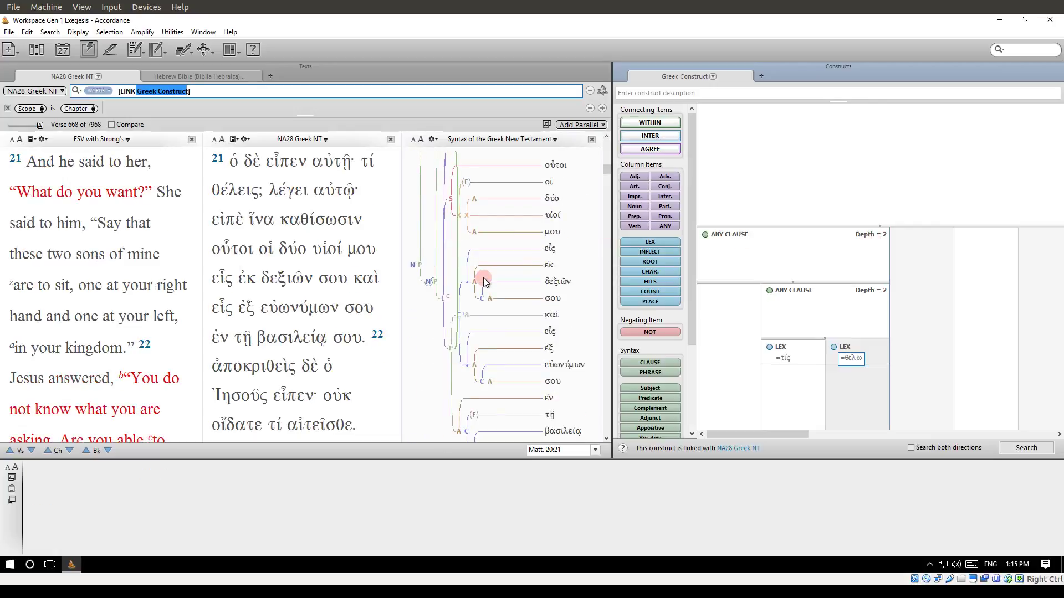
scroll(483, 282, "down", 2)
mouse_move(431, 240)
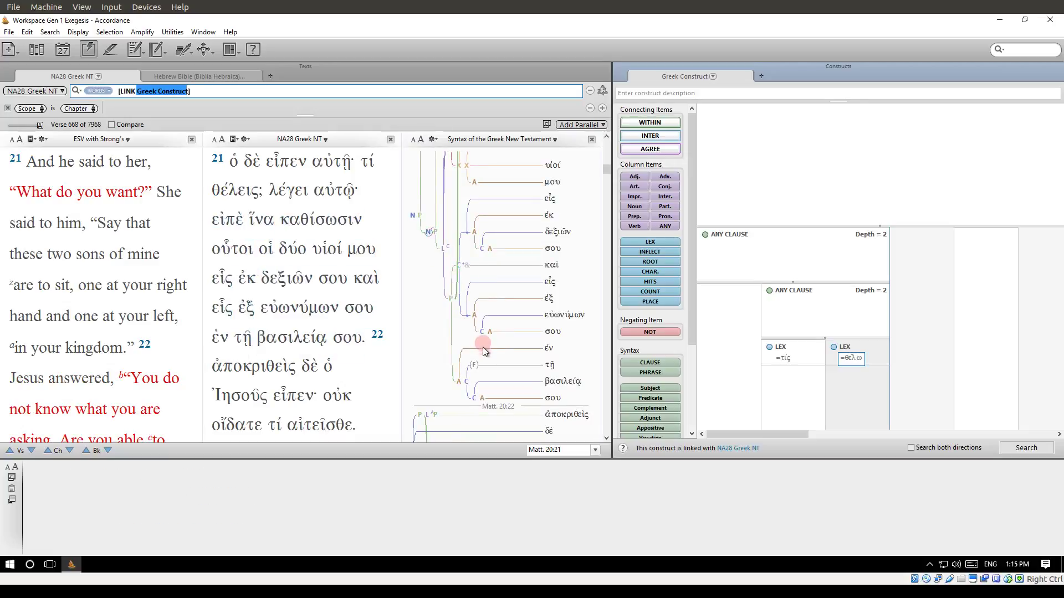
scroll(483, 349, "down", 1)
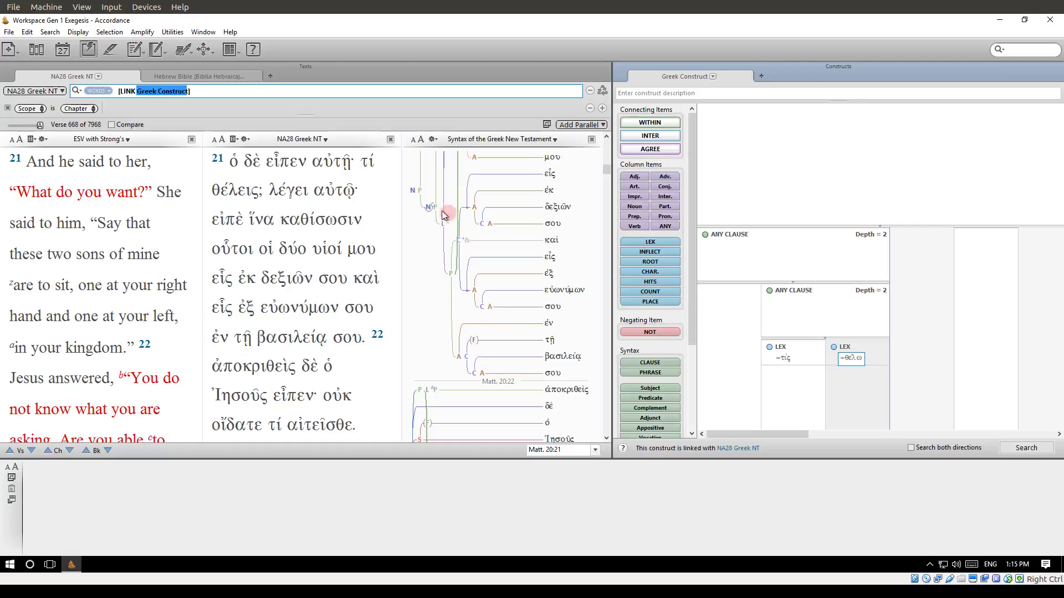
mouse_move(438, 215)
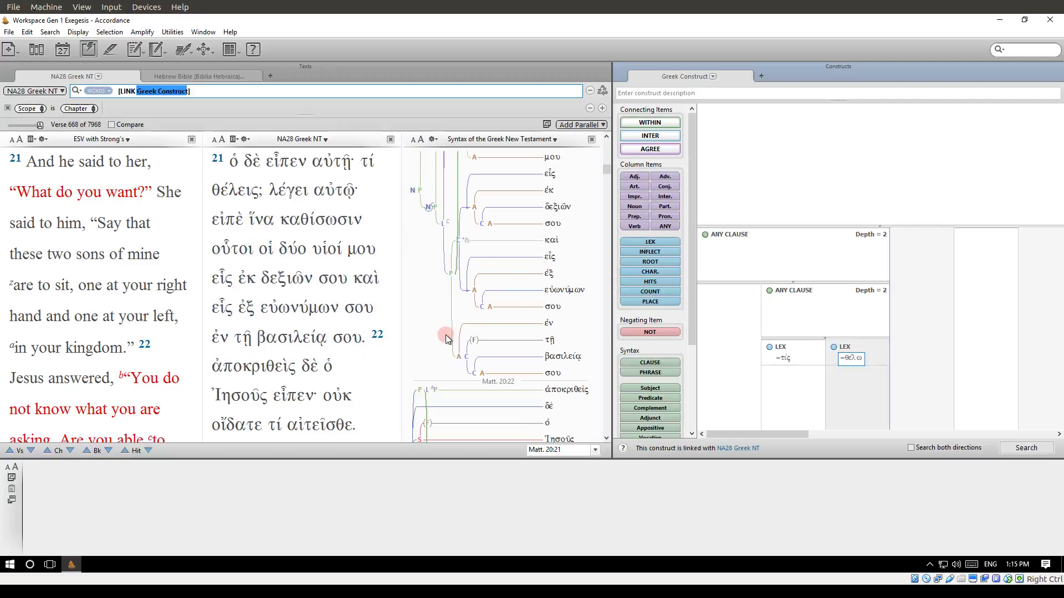
scroll(446, 338, "down", 3)
scroll(448, 339, "down", 4)
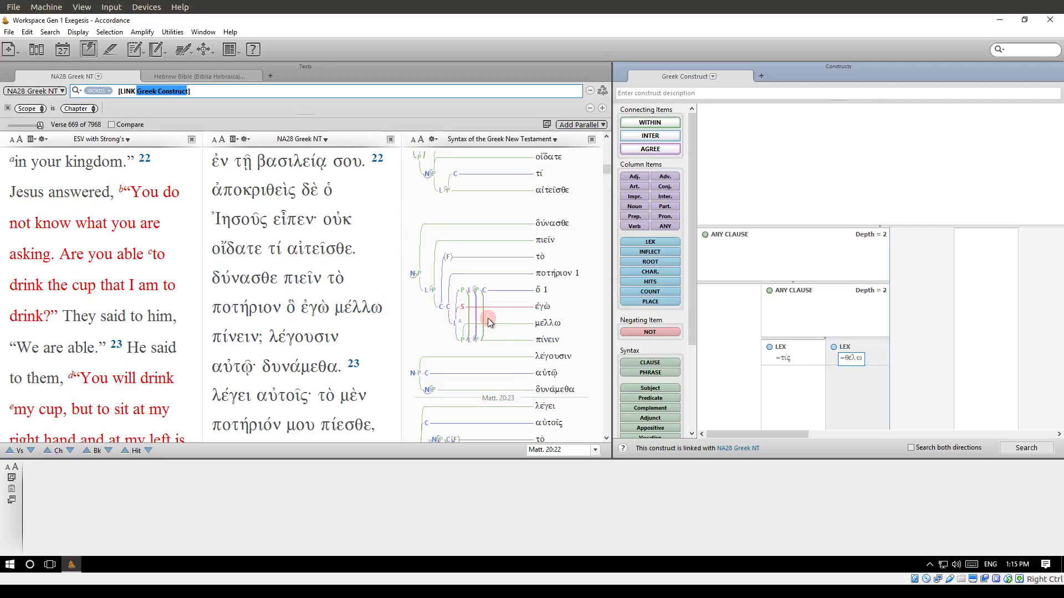
Set the maximum search depth of the outer clause to 9.
left_click(868, 238)
double_click(868, 236)
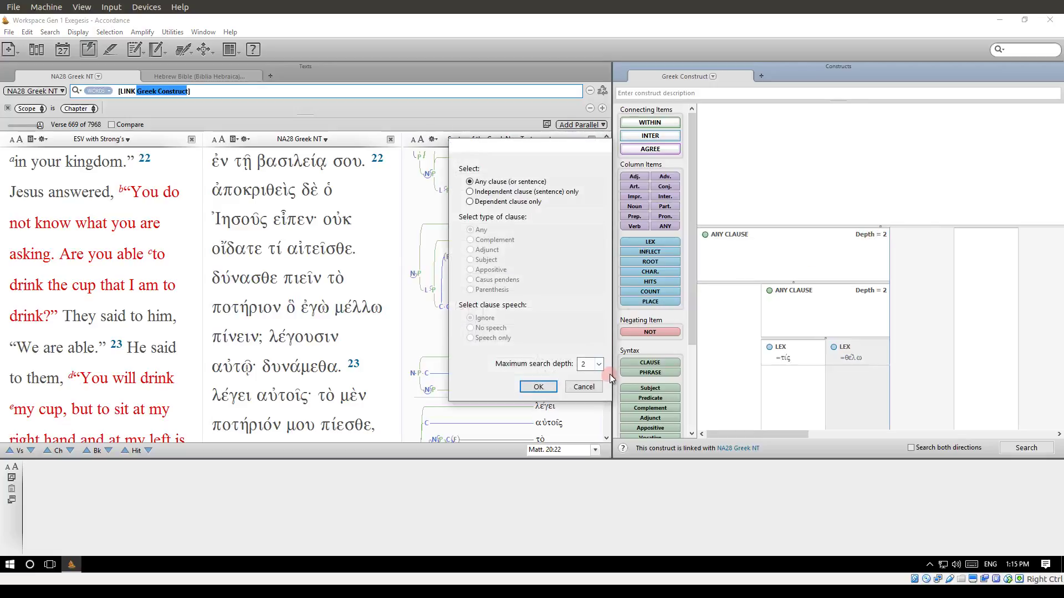
left_click(595, 366)
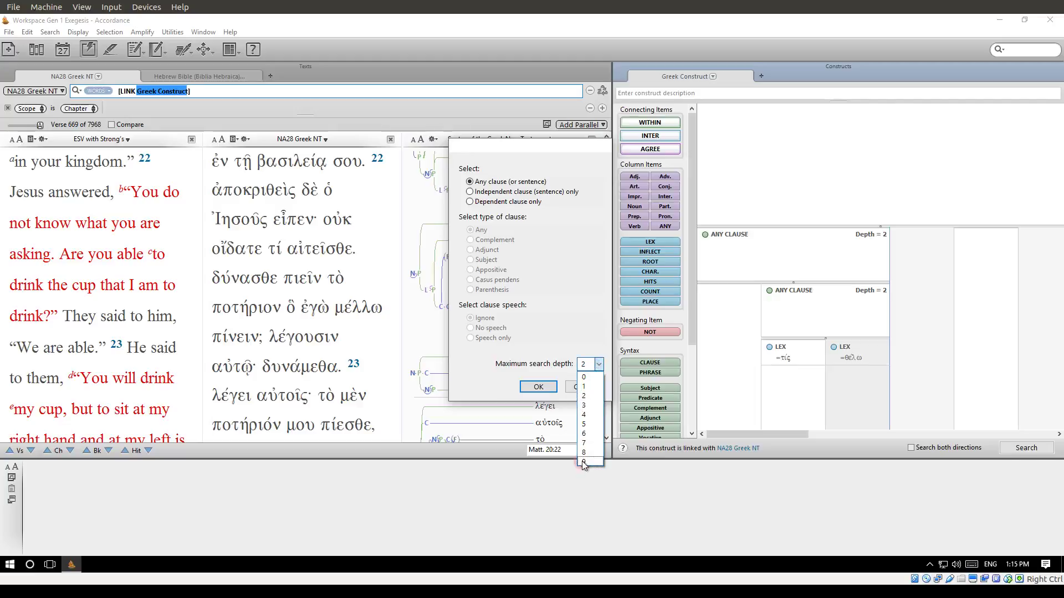
left_click(585, 462)
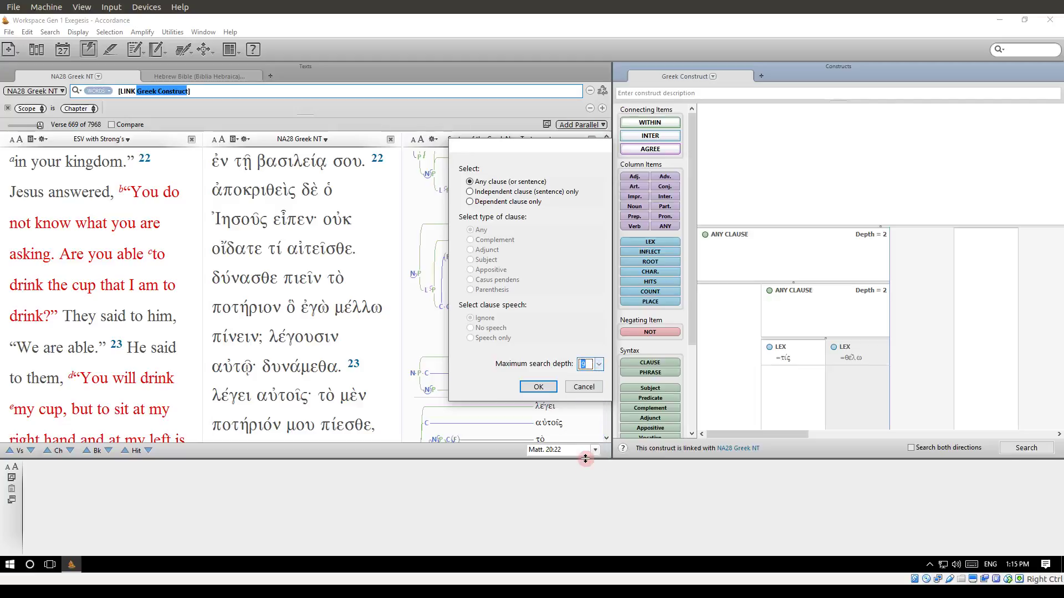
left_click(536, 388)
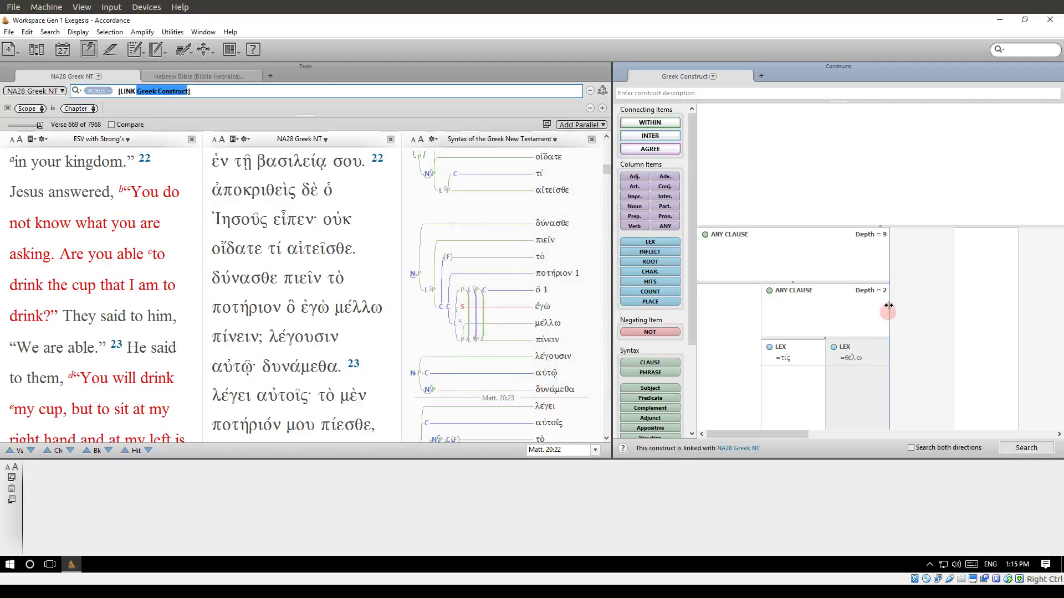
Set the maximum search depth of the nested clause to 9.
left_click(880, 288)
double_click(876, 293)
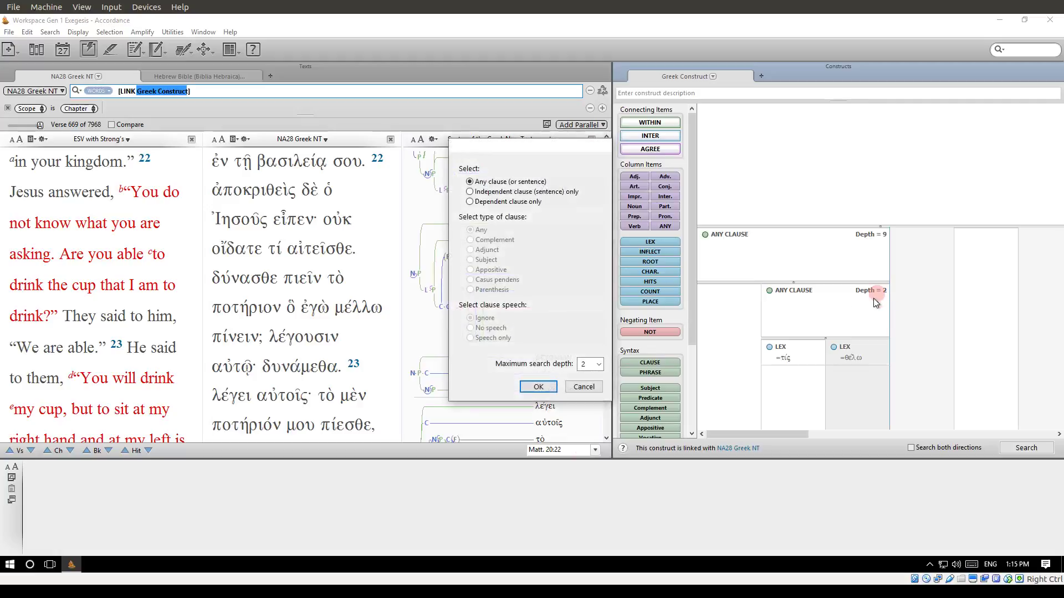
left_click(598, 364)
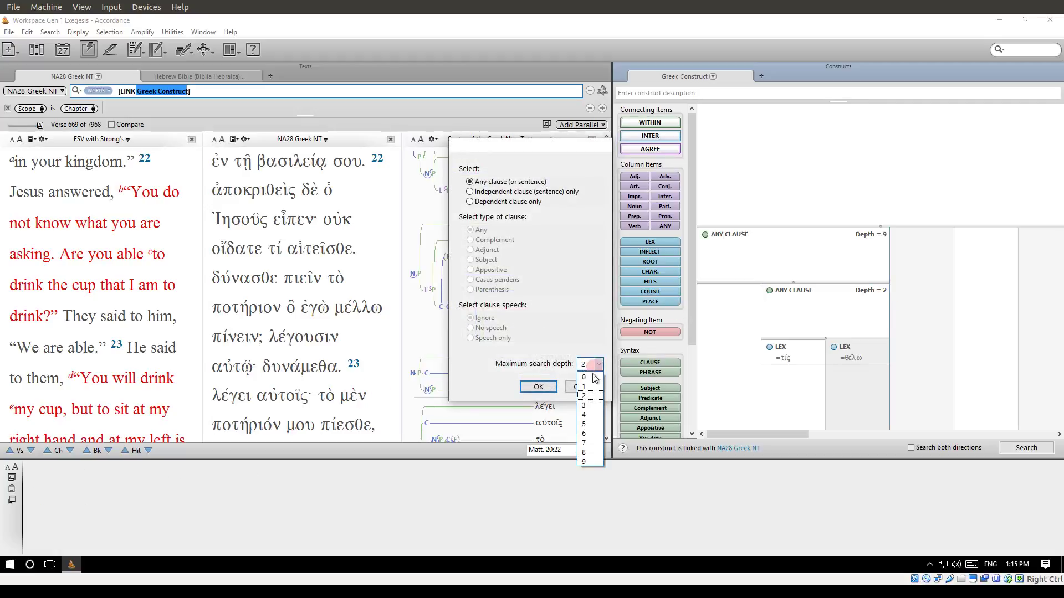
left_click(583, 461)
left_click(546, 388)
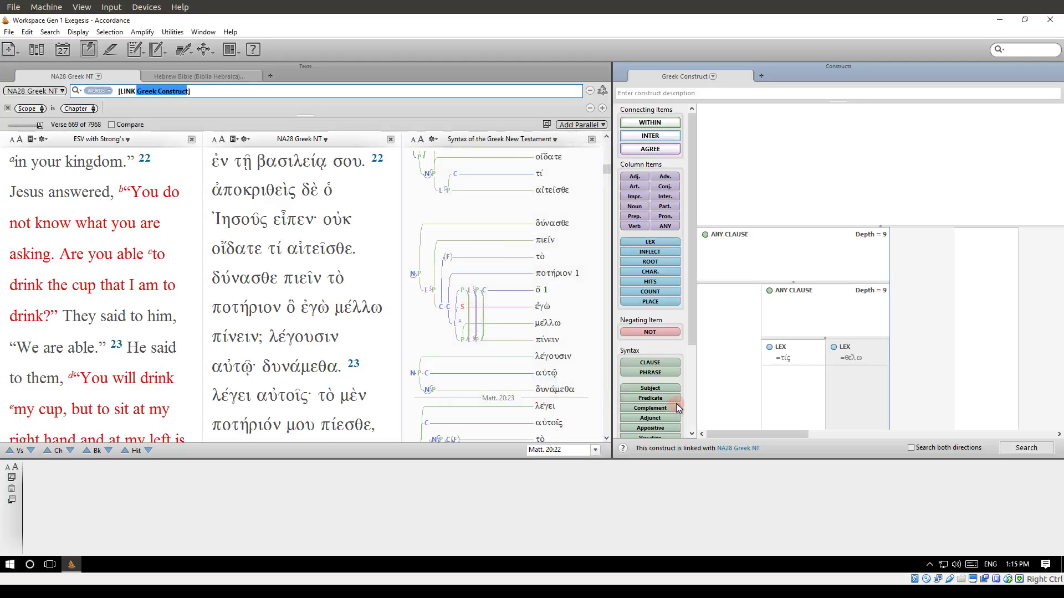
Review the syntax diagrams from Matthew 20:22 back to the opening clause of verse 21.
scroll(521, 331, "up", 1)
scroll(521, 332, "up", 1)
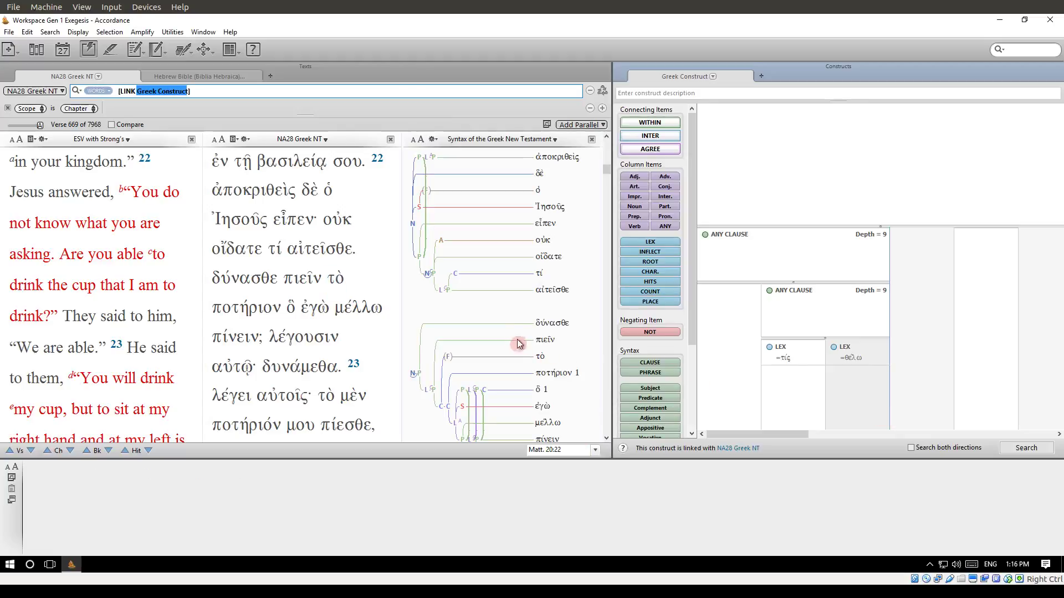
scroll(516, 340, "up", 2)
scroll(516, 339, "up", 3)
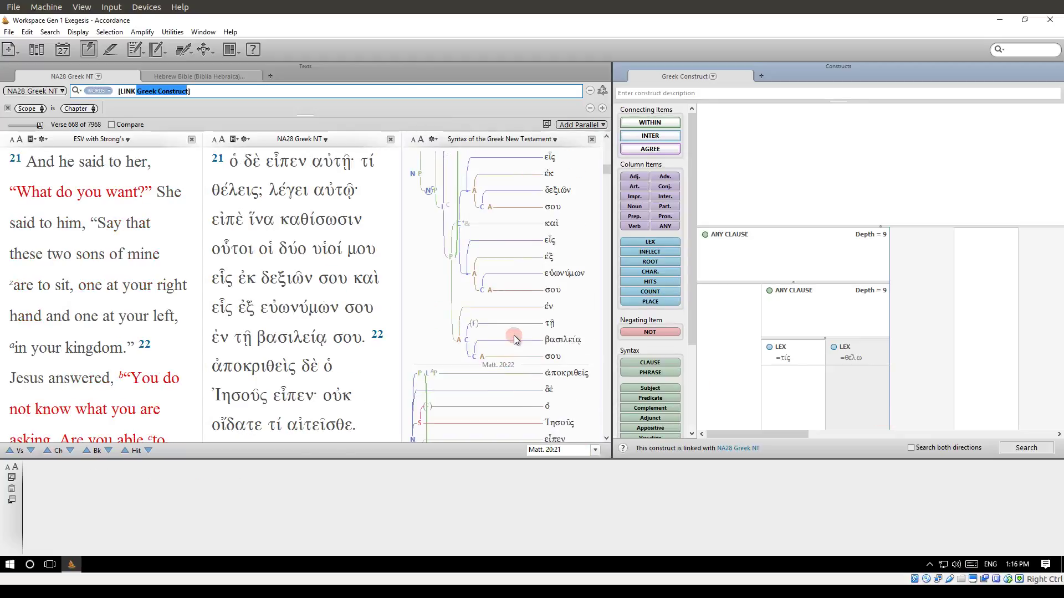
scroll(516, 340, "up", 2)
scroll(515, 340, "up", 4)
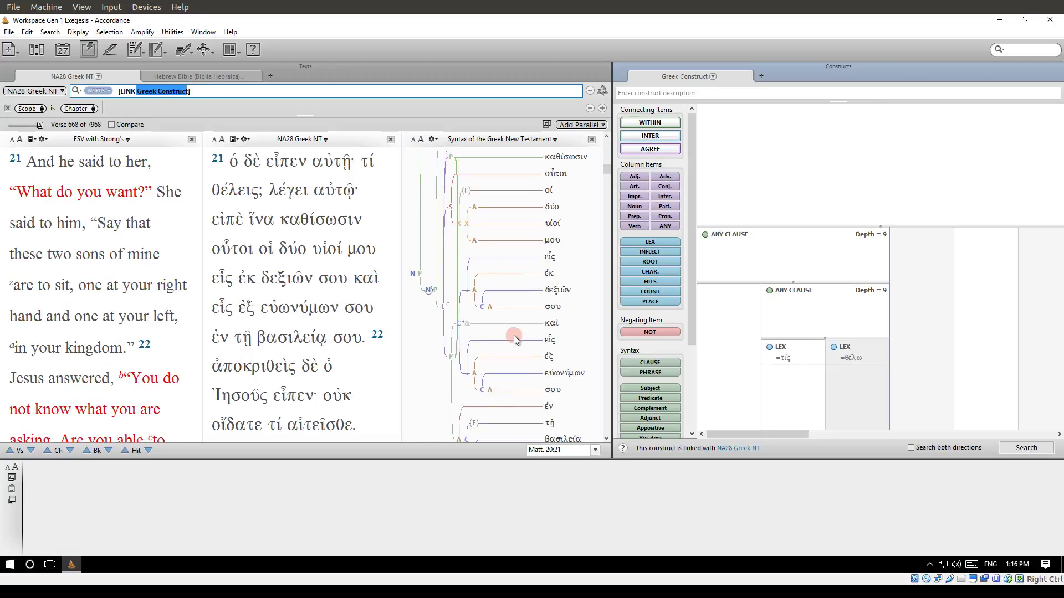
scroll(515, 340, "up", 5)
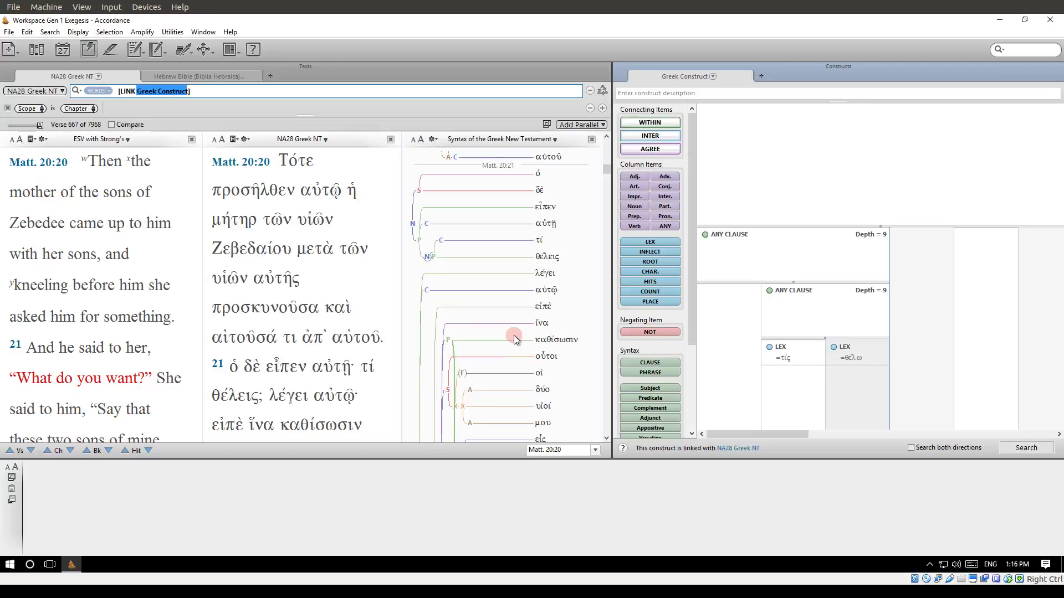
Try running the construct search, and shift the nested clause with its two lexemes into the outer clause's first column.
left_click(1032, 452)
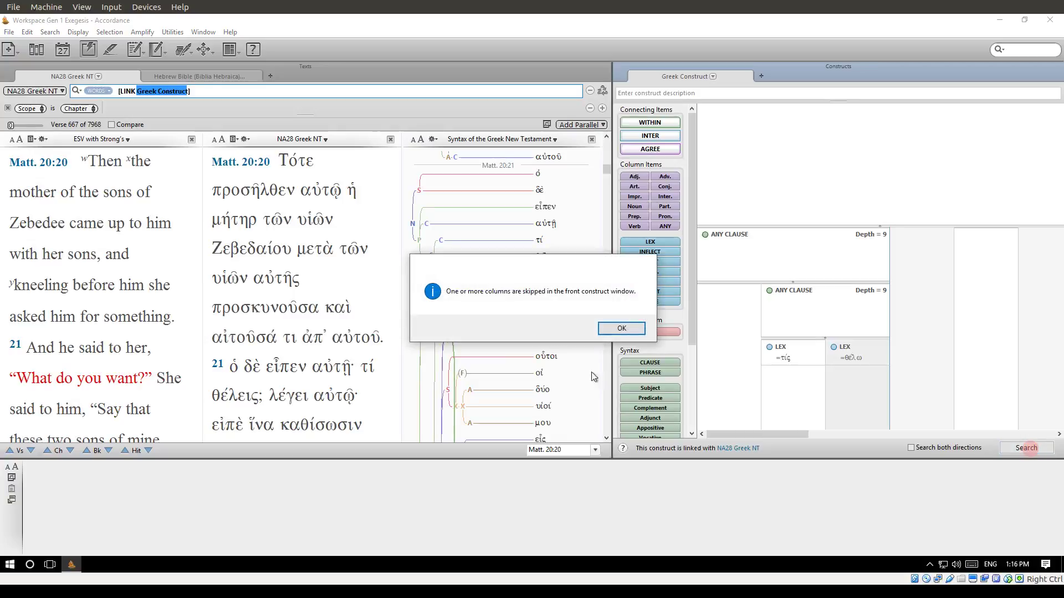
left_click(622, 329)
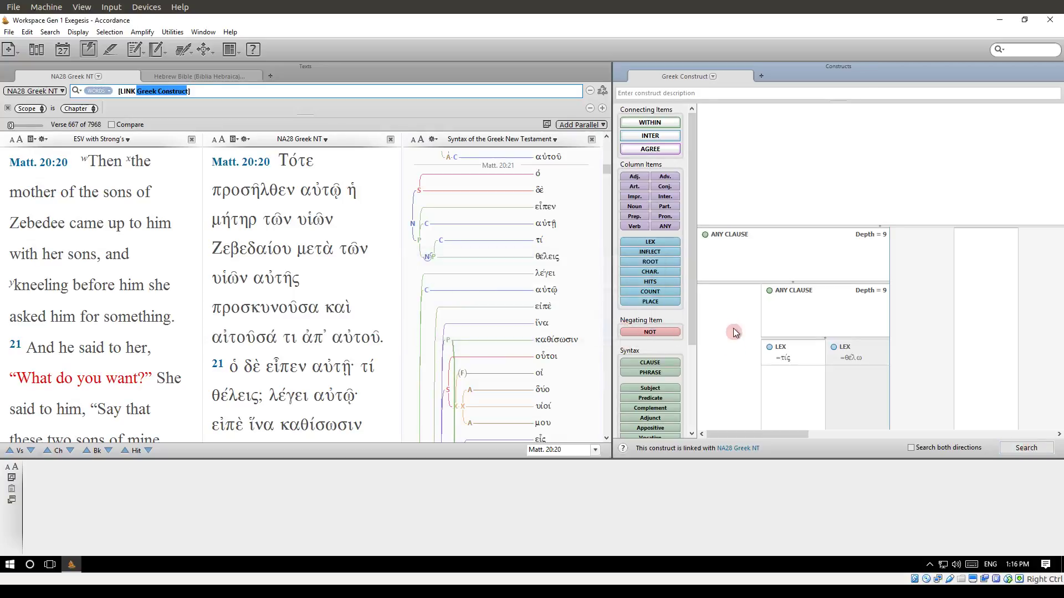
left_click_drag(778, 310, 743, 297)
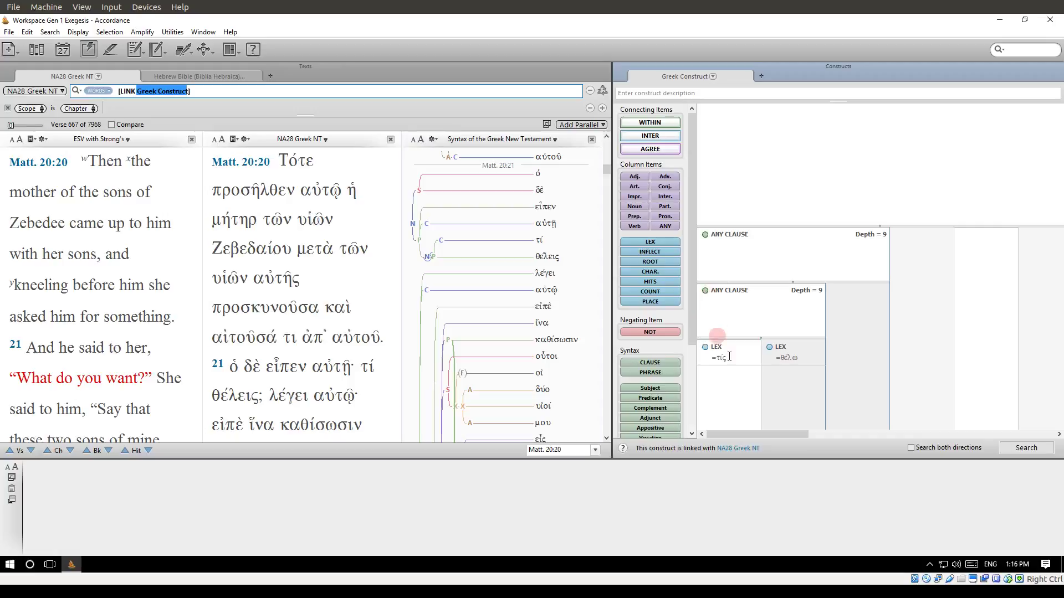
Run the construct search and examine the highlighted Greek hits from Matthew 9:13 through 20:21.
left_click(1037, 450)
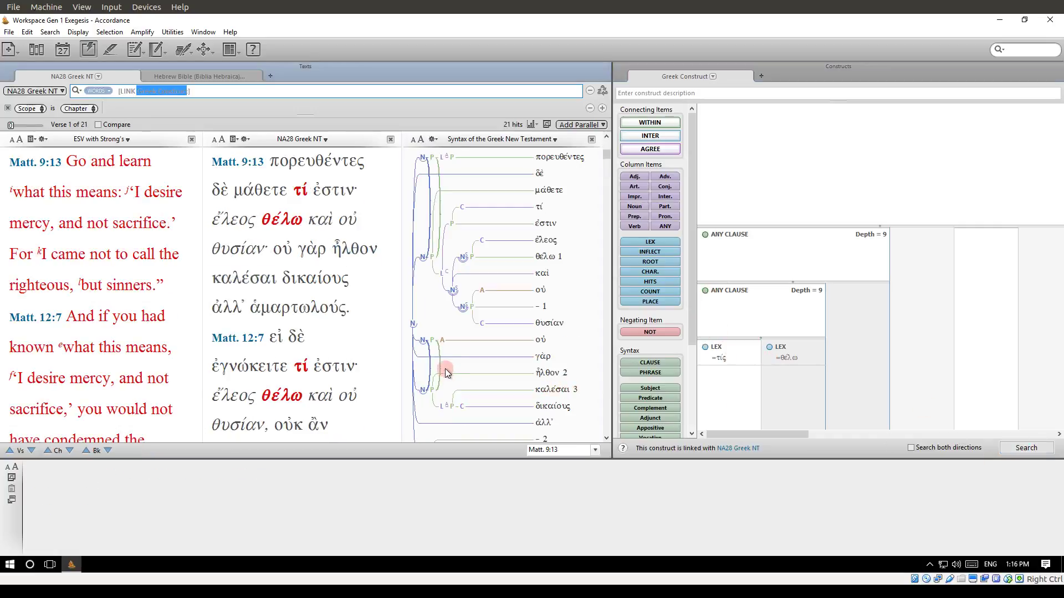
mouse_move(352, 319)
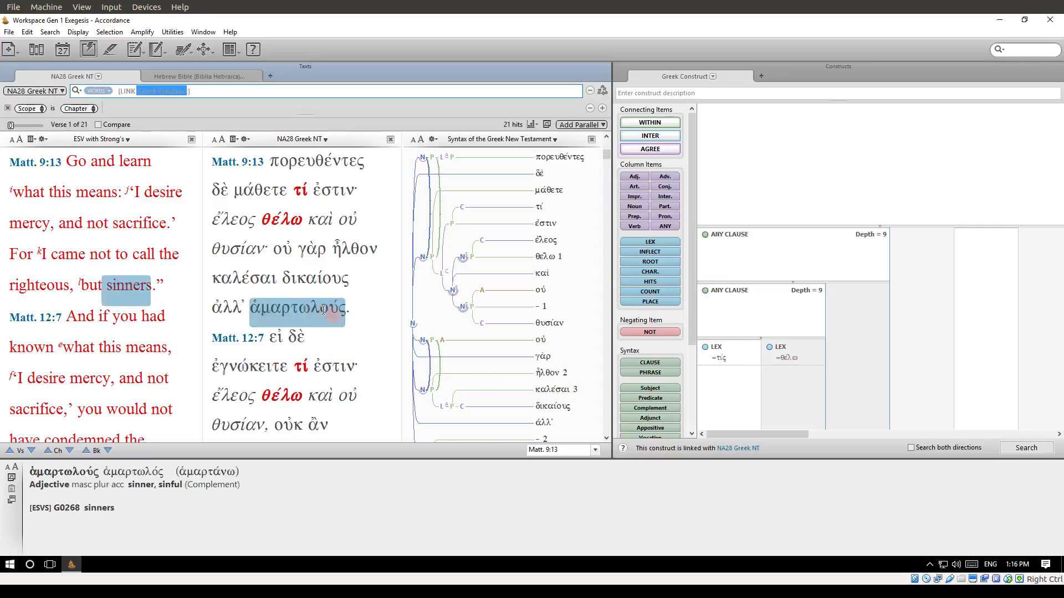
scroll(299, 288, "down", 5)
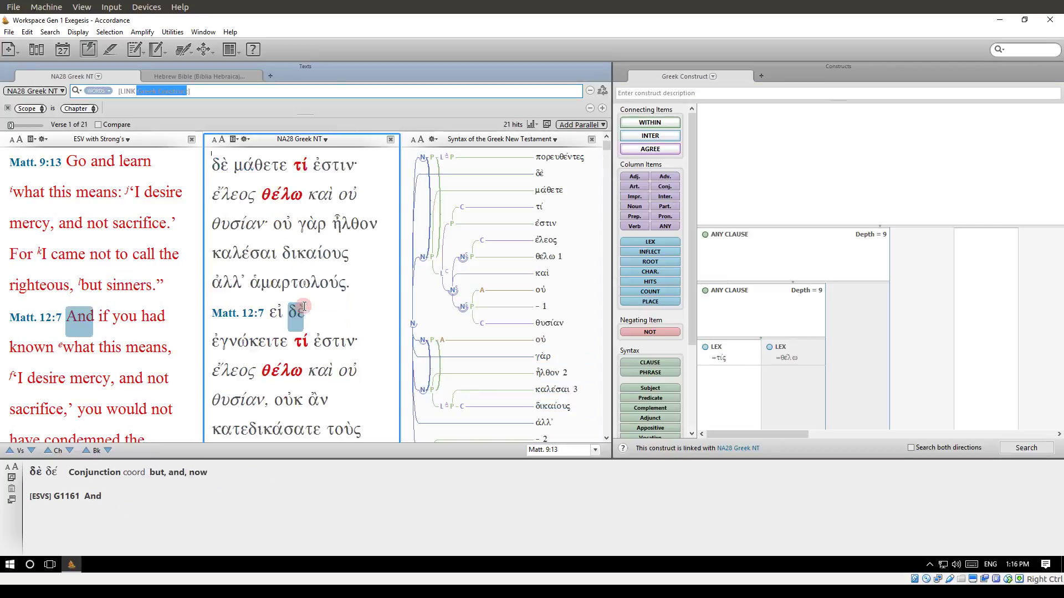
scroll(305, 306, "down", 5)
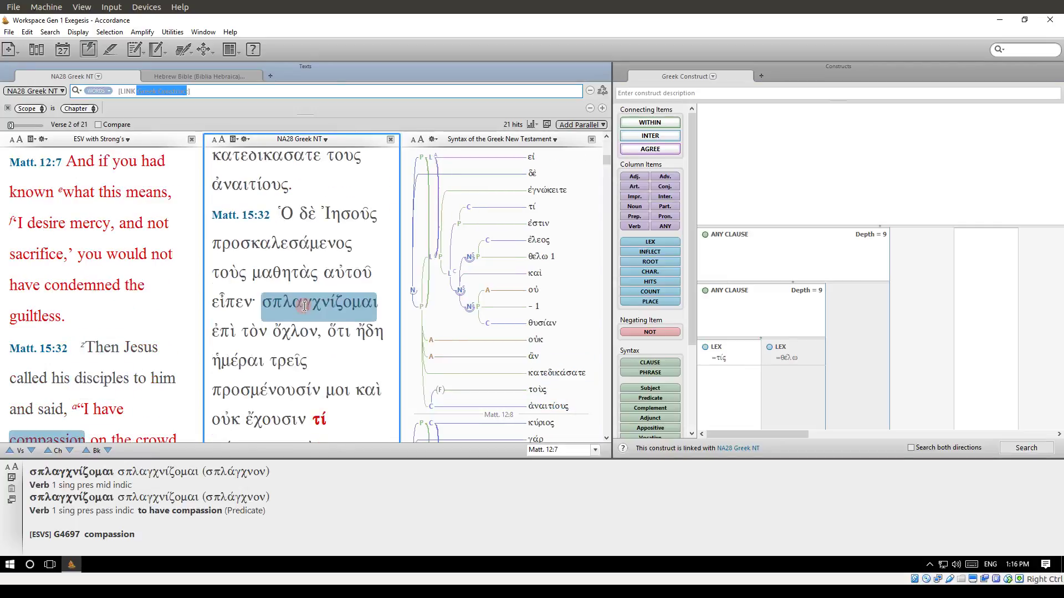
scroll(304, 307, "down", 9)
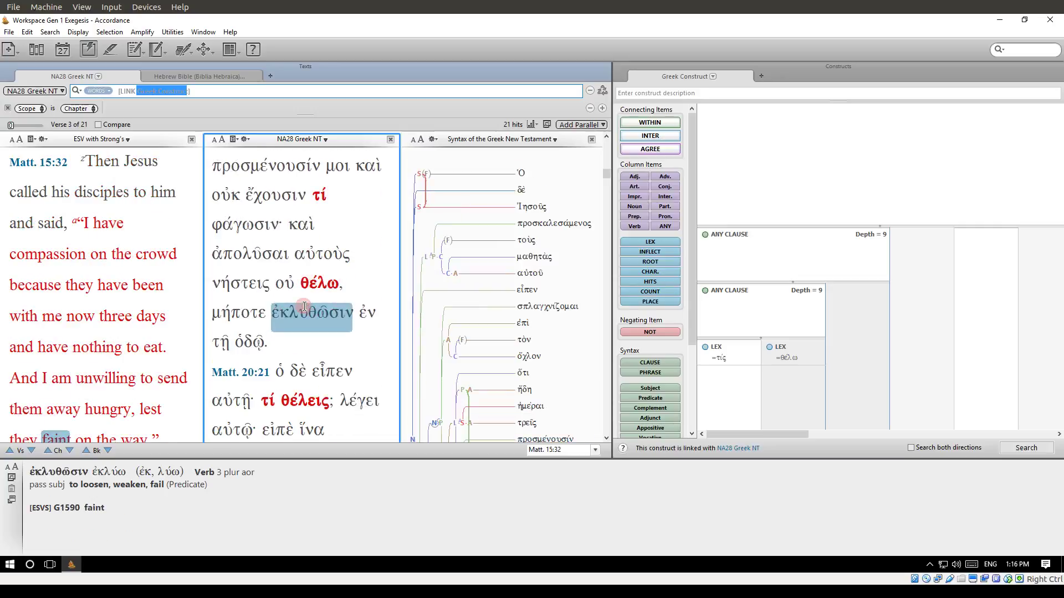
scroll(304, 306, "down", 4)
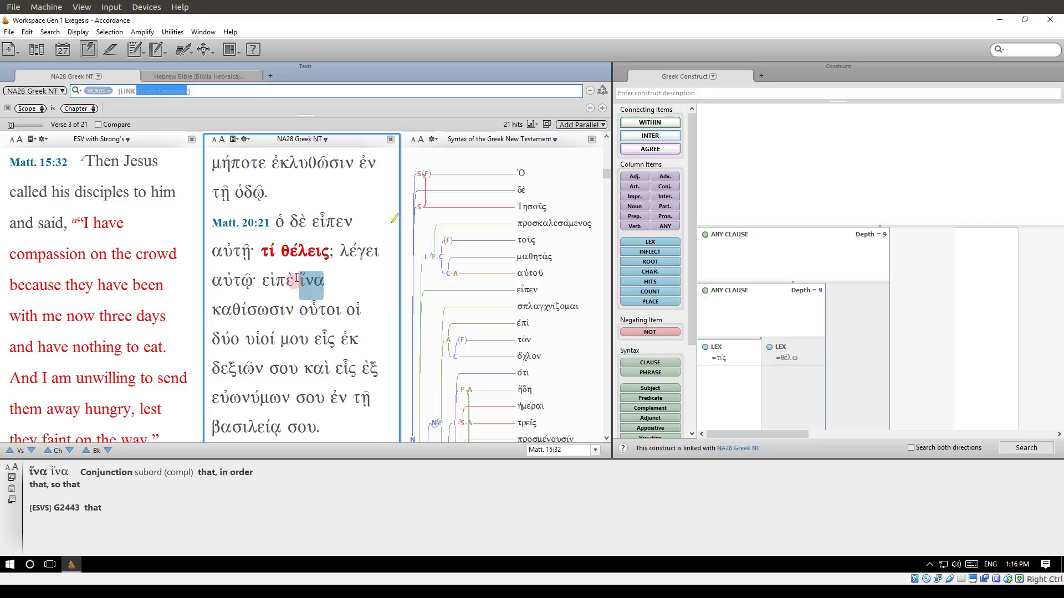
Move the nested clause with its two lexemes to the outer clause's second column, and check the syntax diagram of Matthew 20:21.
left_click_drag(718, 292, 846, 303)
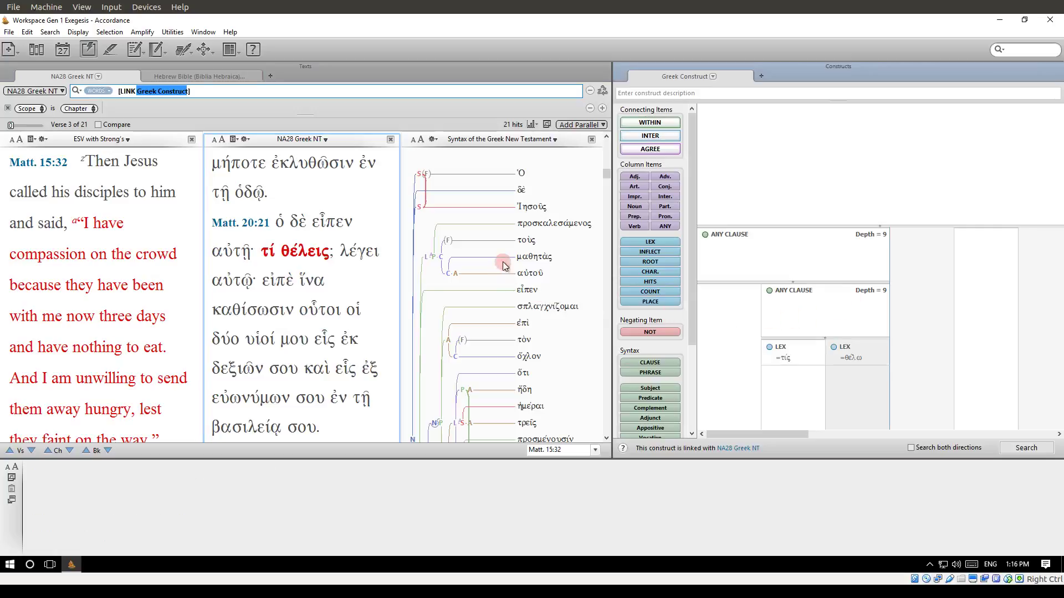
scroll(270, 274, "down", 1)
scroll(270, 274, "down", 1)
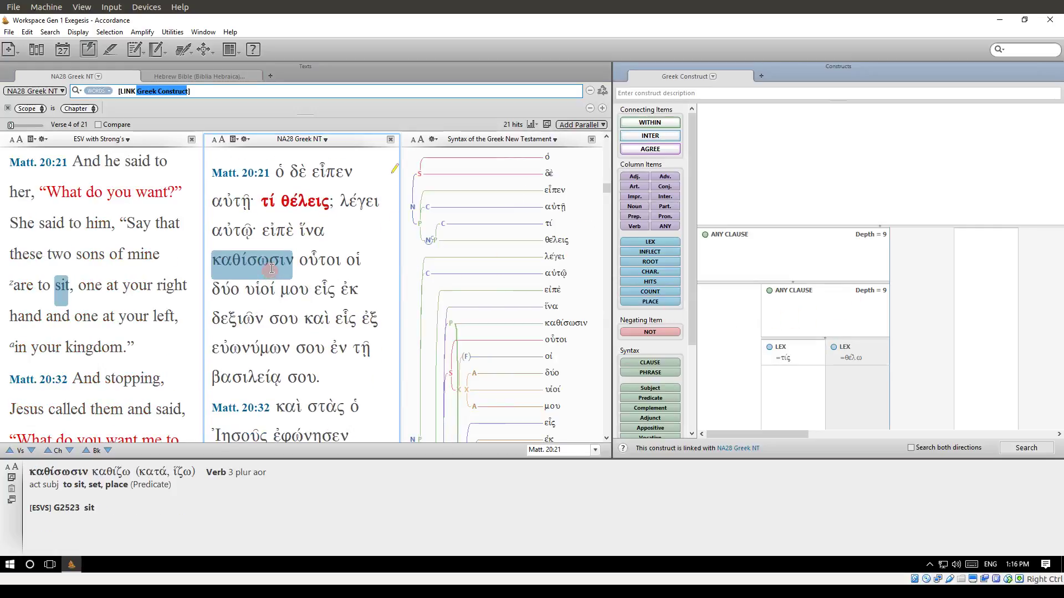
scroll(480, 244, "down", 1)
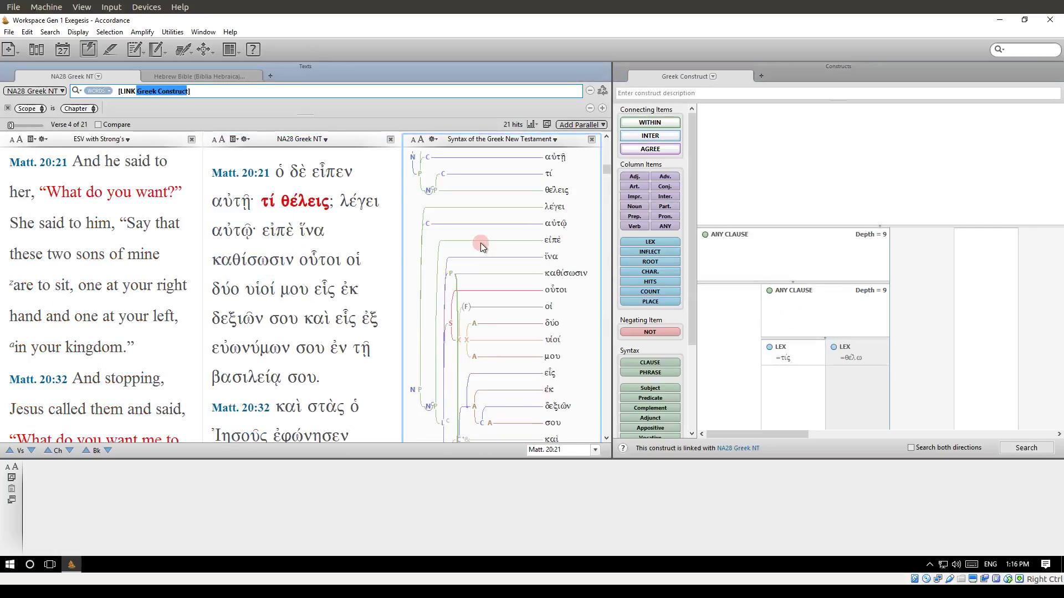
scroll(481, 243, "up", 3)
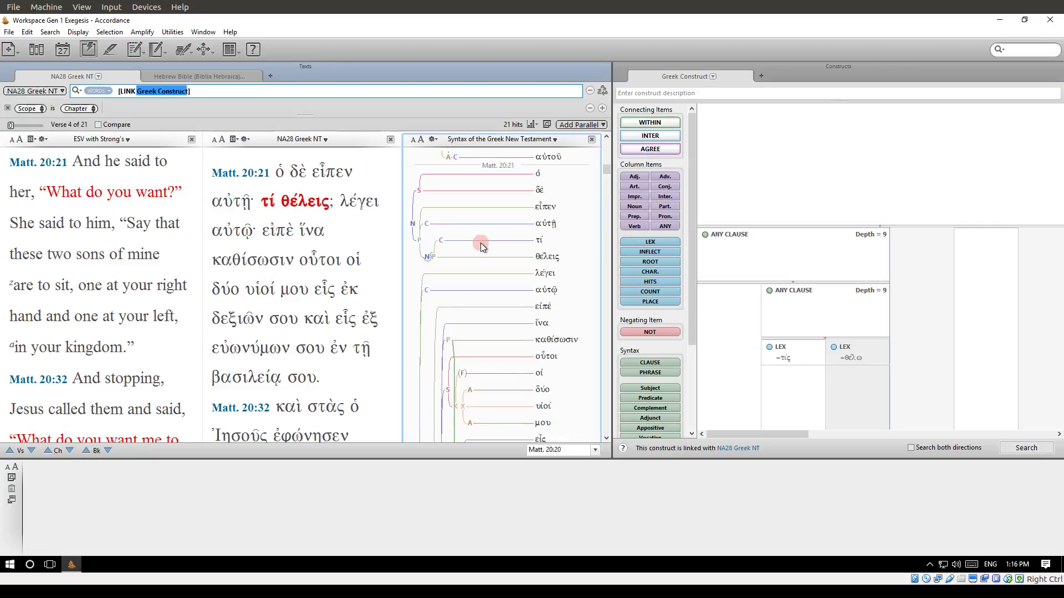
mouse_move(555, 206)
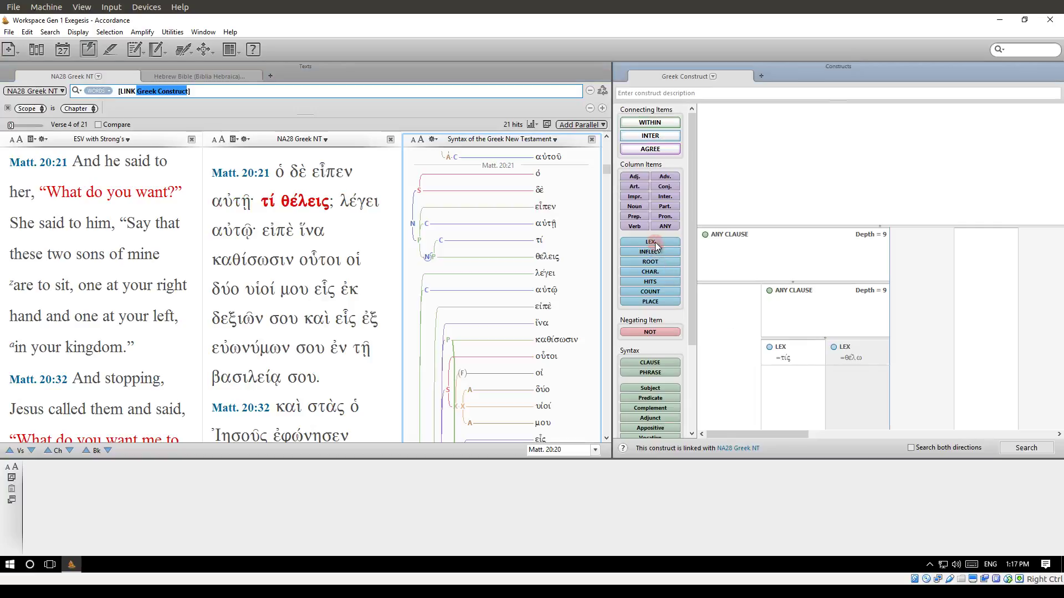
Add the exact lexeme λέγω to the outer clause's first column, ahead of the nested clause.
left_click_drag(652, 242, 716, 310)
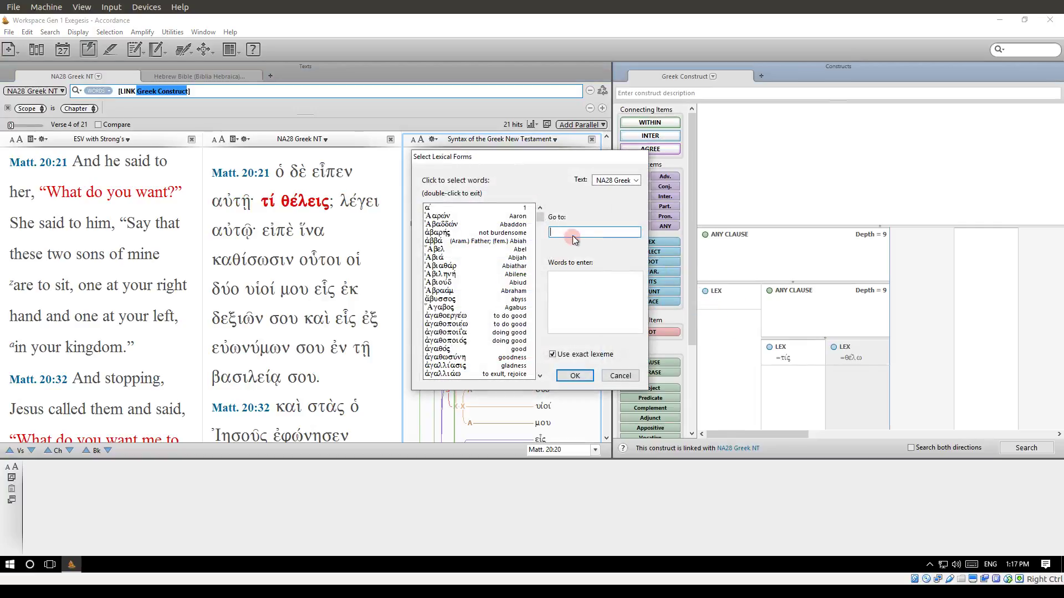
type("λε")
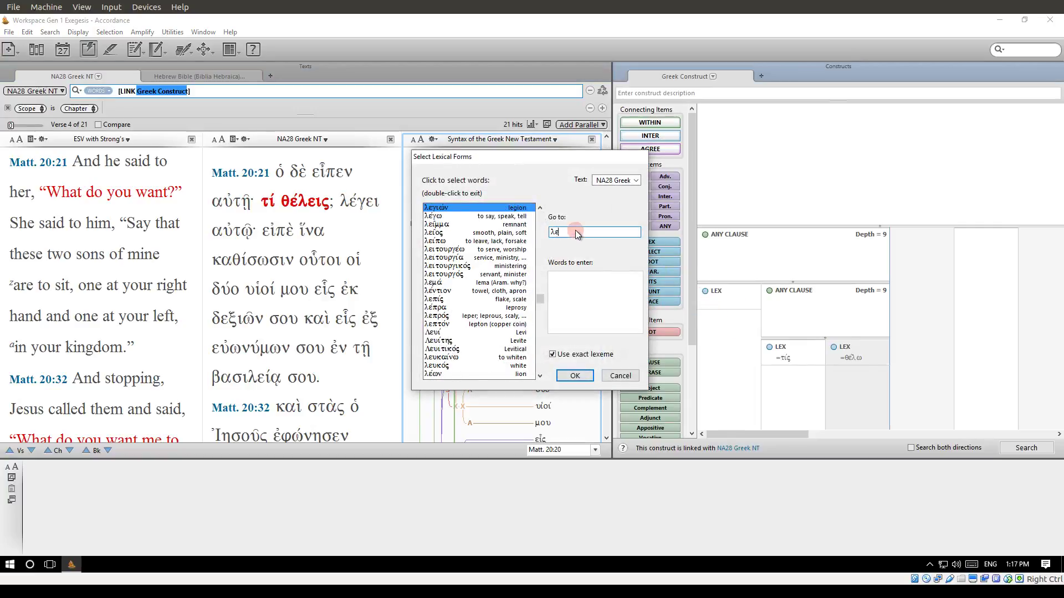
type("γθ")
key("BackSpace")
type("ω")
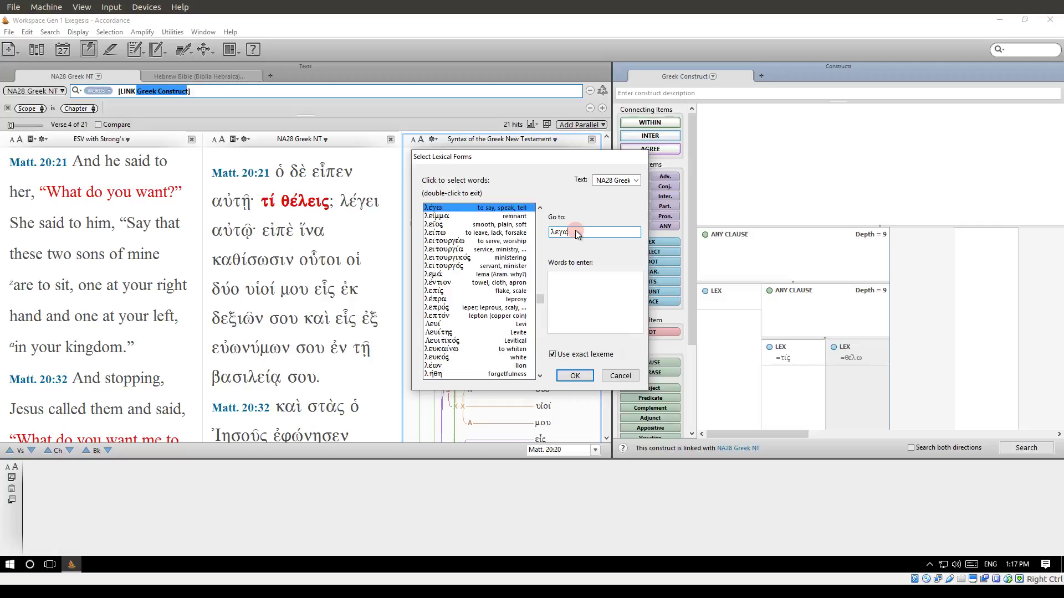
left_click(587, 375)
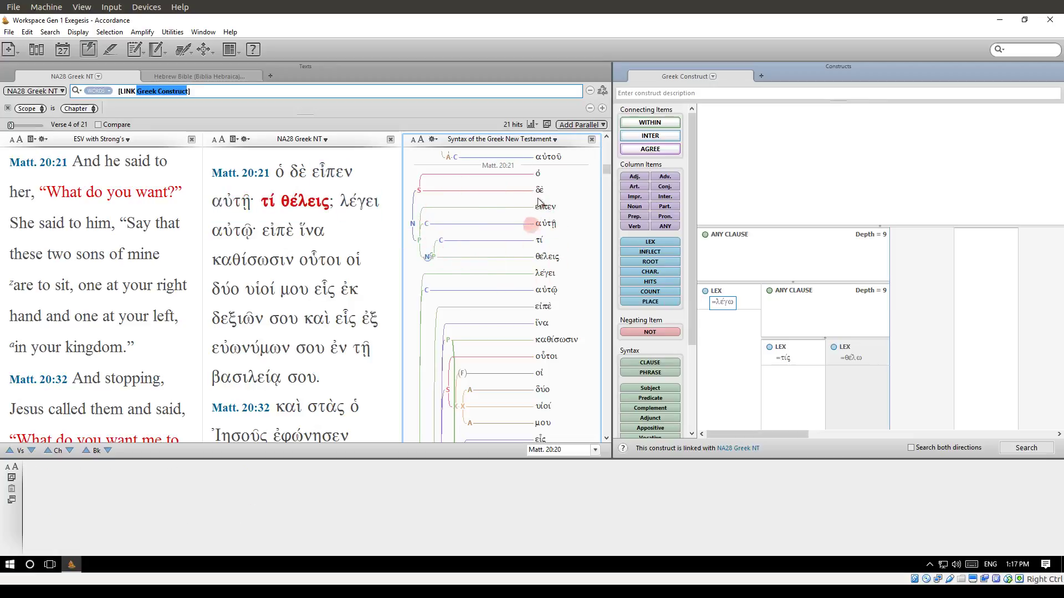
Compare the outer clause, λέγω, and the nested clause with its lexemes against the syntax diagram of Matthew 20:21.
left_click(714, 234)
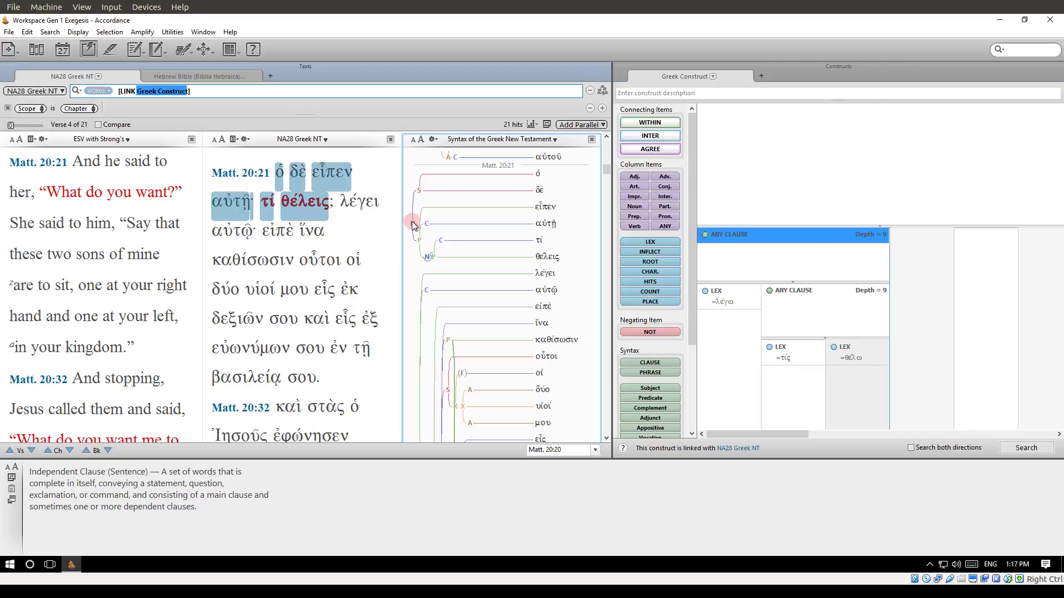
left_click(717, 292)
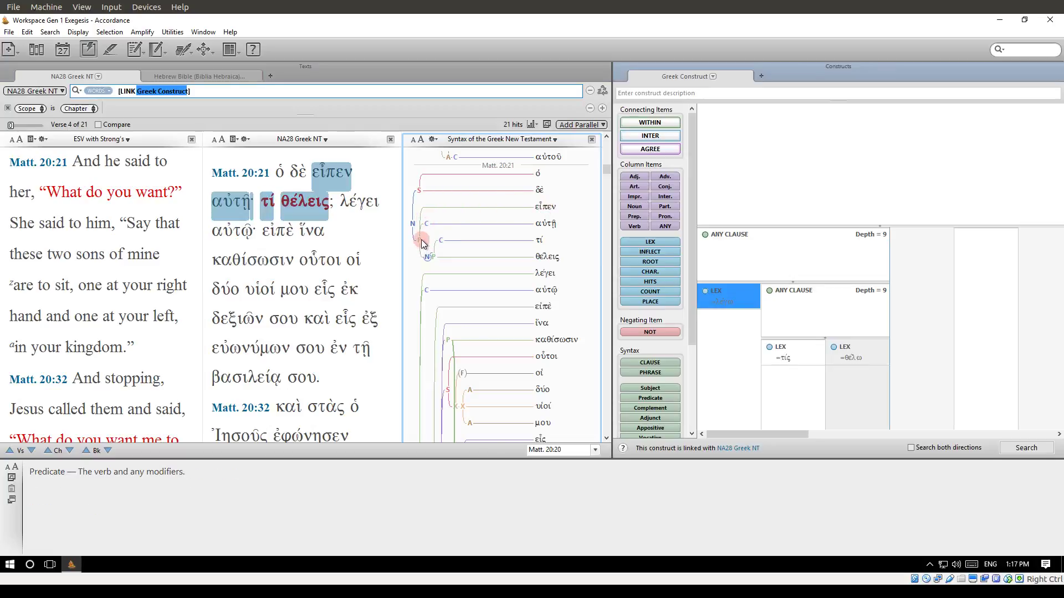
left_click(814, 297)
left_click_drag(822, 348, 824, 351)
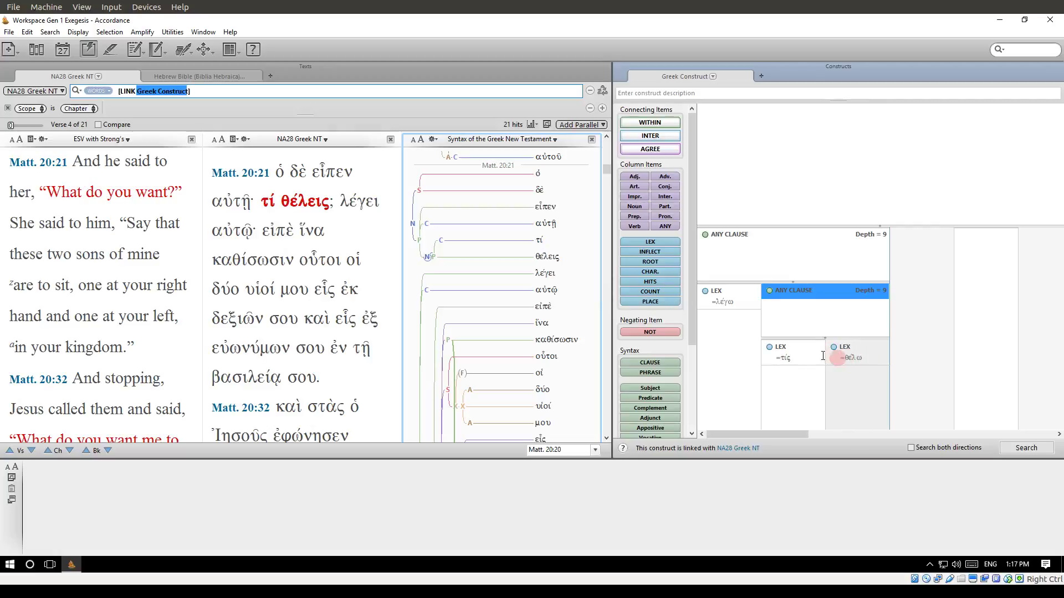
left_click(851, 359)
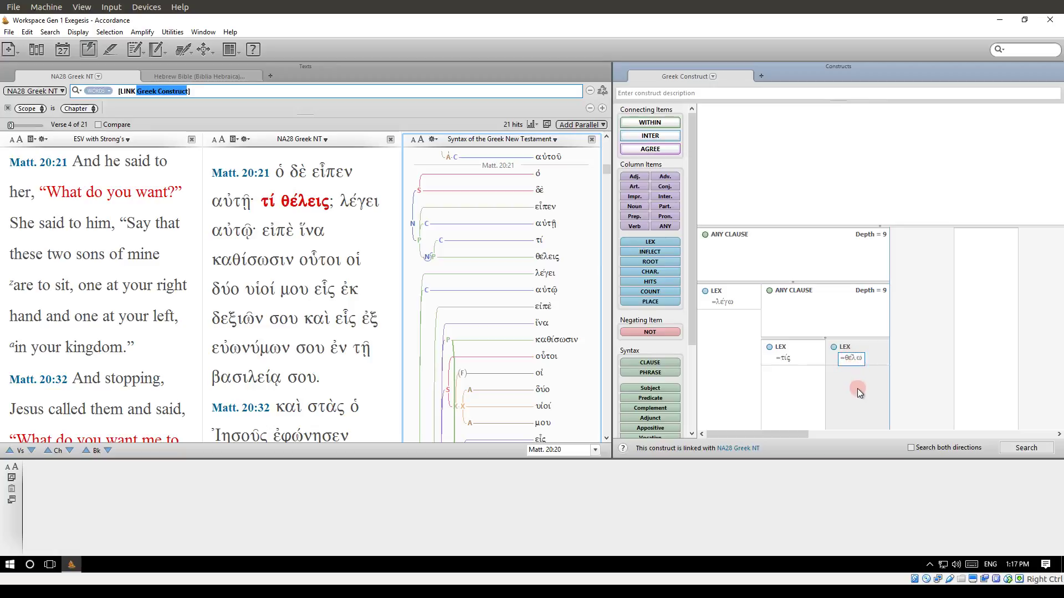
Run the construct search with λέγω included and review the hits in Matthew 15:32, 20:21 and 20:32.
left_click(1035, 453)
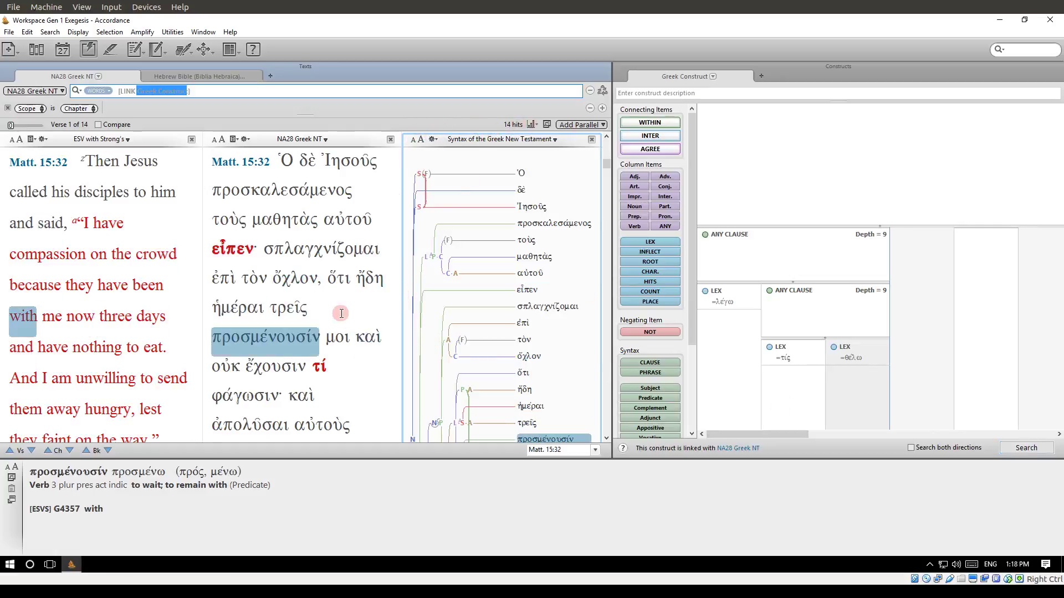
scroll(341, 314, "down", 10)
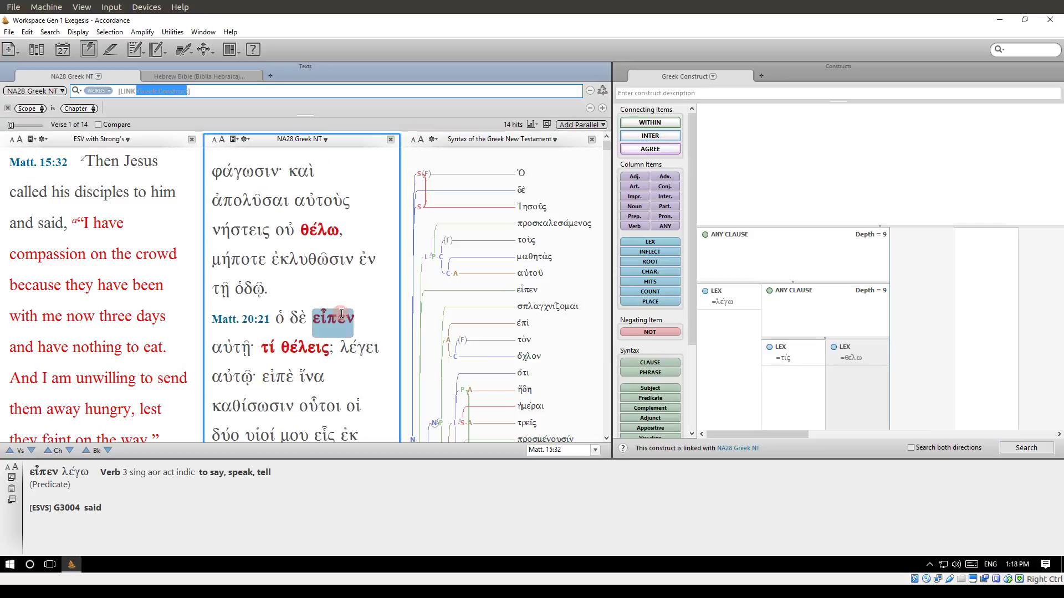
scroll(341, 314, "down", 1)
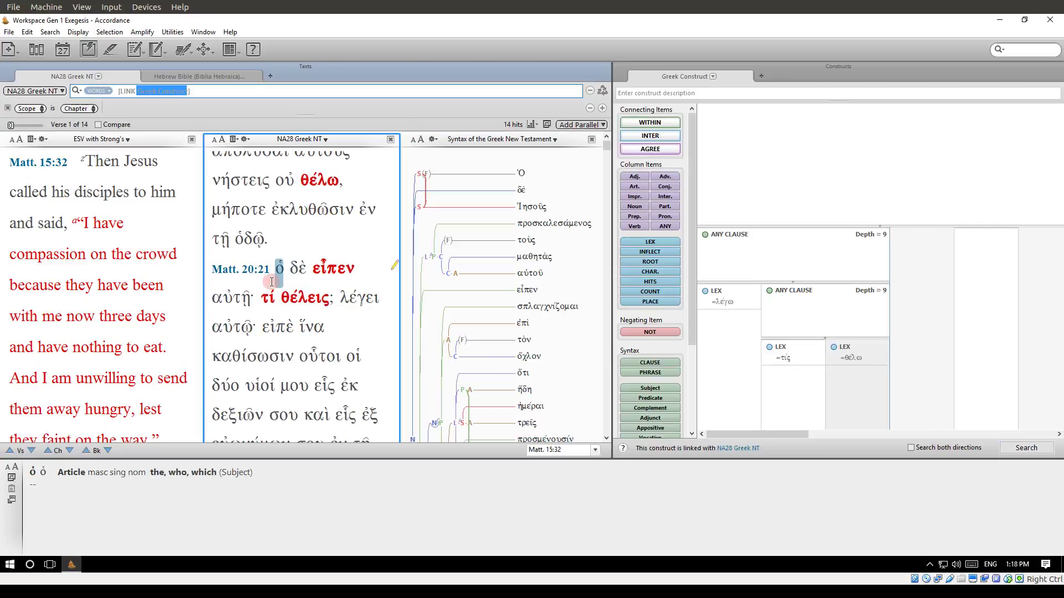
scroll(246, 269, "down", 2)
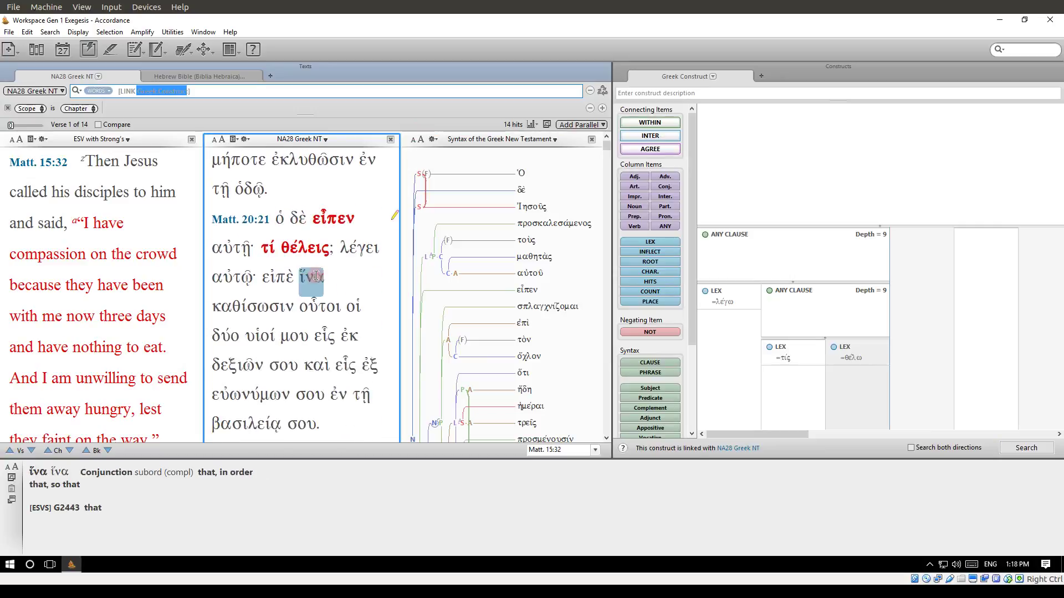
scroll(240, 259, "down", 5)
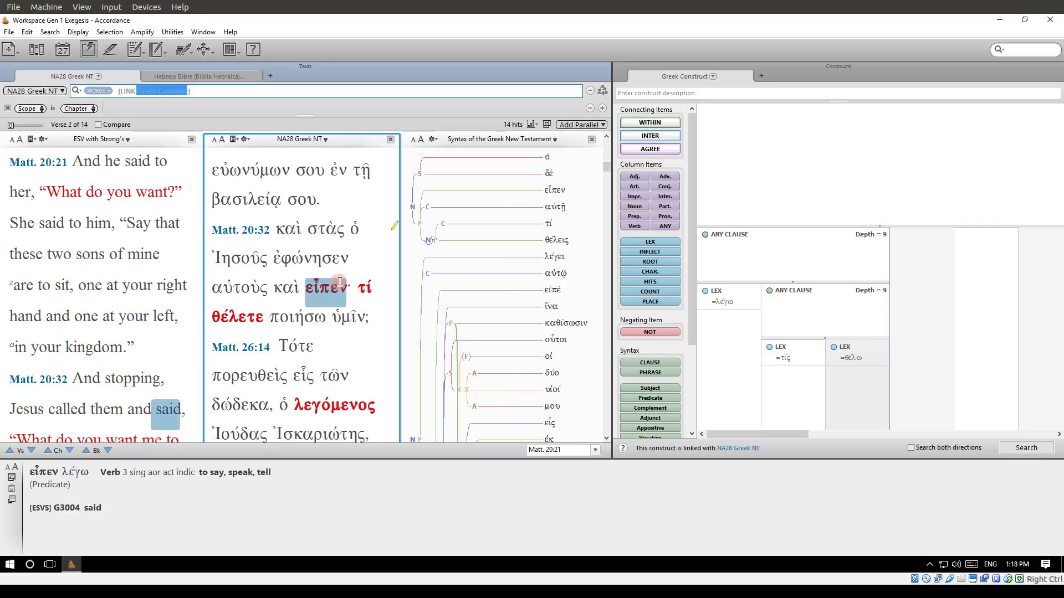
scroll(339, 282, "down", 2)
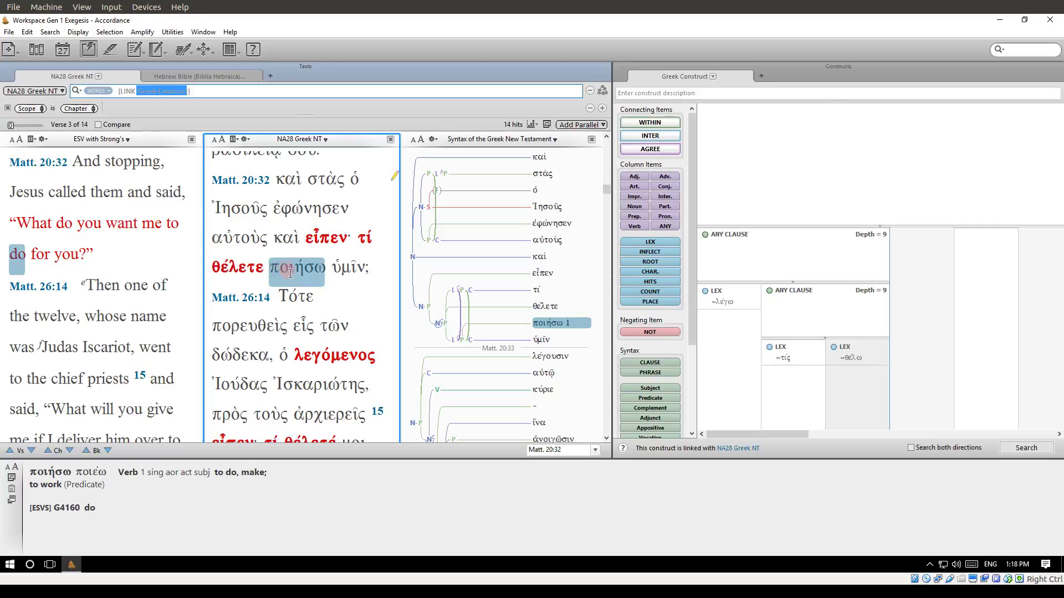
Examine the highlighted forms of λέγω, τίς and θέλω in the hits from Matthew 26:14 to Mark 10:36.
scroll(294, 279, "down", 3)
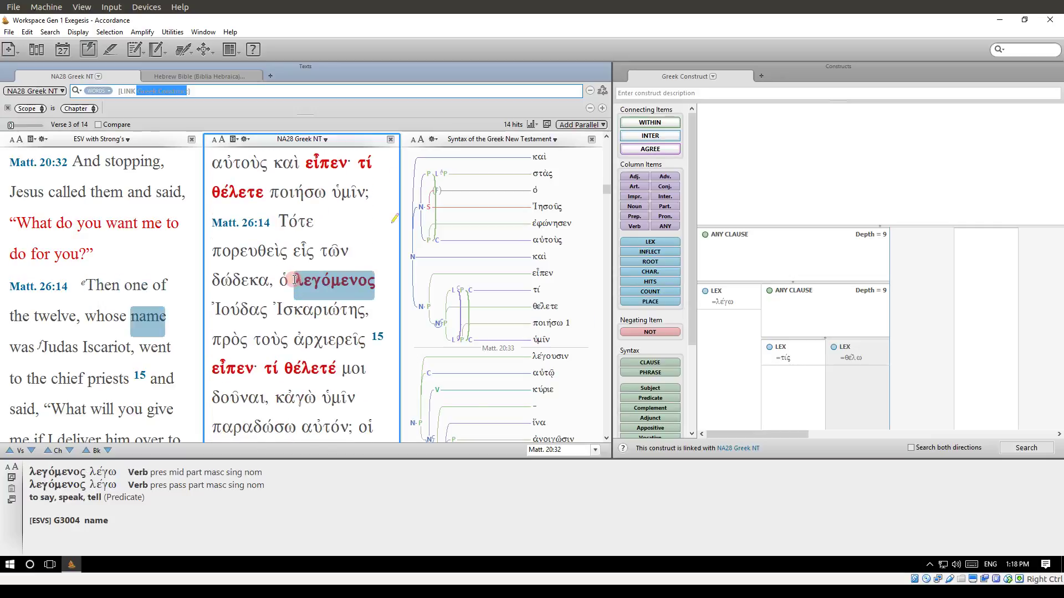
scroll(294, 280, "down", 2)
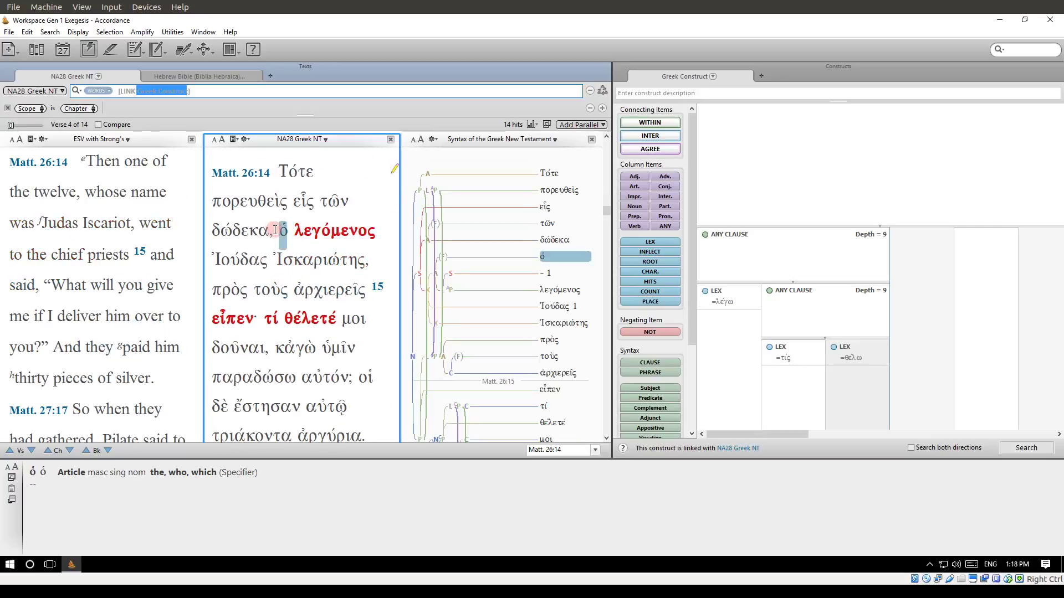
scroll(322, 280, "down", 1)
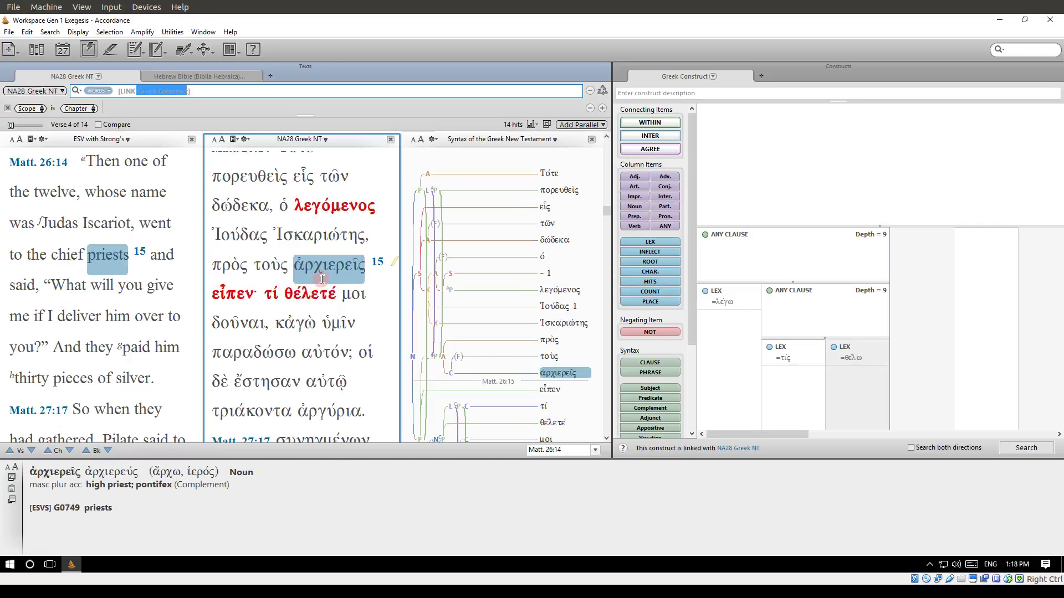
scroll(322, 279, "down", 3)
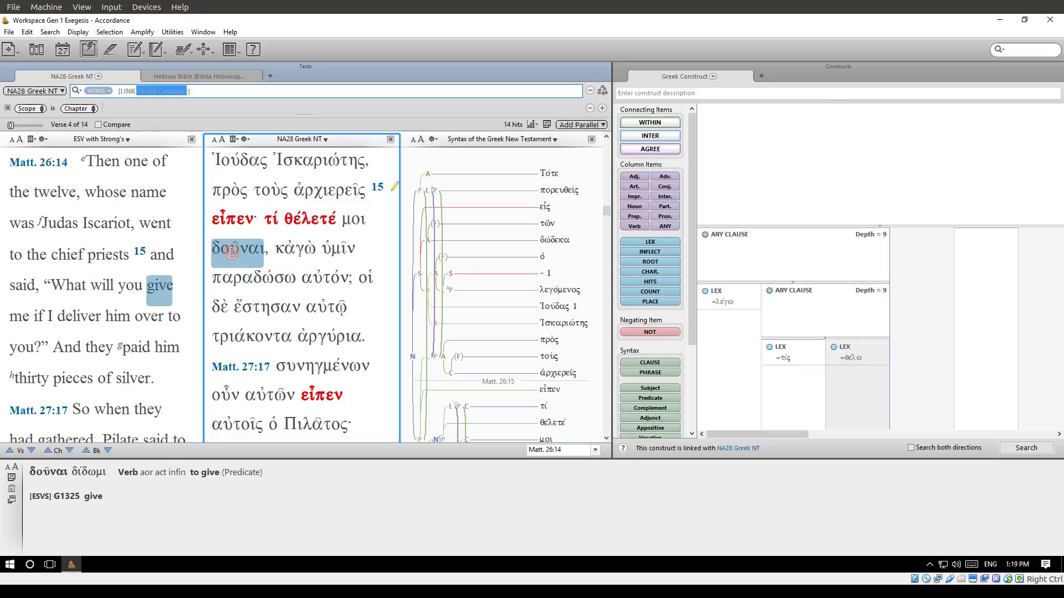
scroll(231, 251, "down", 3)
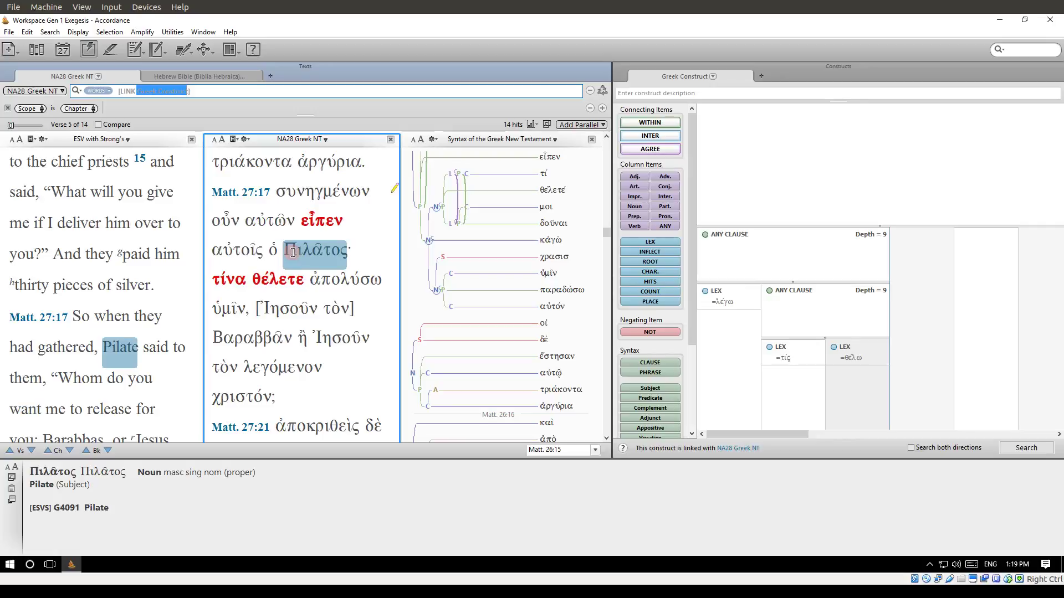
scroll(292, 253, "down", 1)
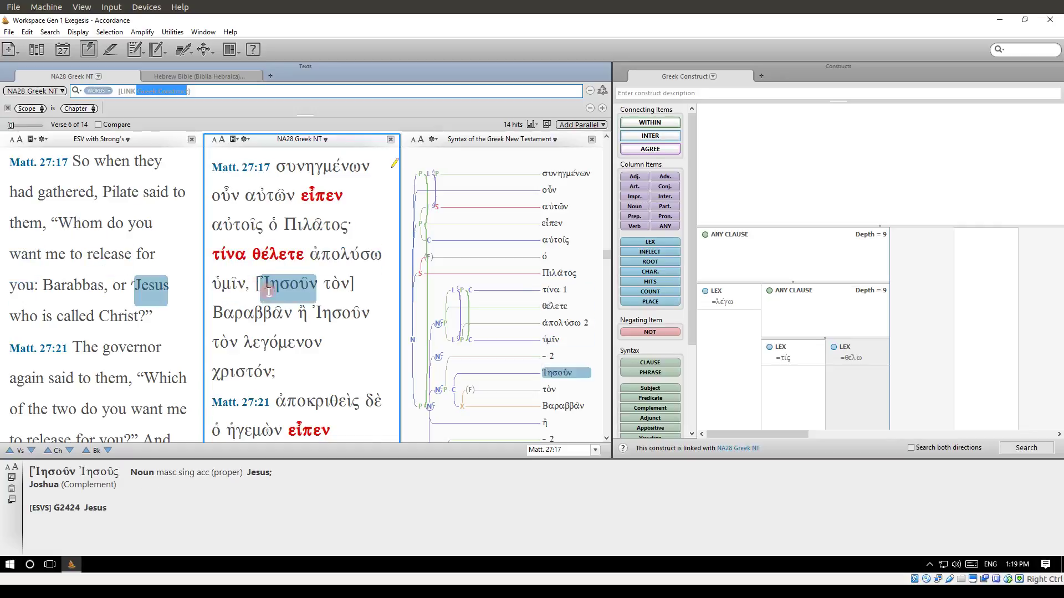
scroll(271, 294, "down", 3)
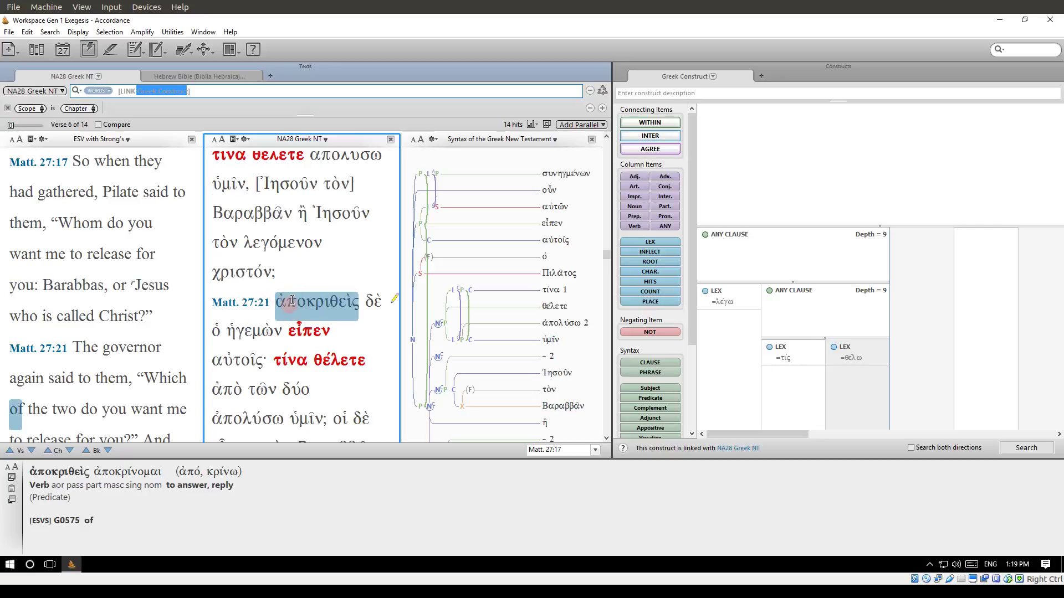
scroll(291, 294, "down", 3)
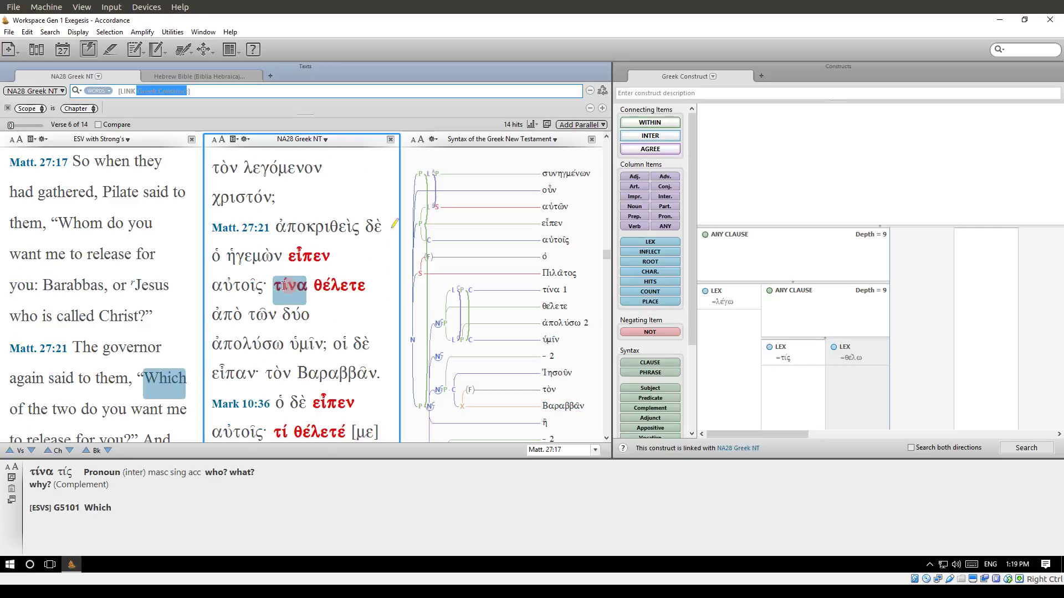
scroll(270, 285, "down", 1)
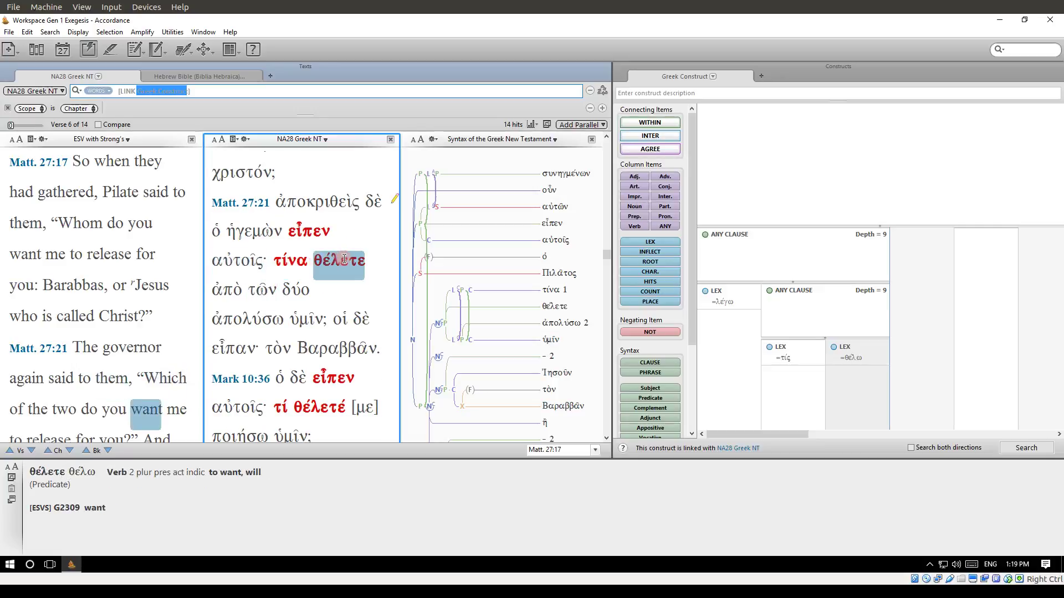
scroll(356, 252, "down", 2)
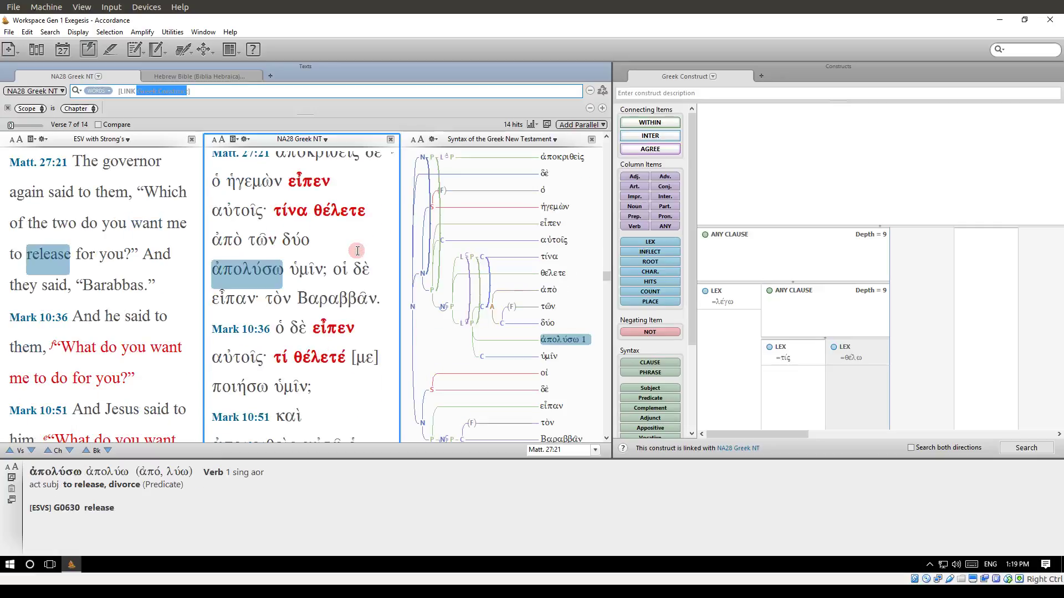
Show the tagged Hebrew Bible text at Genesis 1:1 and create a new Hebrew construct linked to it.
left_click(196, 76)
left_click(715, 167)
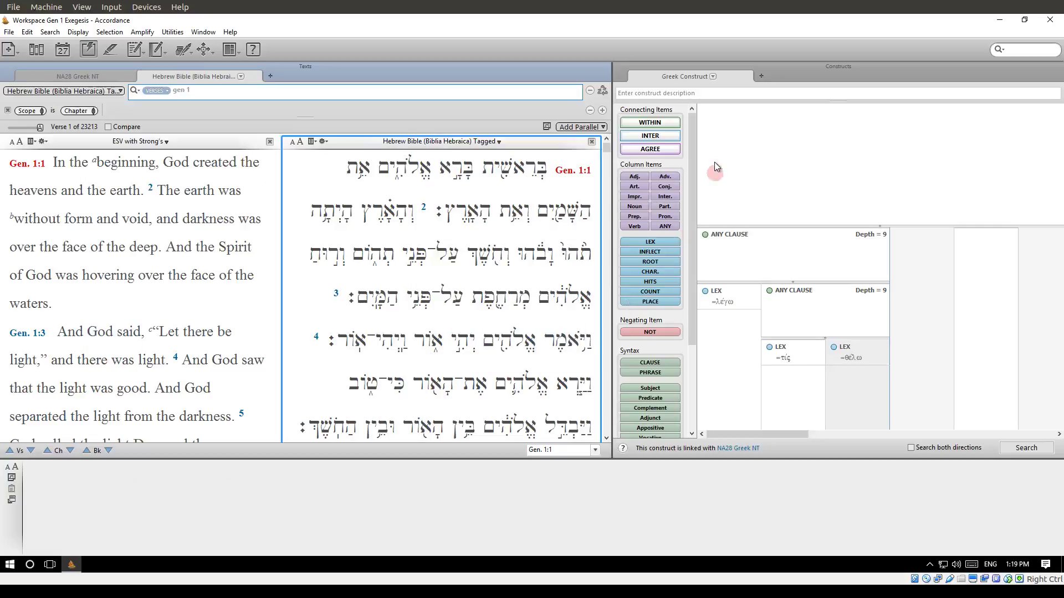
left_click(603, 184)
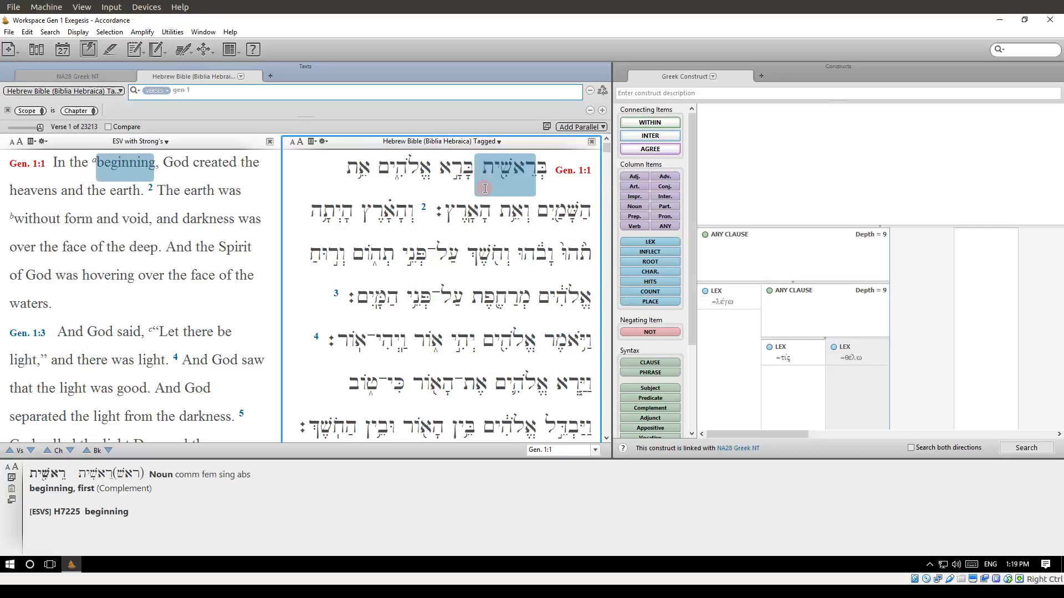
left_click(740, 76)
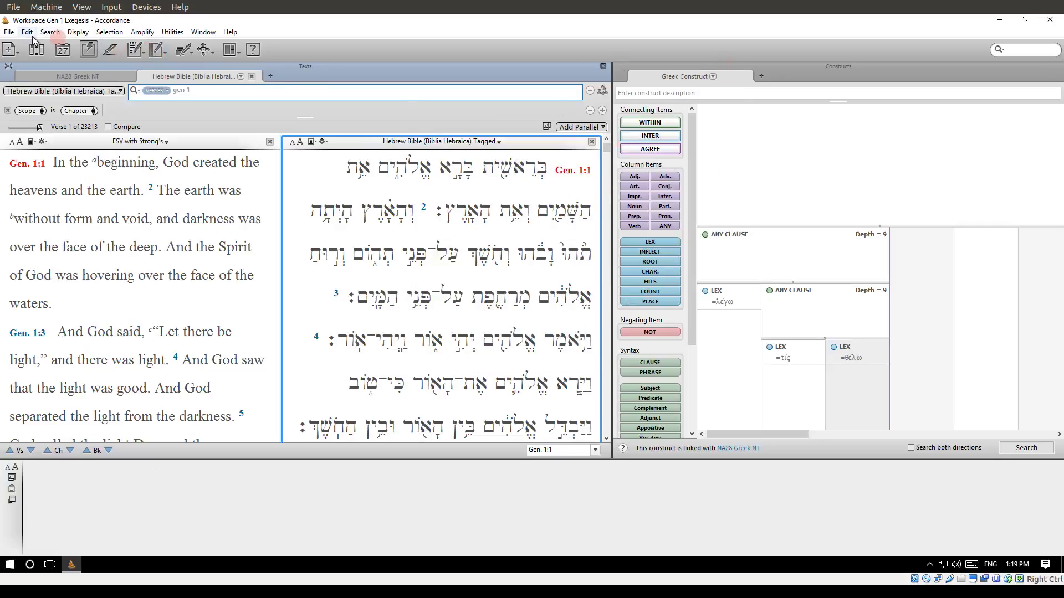
left_click(16, 36)
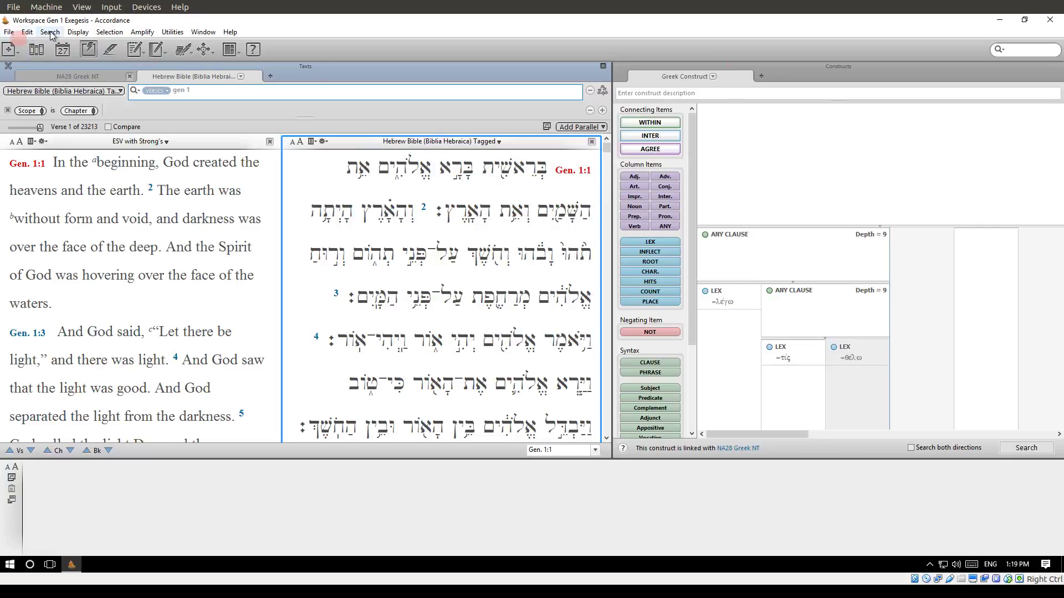
left_click(28, 33)
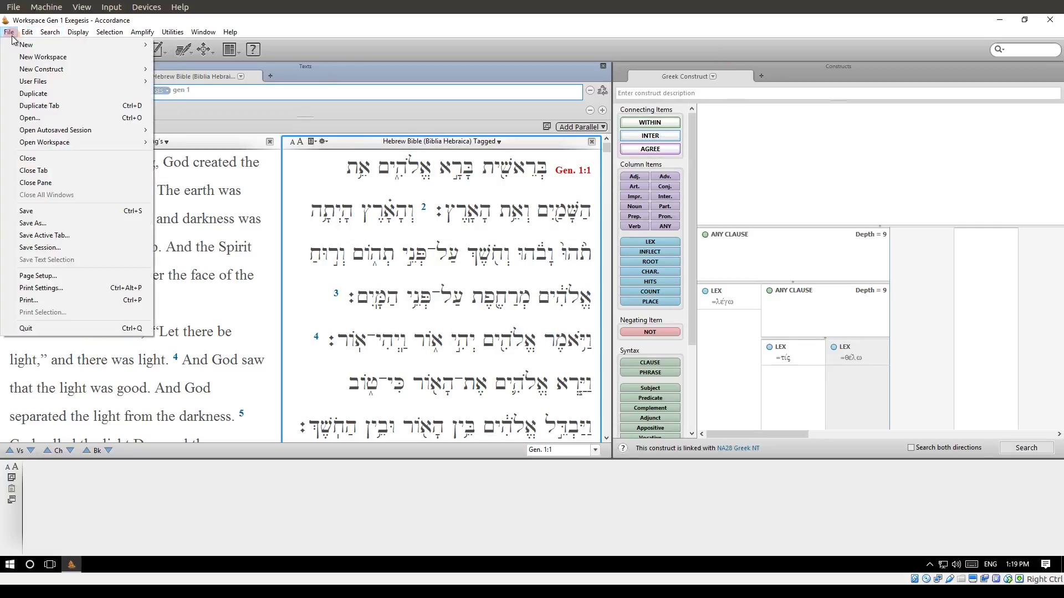
mouse_move(38, 72)
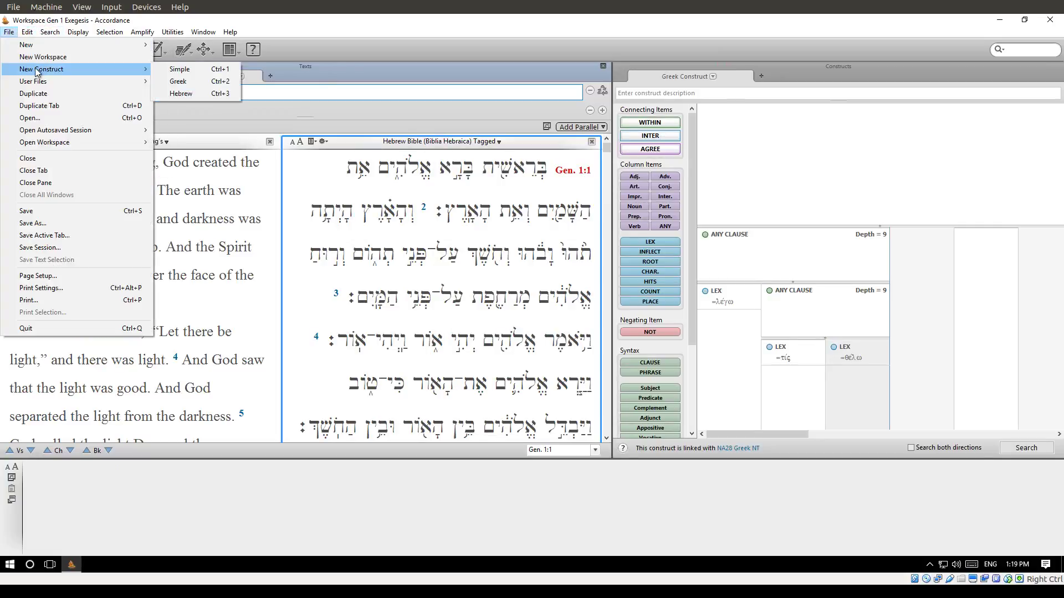
left_click(181, 93)
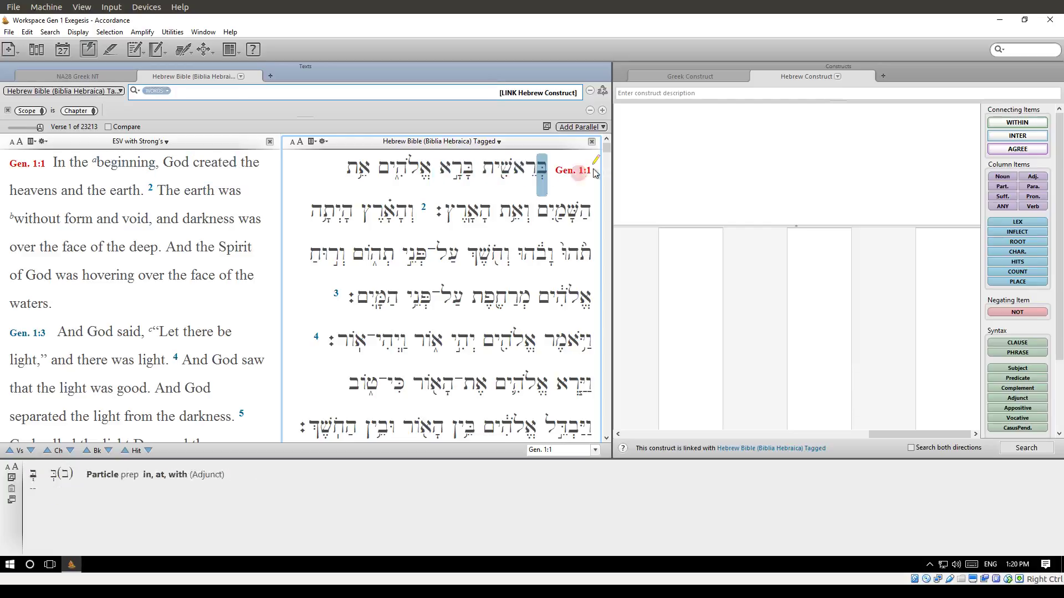
Add Syntax of the Hebrew Bible as a parallel to the Hebrew text and enlarge its diagram text.
left_click(589, 128)
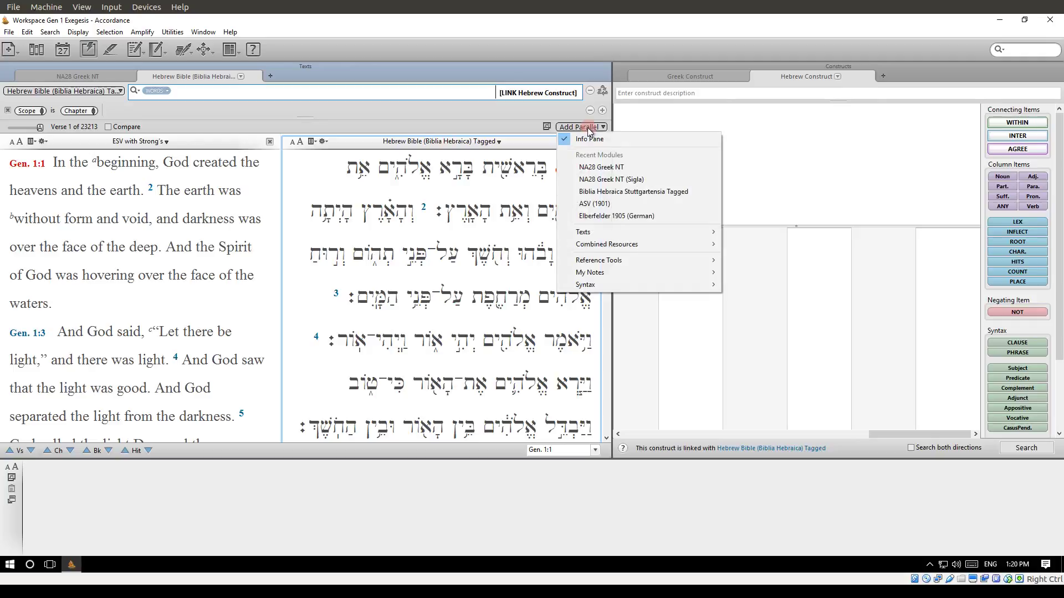
mouse_move(604, 285)
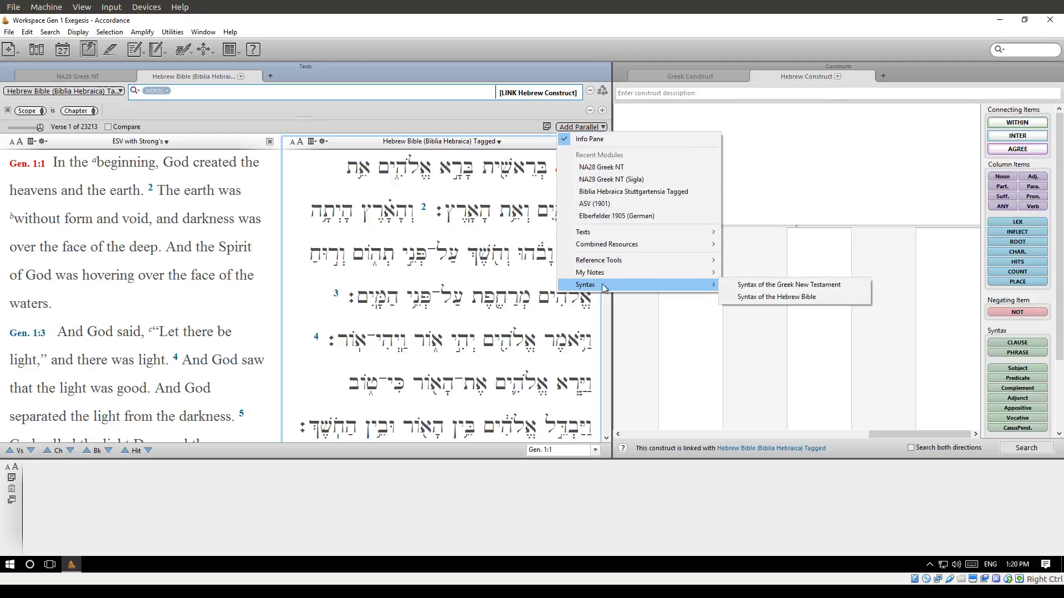
left_click(837, 300)
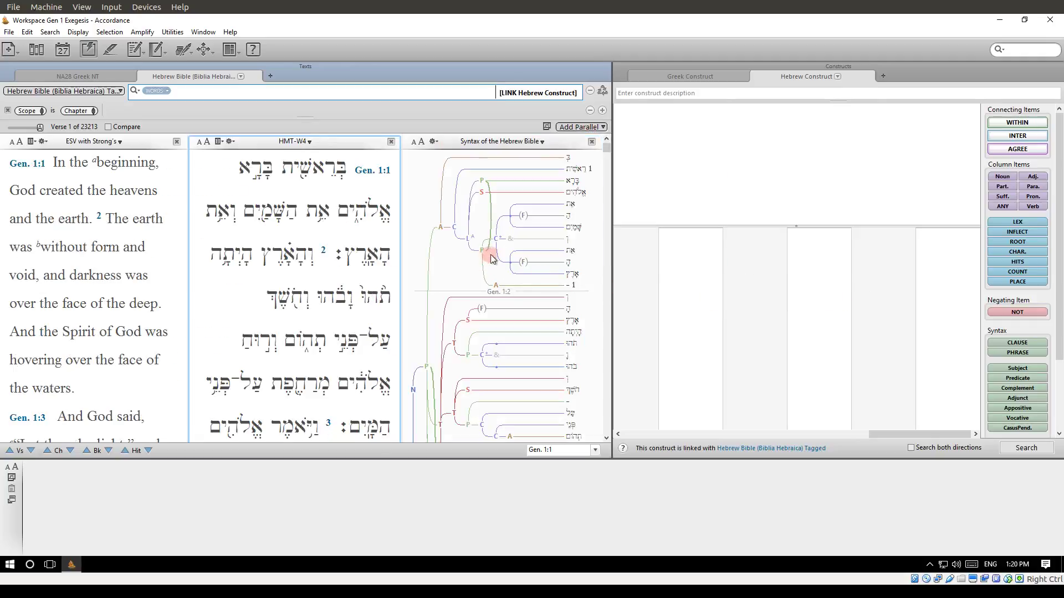
mouse_move(495, 244)
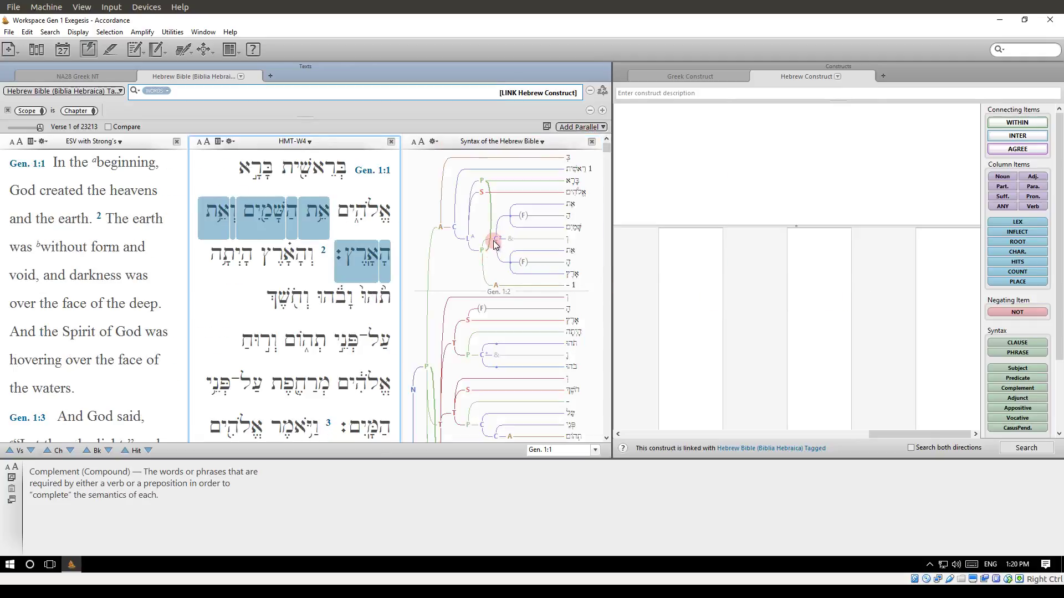
left_click(422, 142)
left_click(422, 143)
left_click(422, 143)
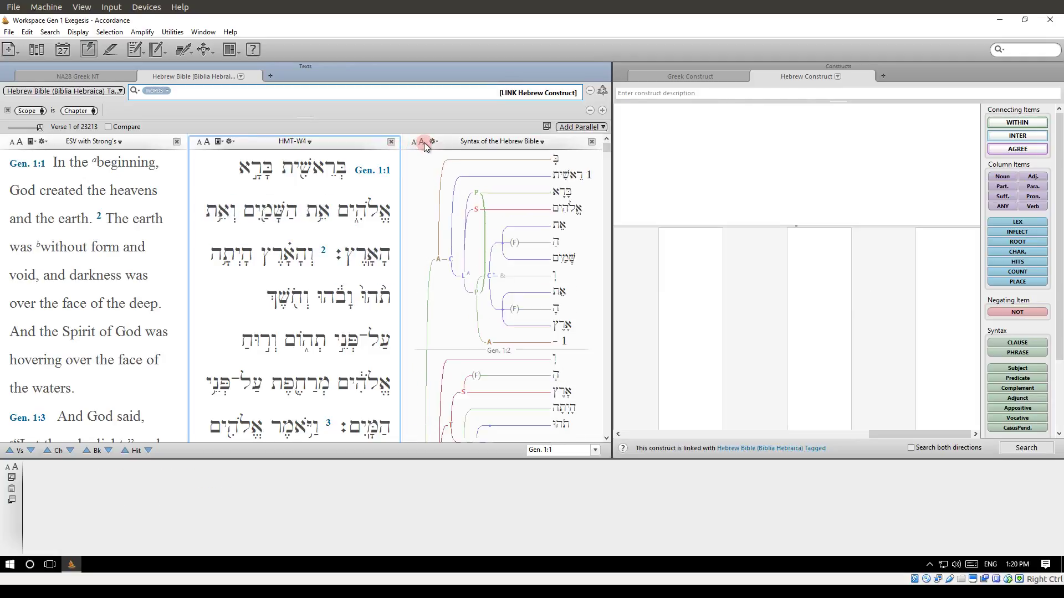
left_click(422, 142)
left_click(423, 142)
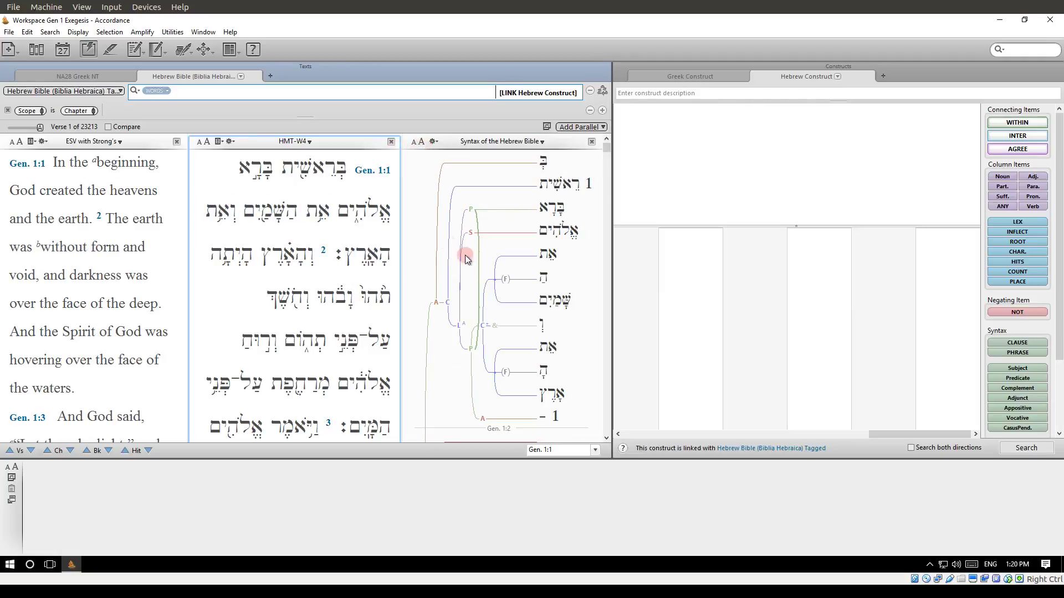
Place an Any Clause item with a maximum search depth of 2 in the Hebrew construct's first column.
mouse_move(558, 211)
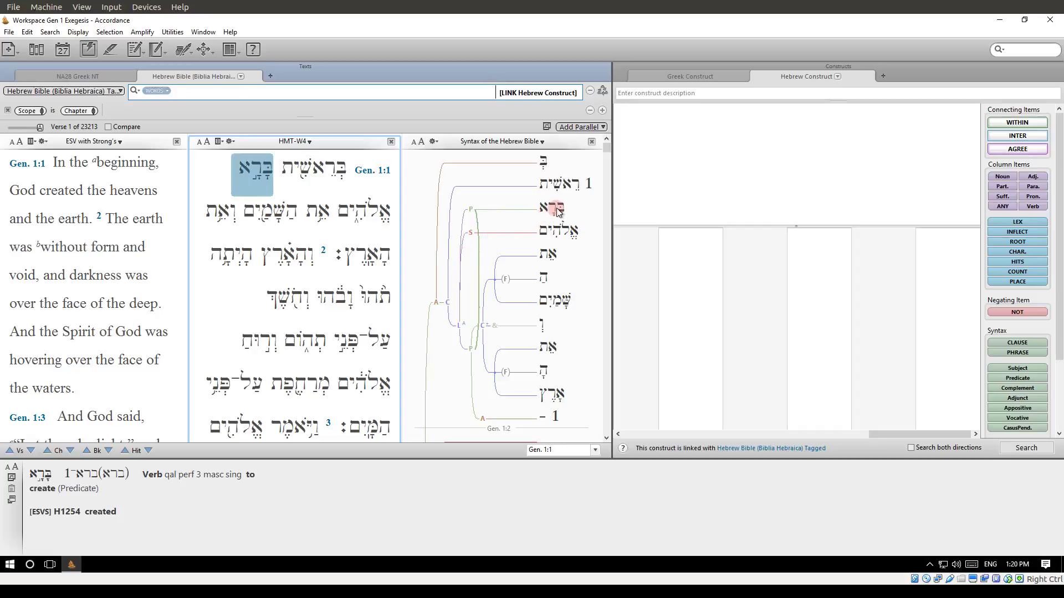
mouse_move(472, 213)
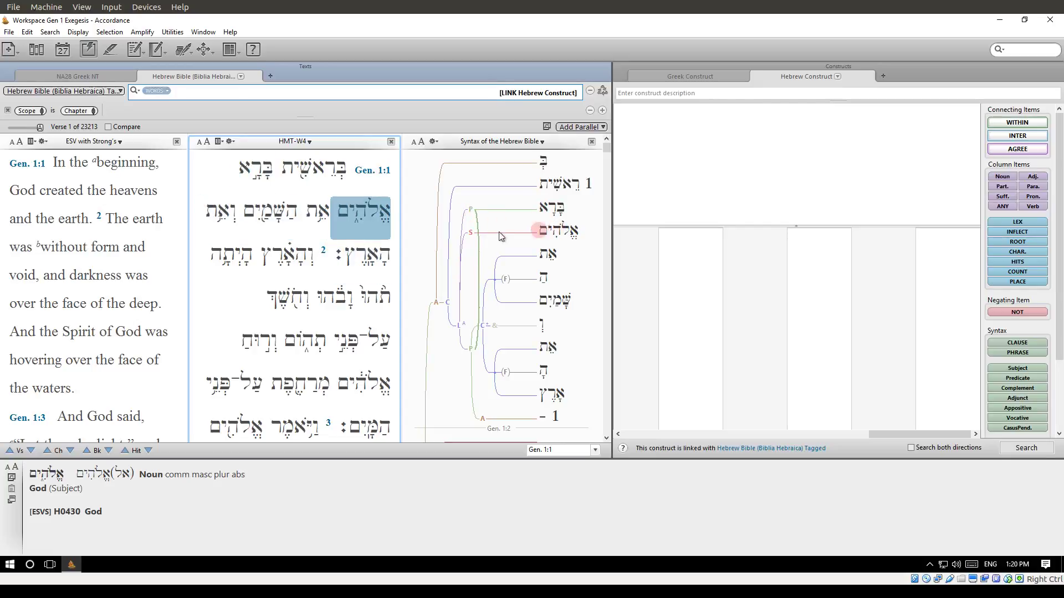
mouse_move(468, 237)
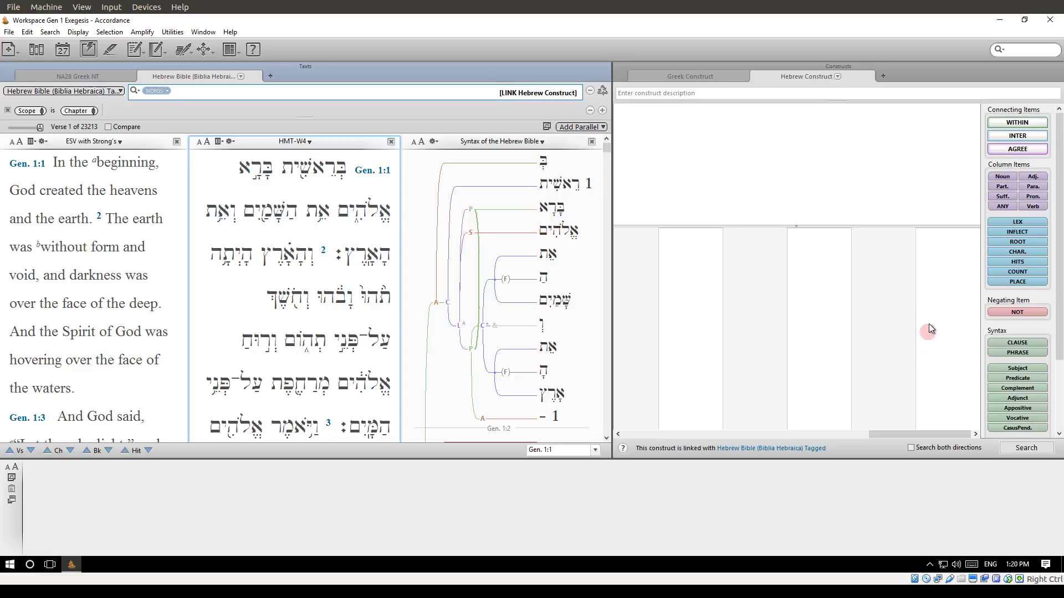
left_click_drag(913, 270, 920, 266)
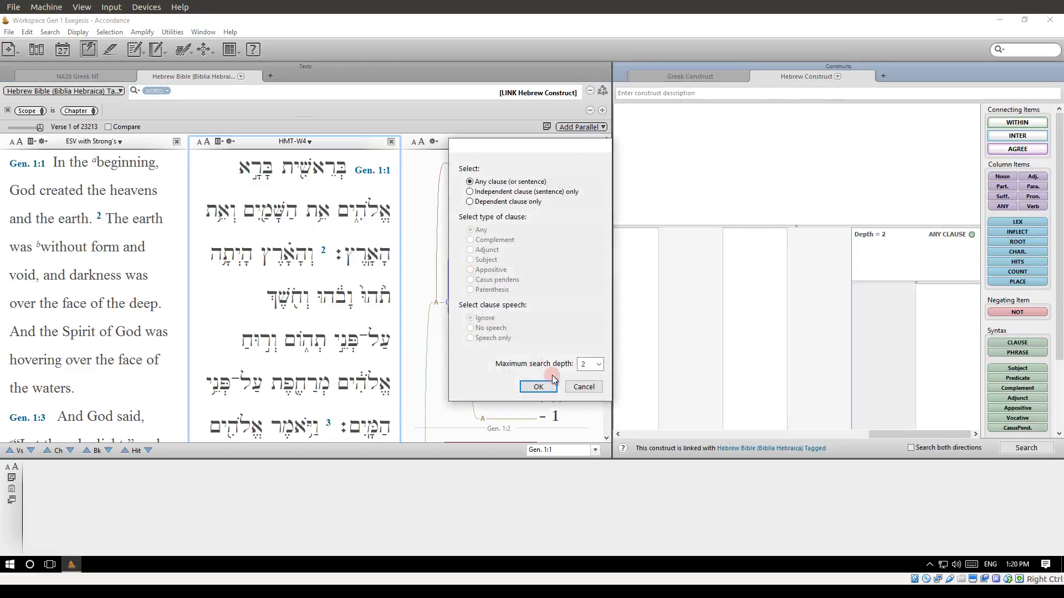
left_click(538, 387)
left_click(472, 347)
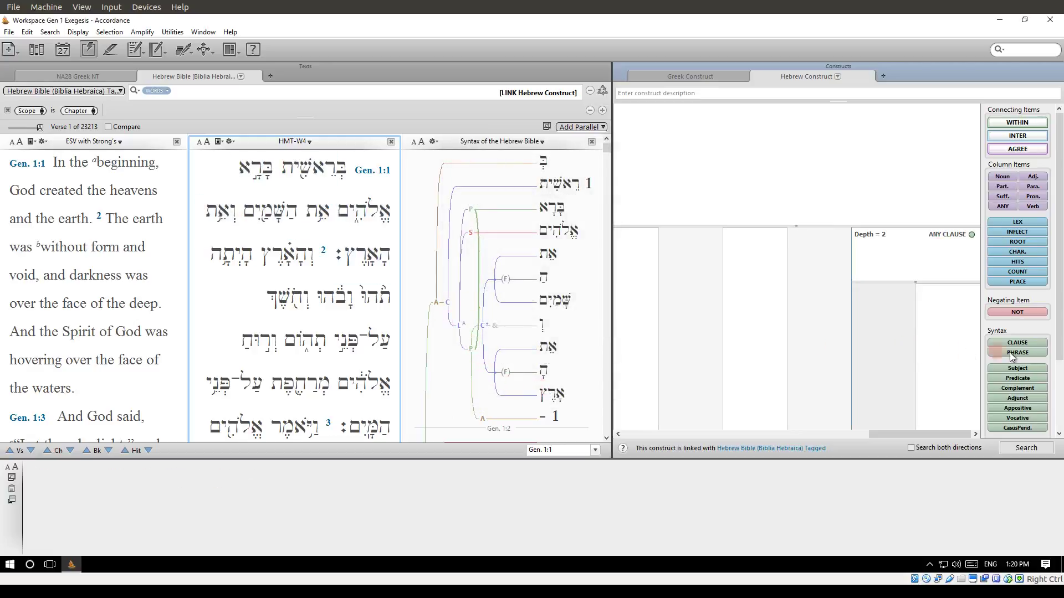
Add a Predicate Word followed by a Subject Word inside the clause, matching the word order of Genesis 1:1.
left_click_drag(1030, 378, 933, 299)
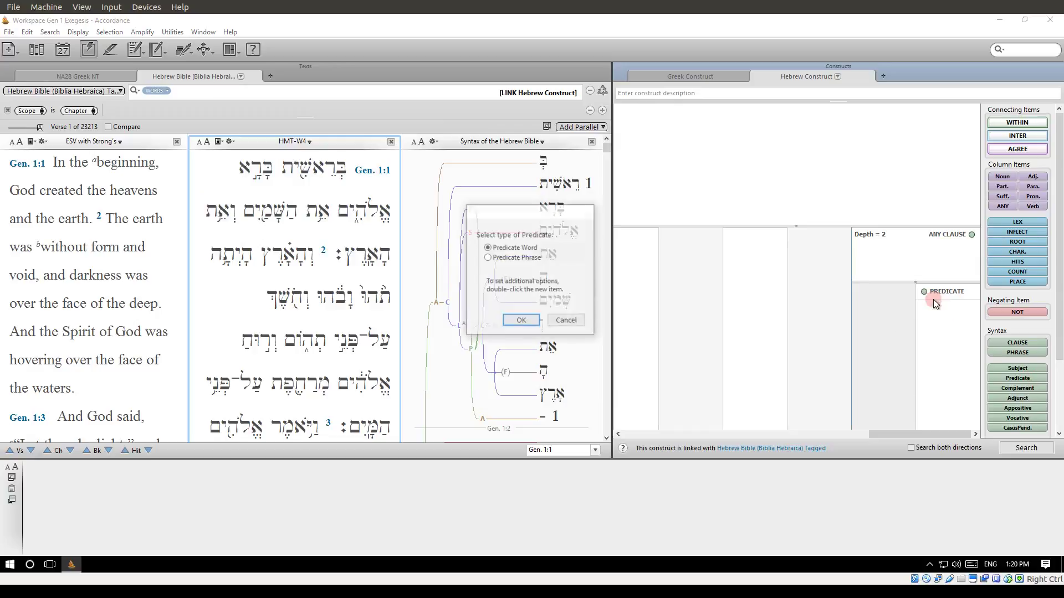
left_click(521, 321)
left_click_drag(1022, 368, 890, 295)
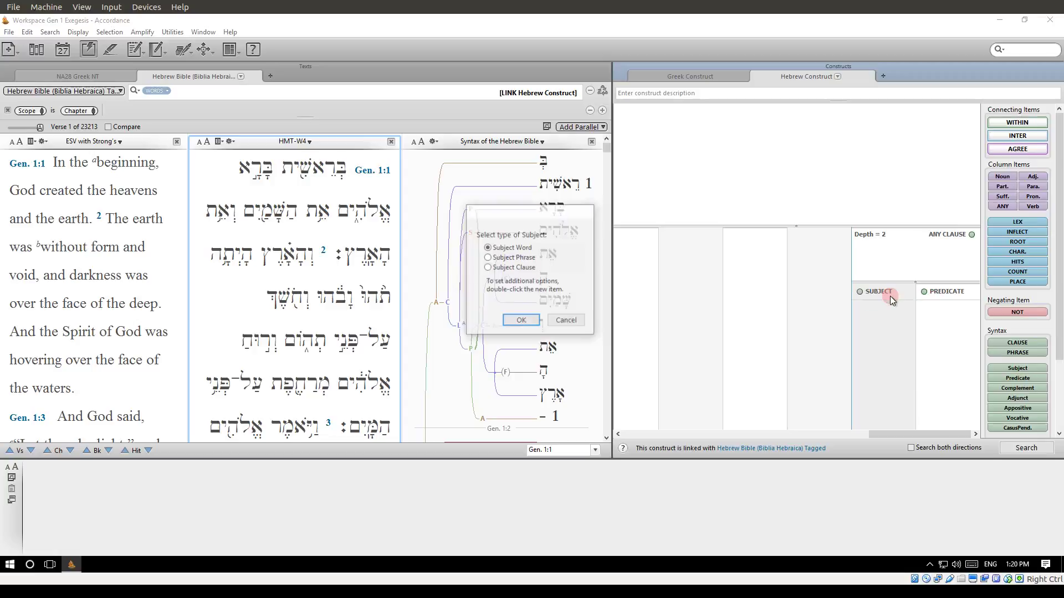
left_click(531, 322)
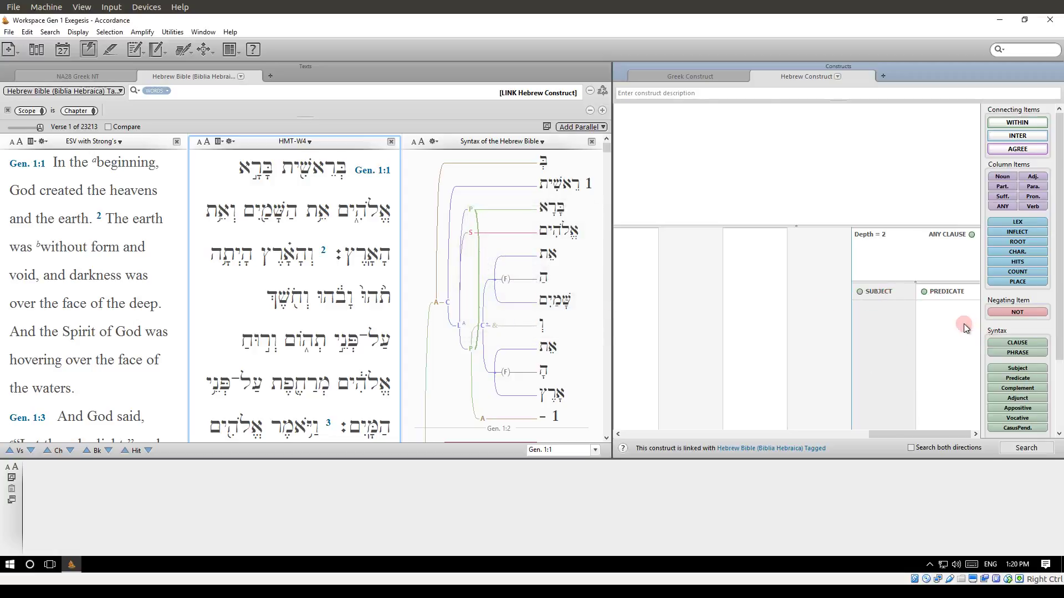
Restrict the predicate to the exact lexeme ברא-1 (to create).
left_click_drag(1029, 220, 943, 325)
left_click(605, 232)
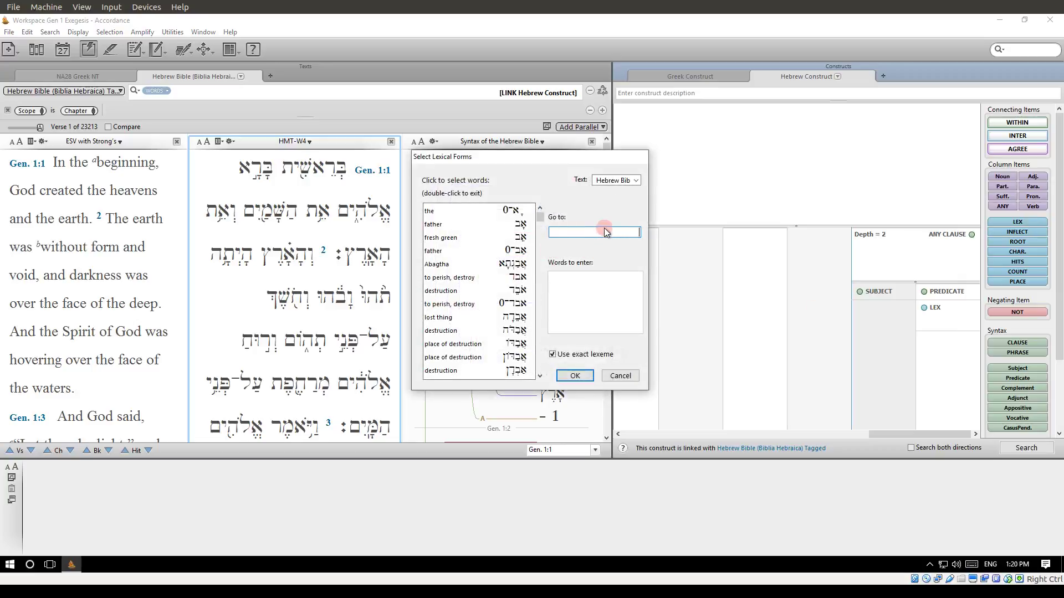
type("ברא")
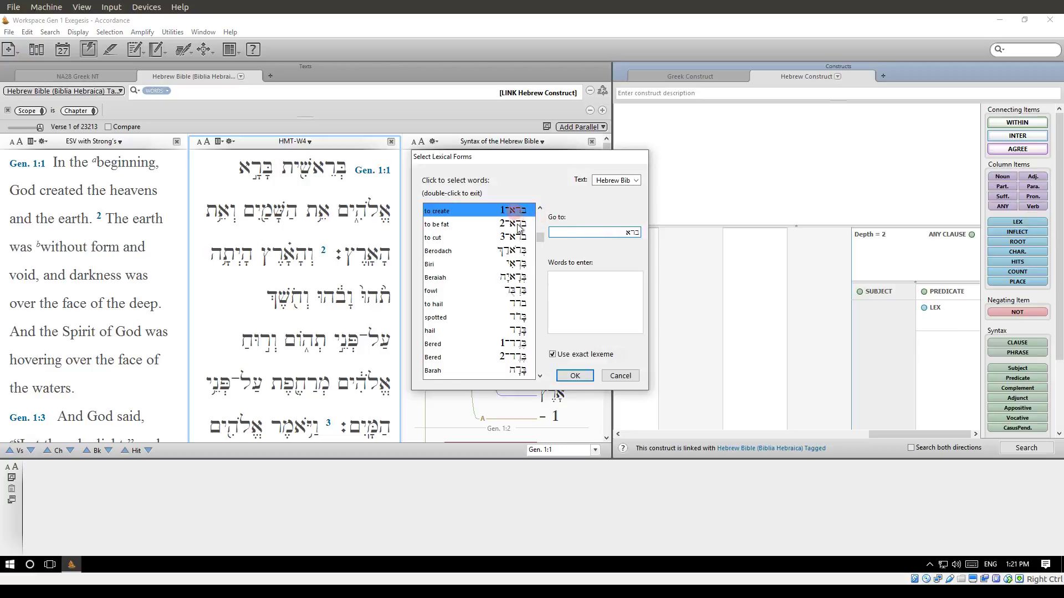
left_click(582, 379)
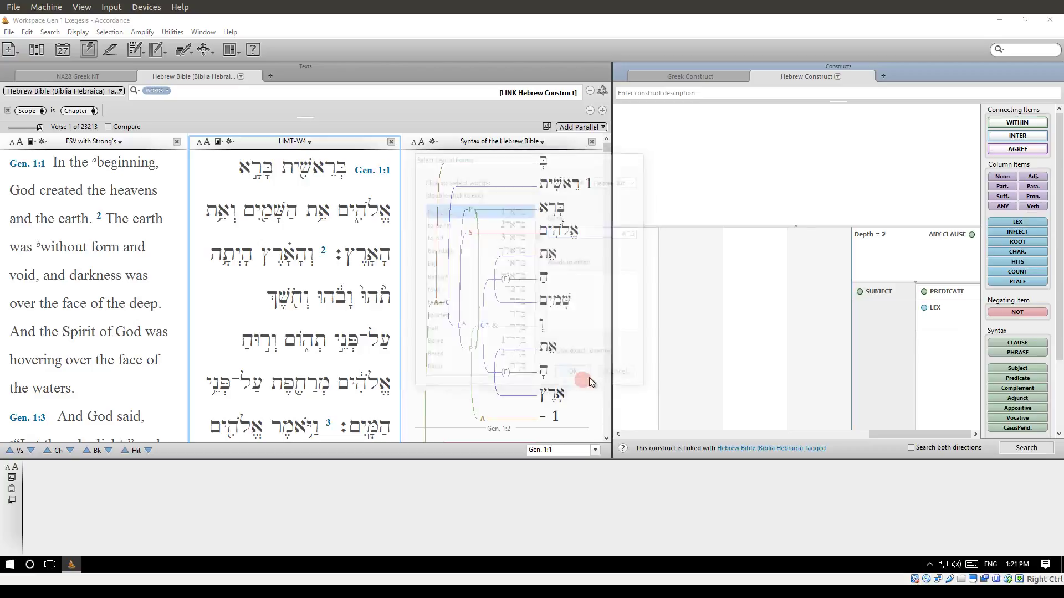
left_click(883, 330)
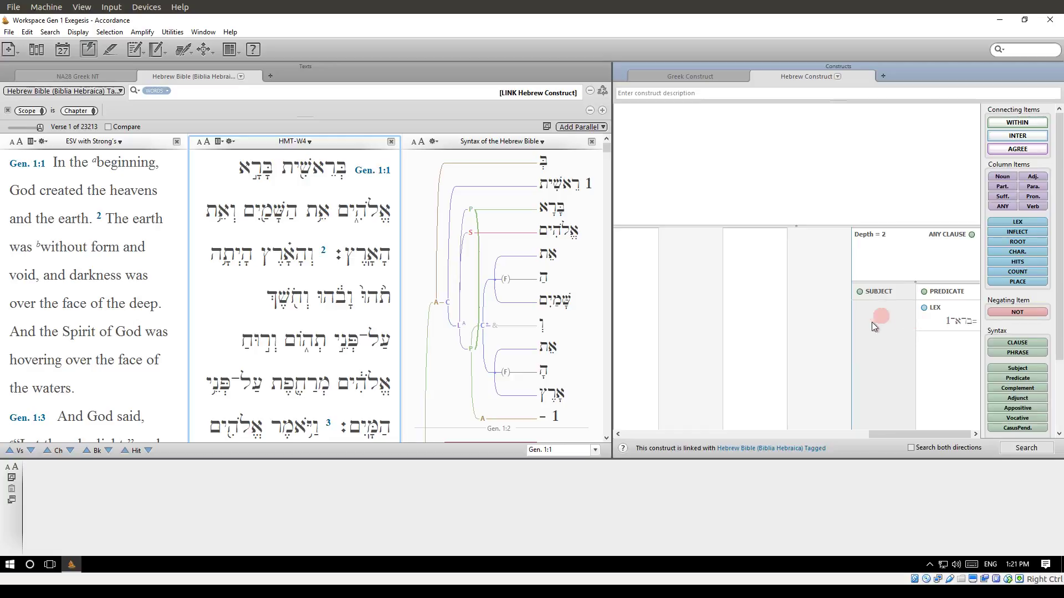
Run the Hebrew construct search and review the highlighted predicate and subject hits from Genesis 1:1 to 2:4.
left_click(1023, 449)
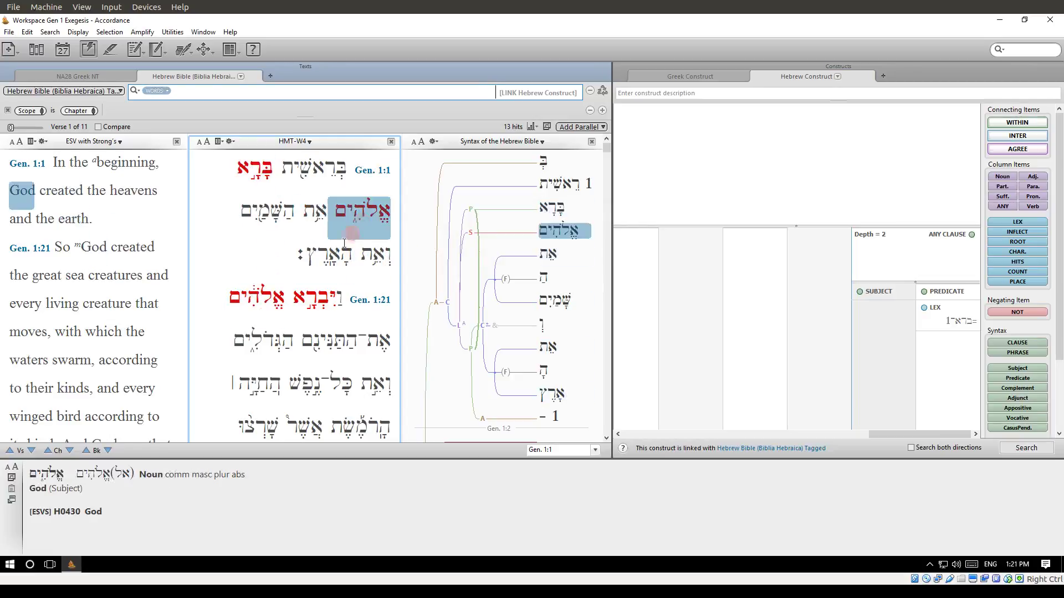
scroll(328, 258, "down", 1)
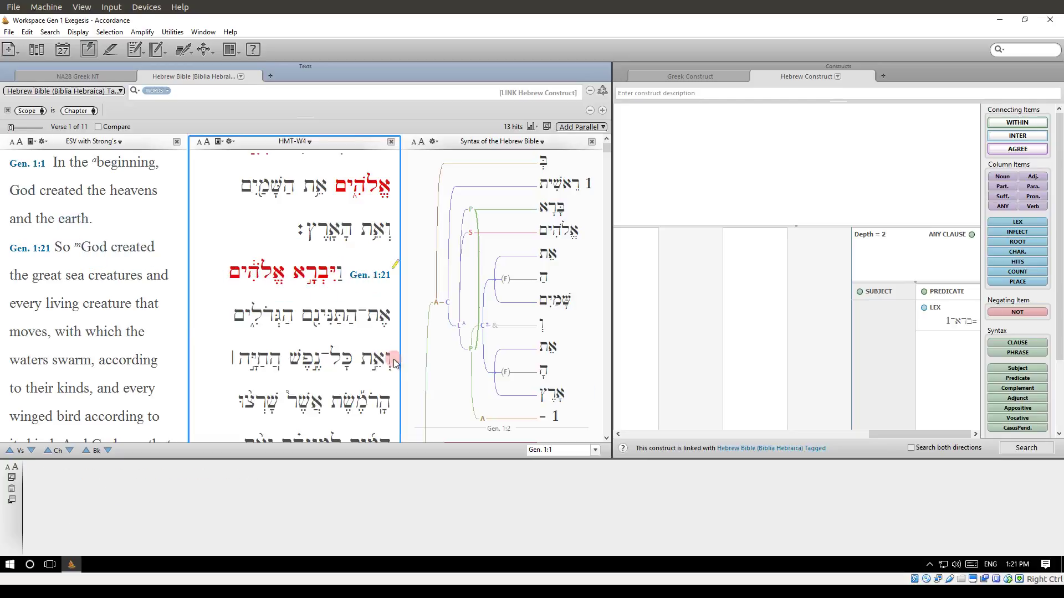
scroll(330, 318, "down", 1)
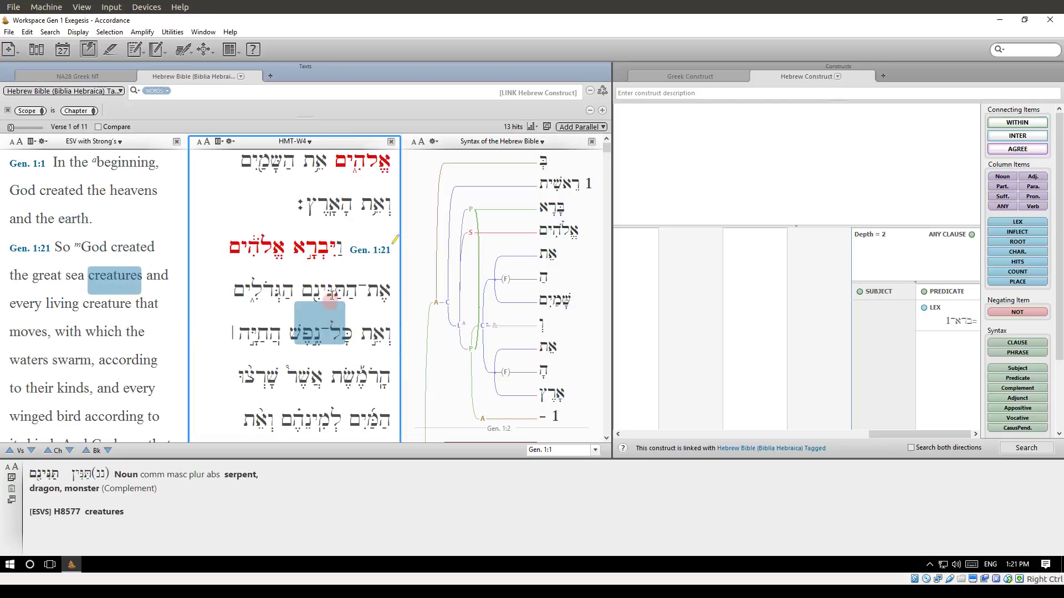
scroll(338, 332, "down", 3)
scroll(341, 341, "down", 4)
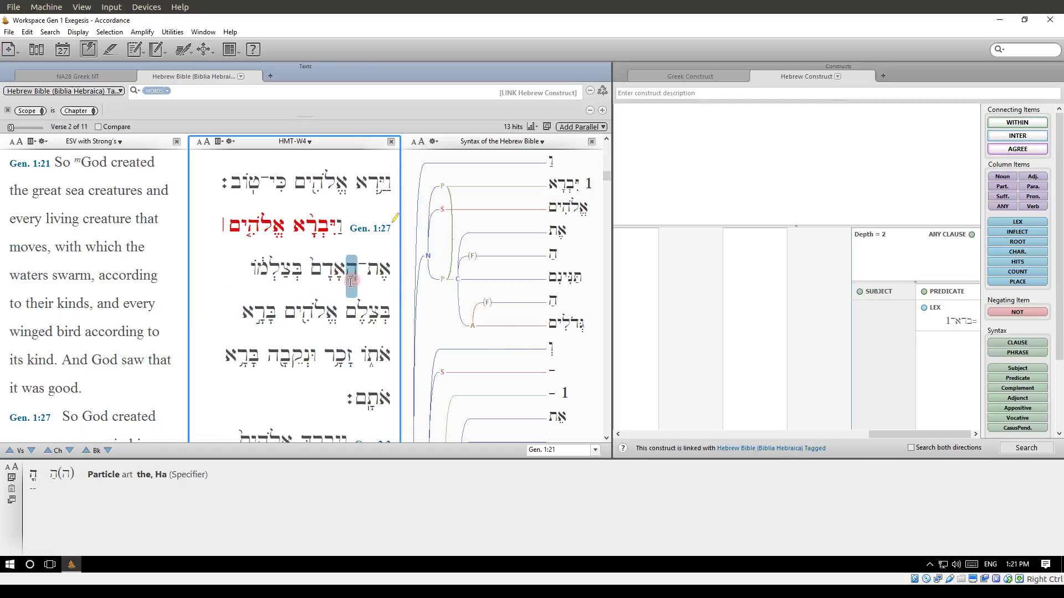
scroll(316, 311, "down", 5)
scroll(326, 339, "down", 3)
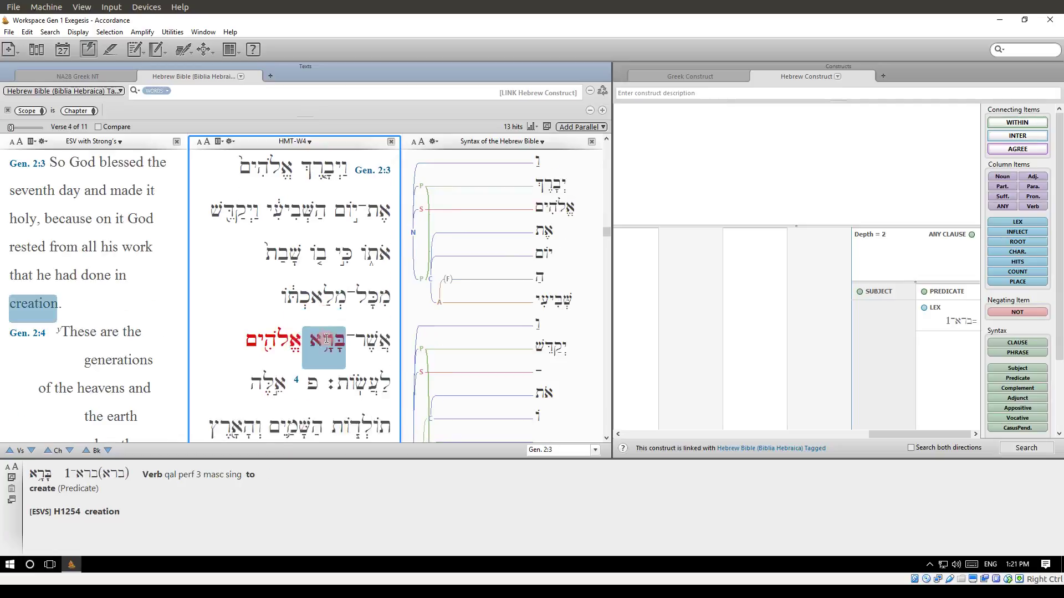
scroll(281, 320, "down", 5)
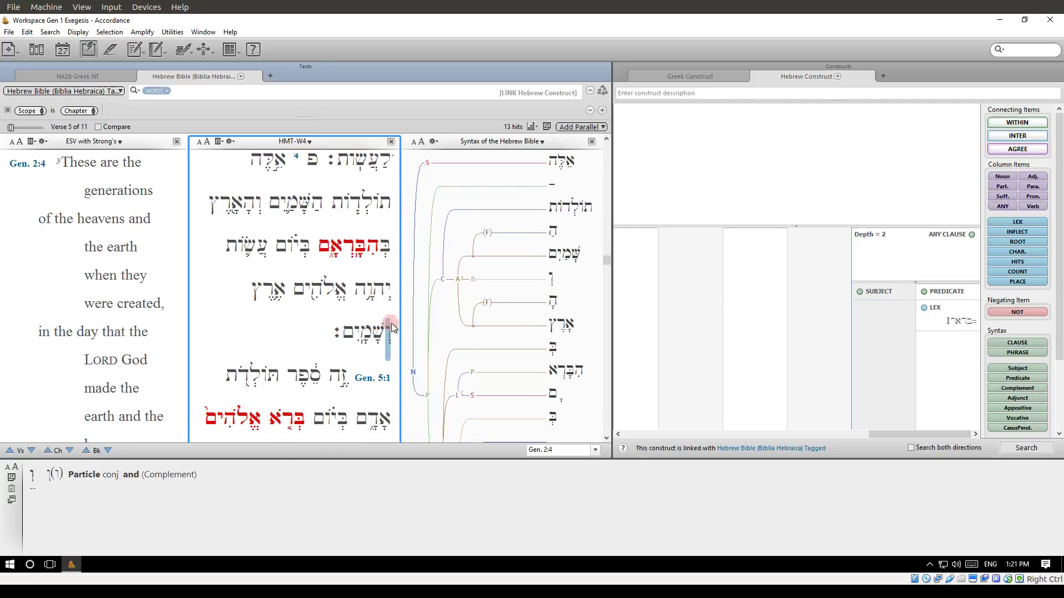
Examine the highlighted forms of ברא and their subjects in the hits from Genesis 2:4 to Numbers 16:30.
left_click(346, 238)
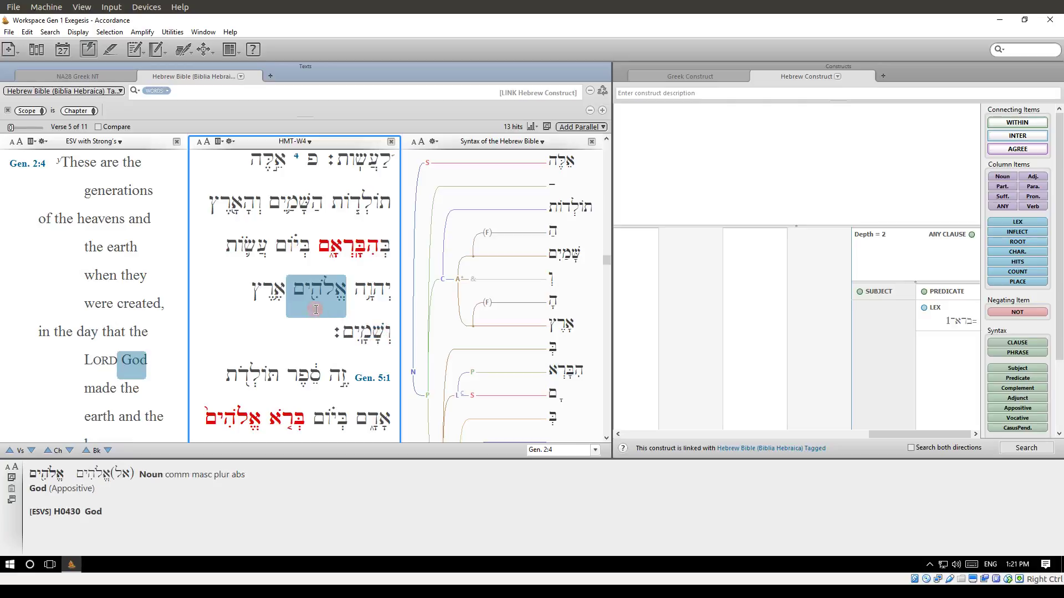
scroll(316, 309, "down", 5)
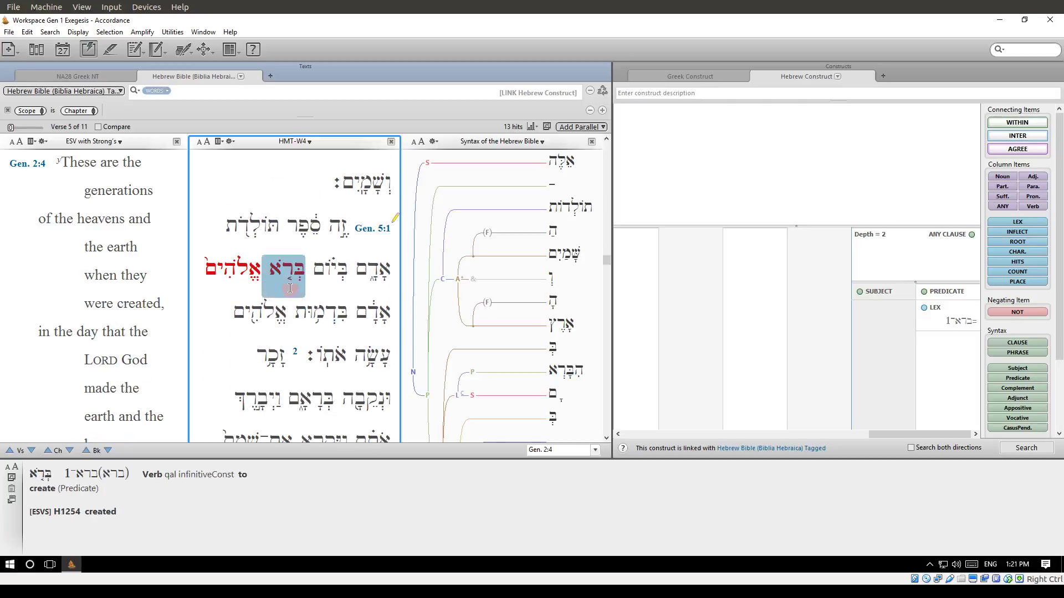
scroll(305, 306, "down", 1)
scroll(304, 306, "down", 8)
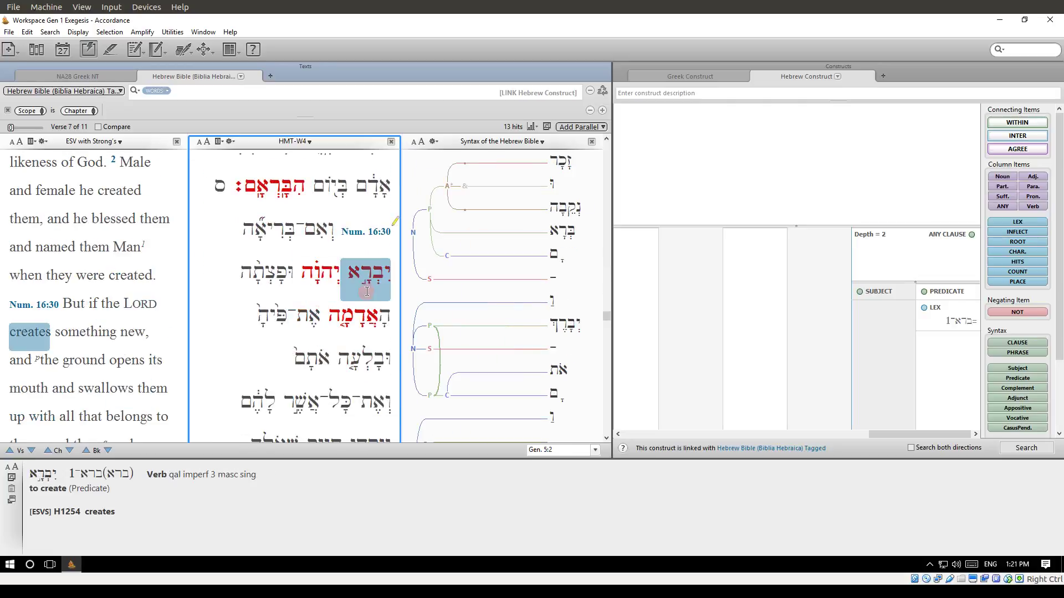
scroll(329, 275, "down", 9)
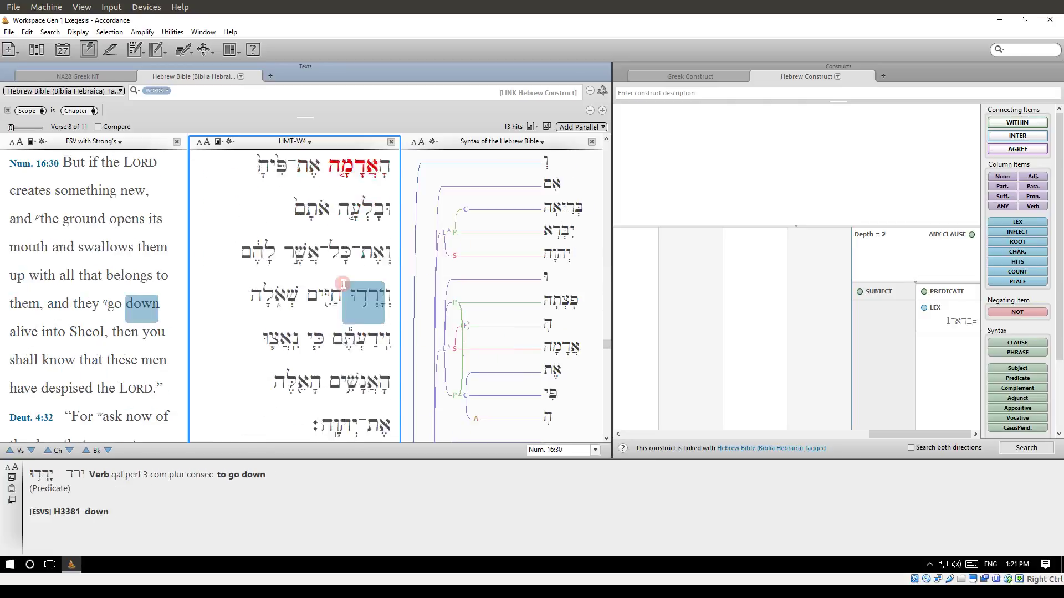
Examine the highlighted forms of ברא and their subjects in the hits from Numbers 16:30 to Ezekiel 28:15.
scroll(344, 285, "down", 4)
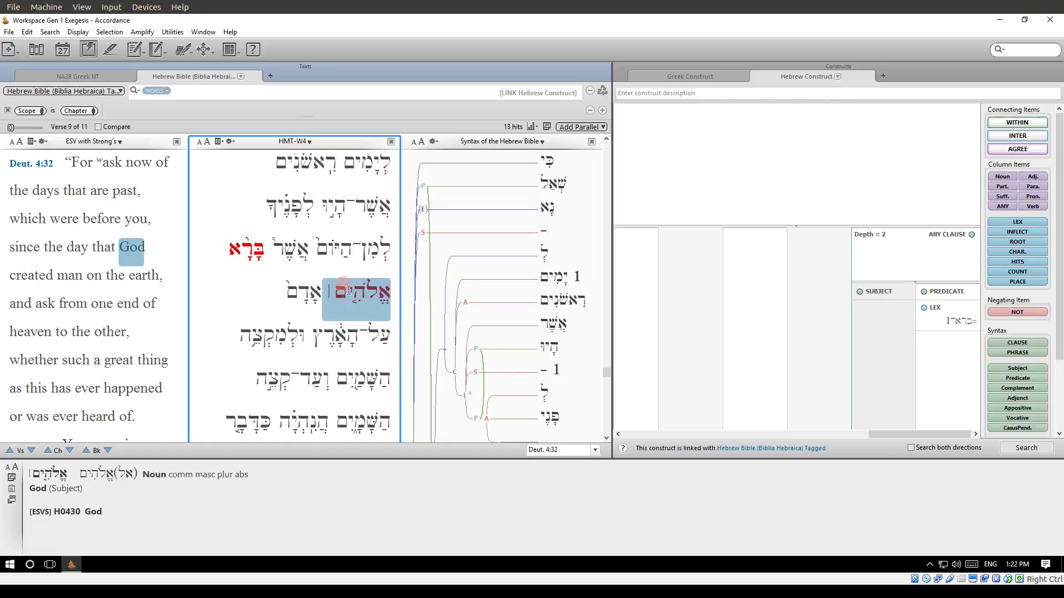
scroll(352, 300, "down", 2)
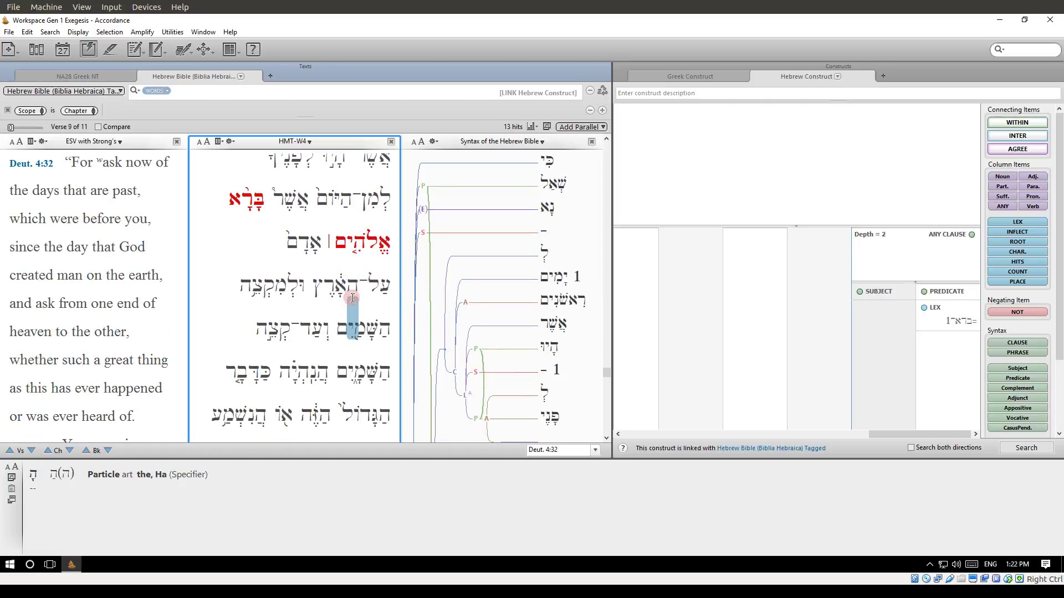
scroll(353, 298, "down", 1)
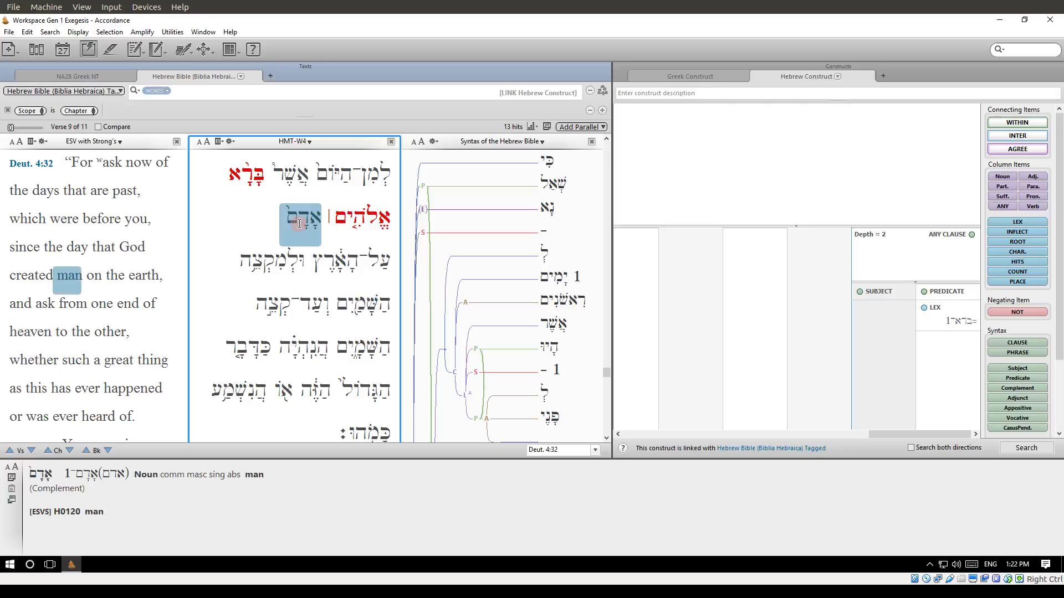
scroll(298, 224, "down", 8)
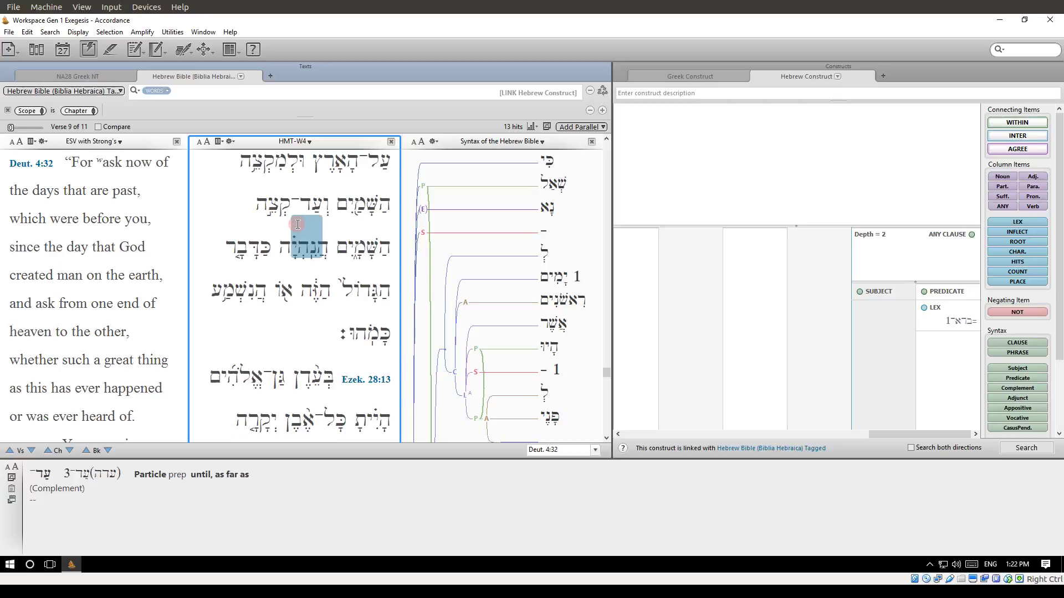
scroll(298, 224, "down", 5)
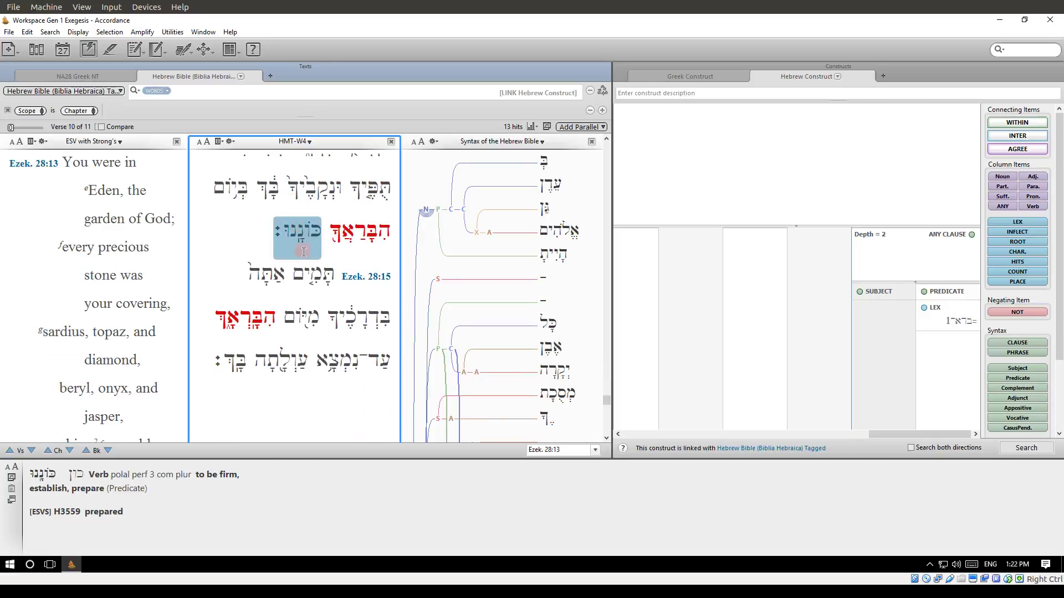
scroll(305, 257, "down", 3)
scroll(307, 267, "up", 10)
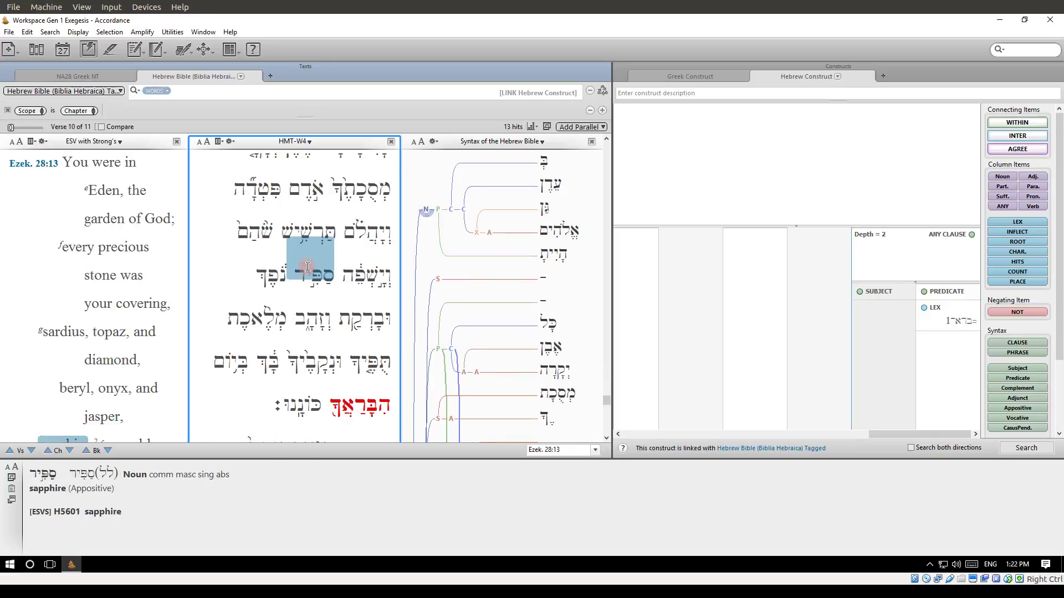
scroll(307, 267, "up", 5)
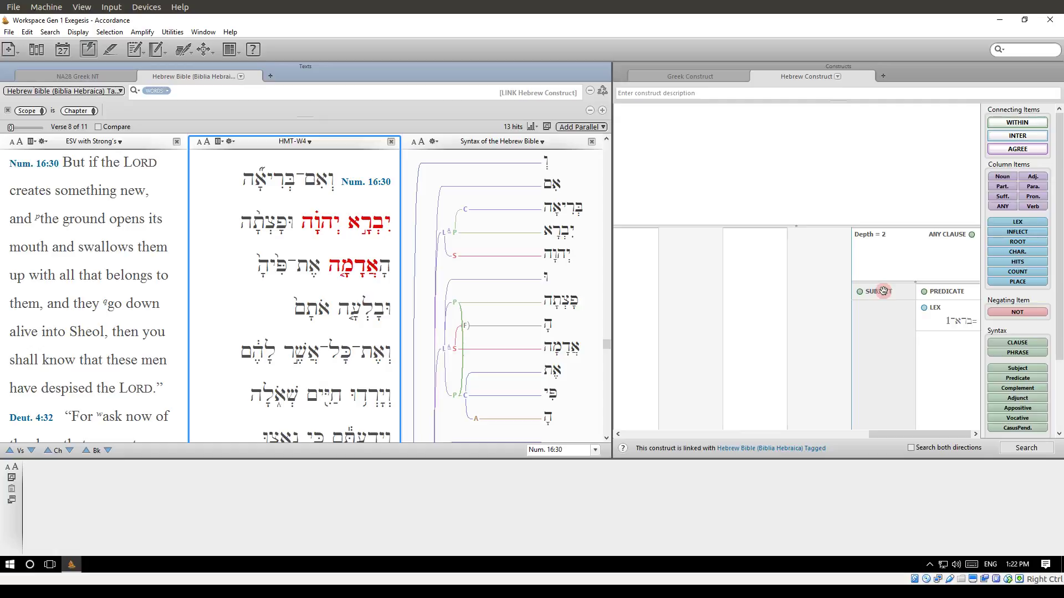
Swap the construct's columns so the Subject precedes the Predicate ברא-1, and run the search.
left_click_drag(884, 291, 829, 276)
left_click_drag(947, 291, 868, 312)
left_click_drag(815, 236, 946, 300)
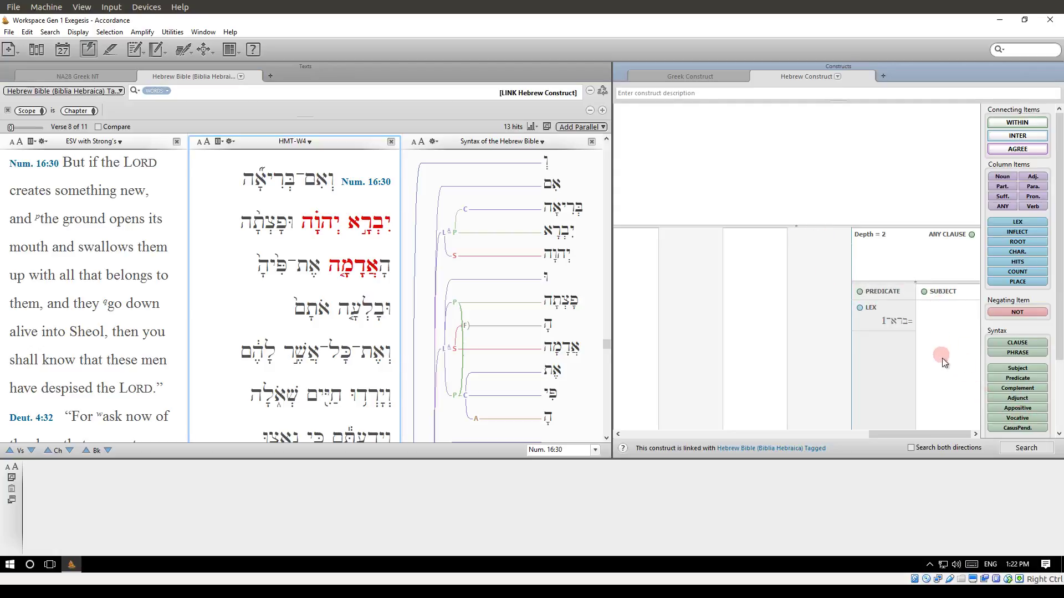
left_click(1027, 449)
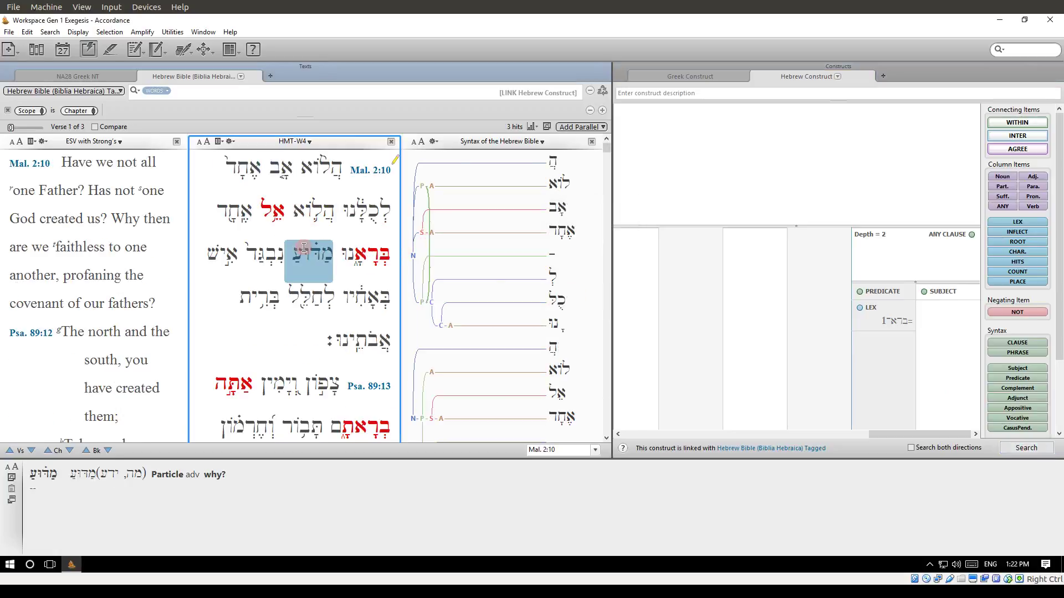
Review the highlighted subjects and predicates in the hits at Malachi 2:10, Psalm 89:13 and Psalm 148:5.
scroll(362, 260, "down", 1)
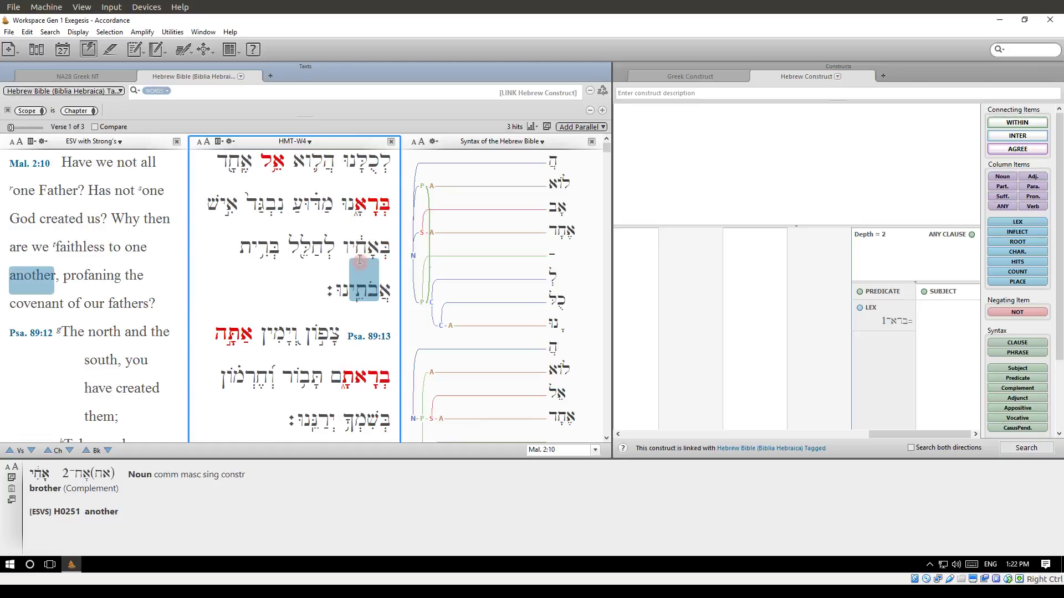
scroll(338, 232, "up", 1)
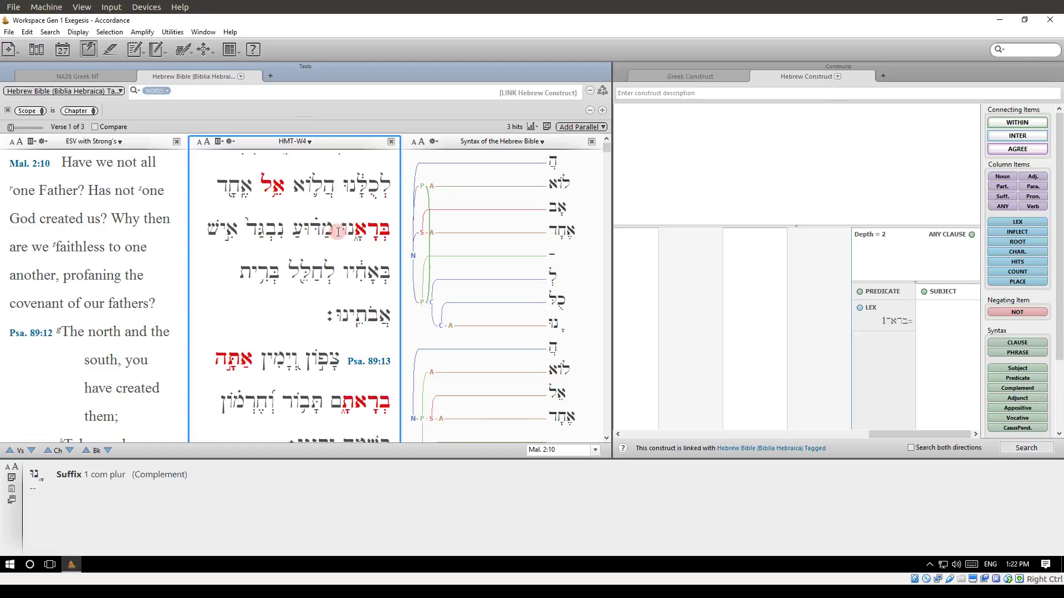
scroll(338, 231, "down", 4)
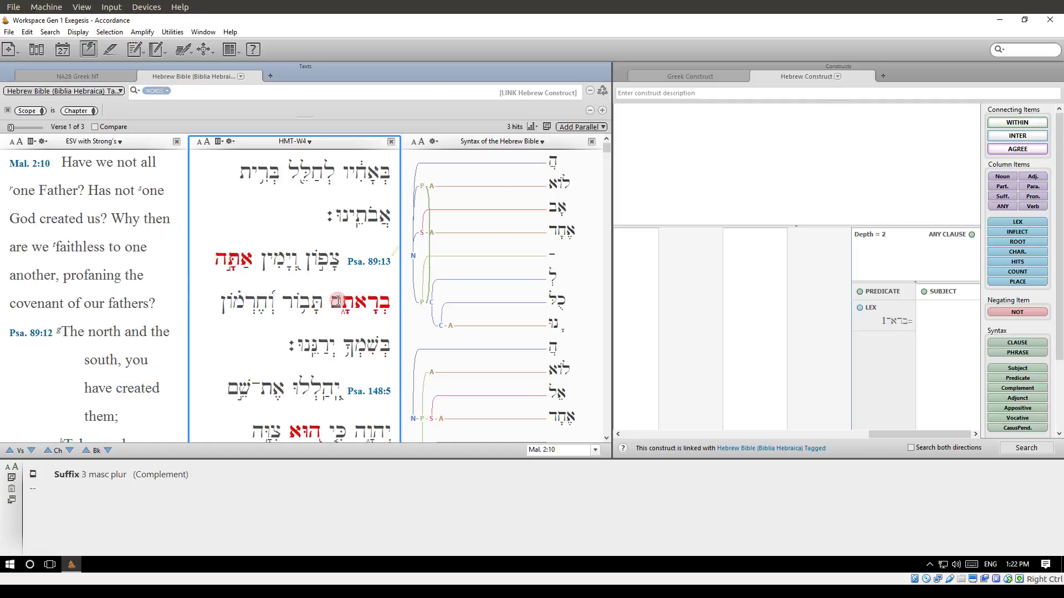
scroll(320, 288, "down", 2)
scroll(319, 273, "down", 1)
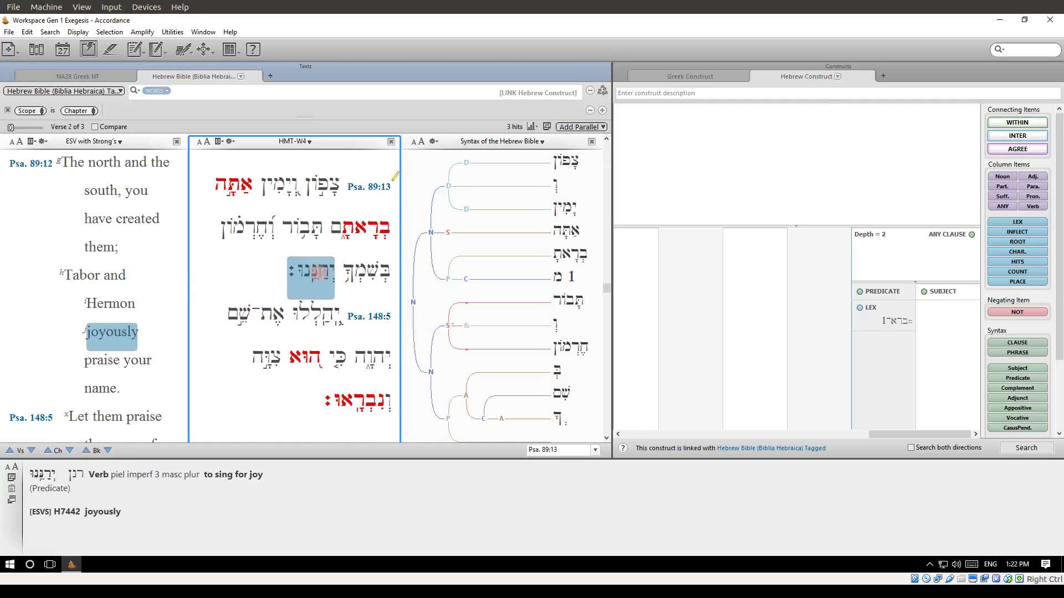
scroll(319, 273, "down", 1)
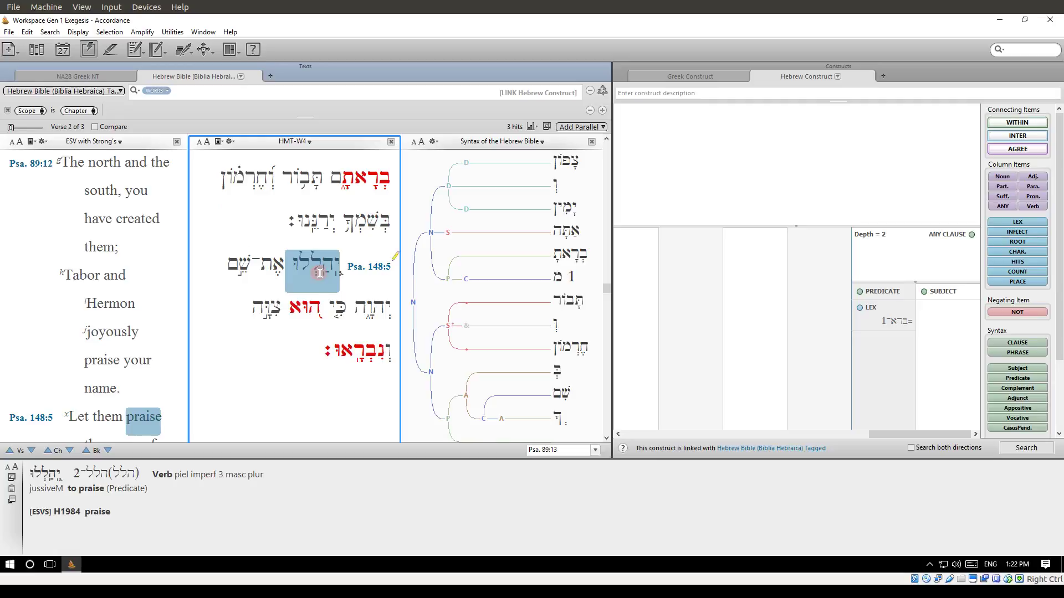
scroll(320, 273, "down", 1)
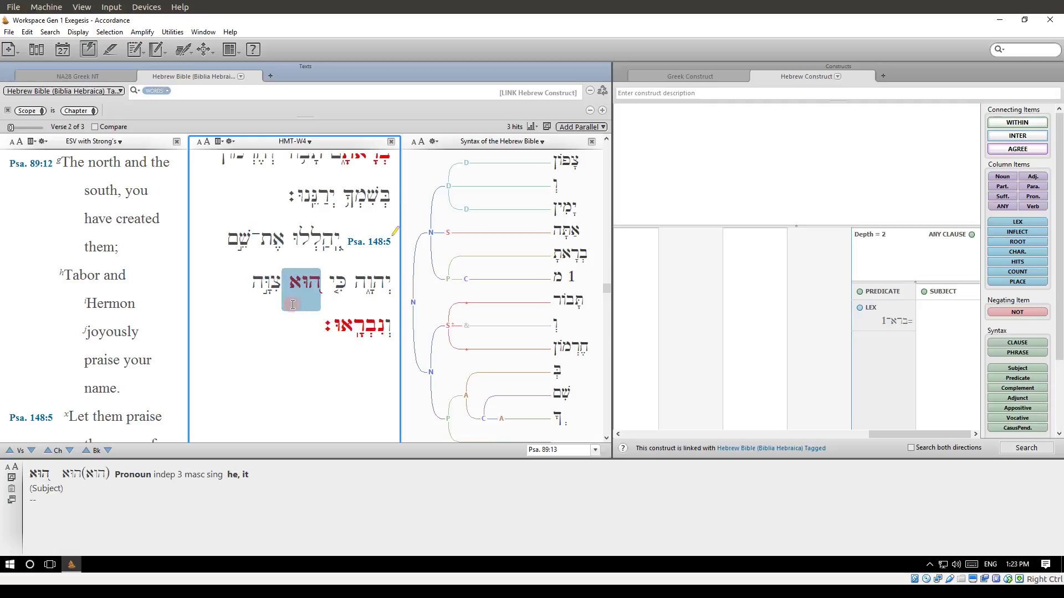
scroll(292, 305, "up", 4)
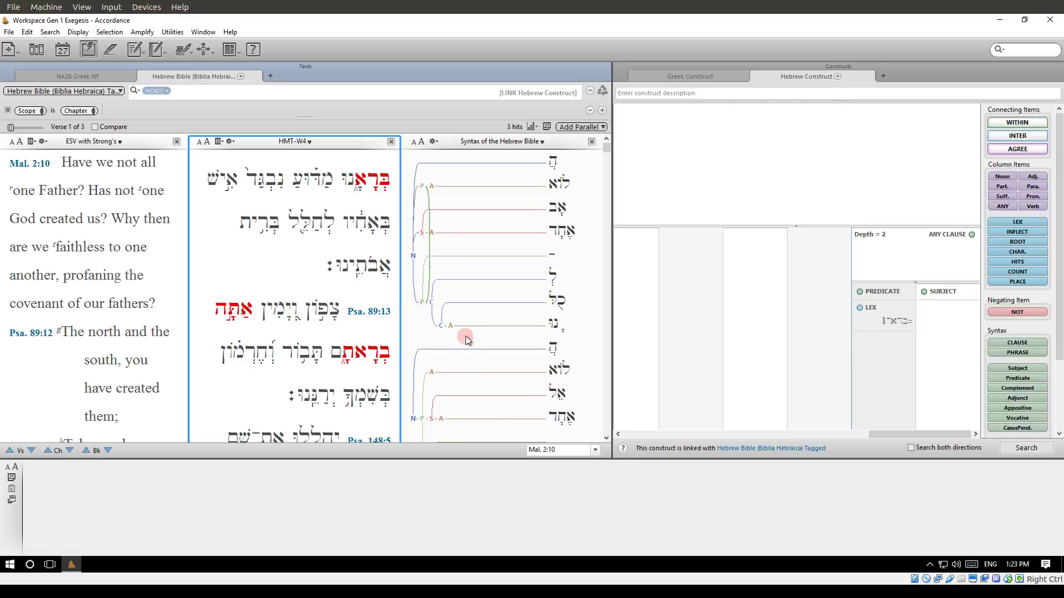
scroll(355, 304, "up", 1)
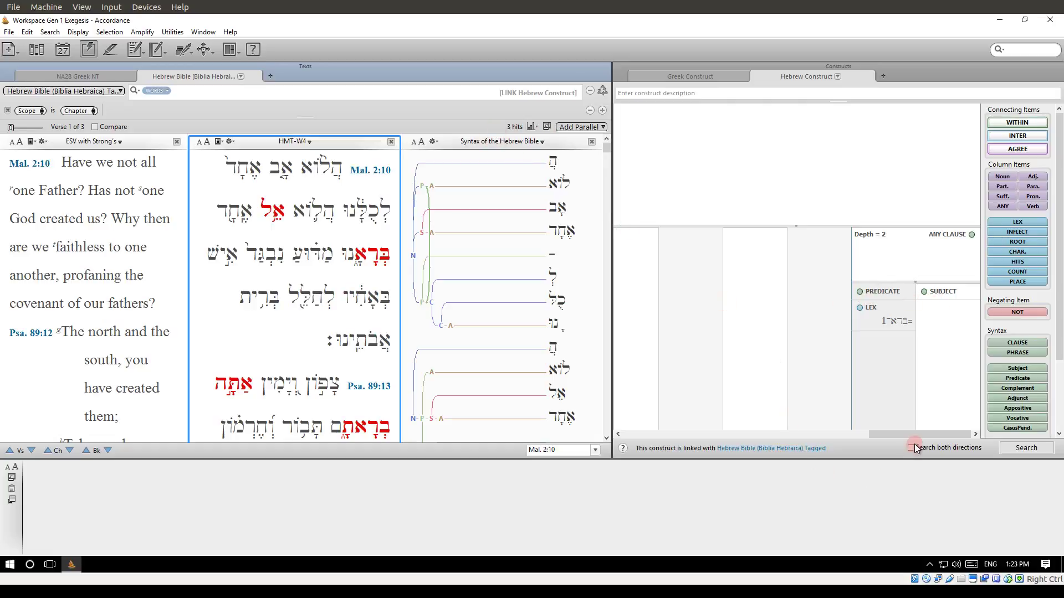
Restore the Predicate-before-Subject order in the construct and run the search in both directions.
mouse_move(942, 291)
left_mouse_down()
mouse_move(823, 299)
mouse_move(892, 293)
mouse_move(935, 308)
left_mouse_up()
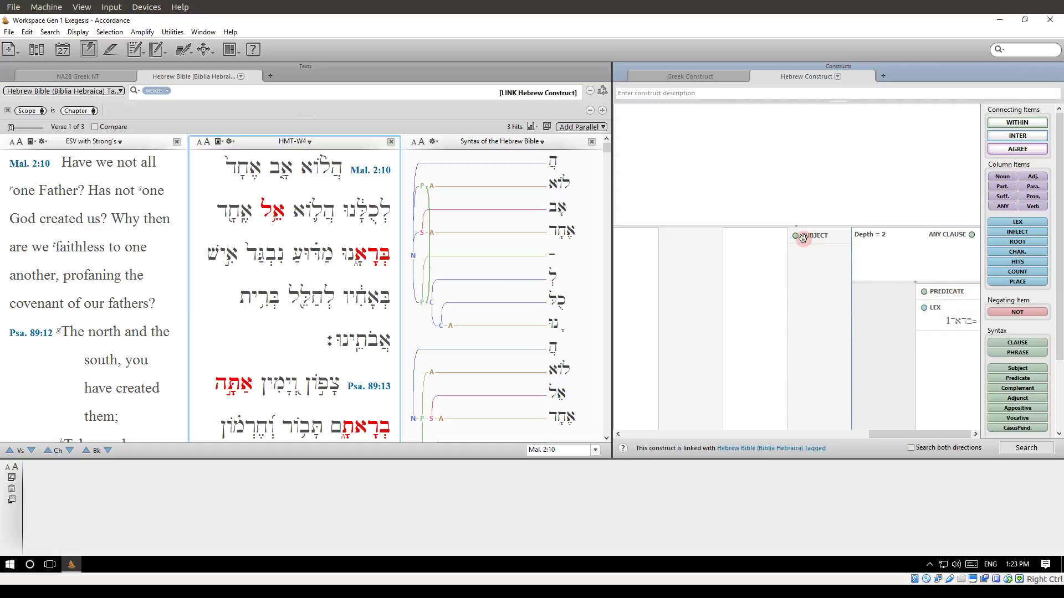
left_click_drag(802, 236, 910, 364)
left_click(910, 448)
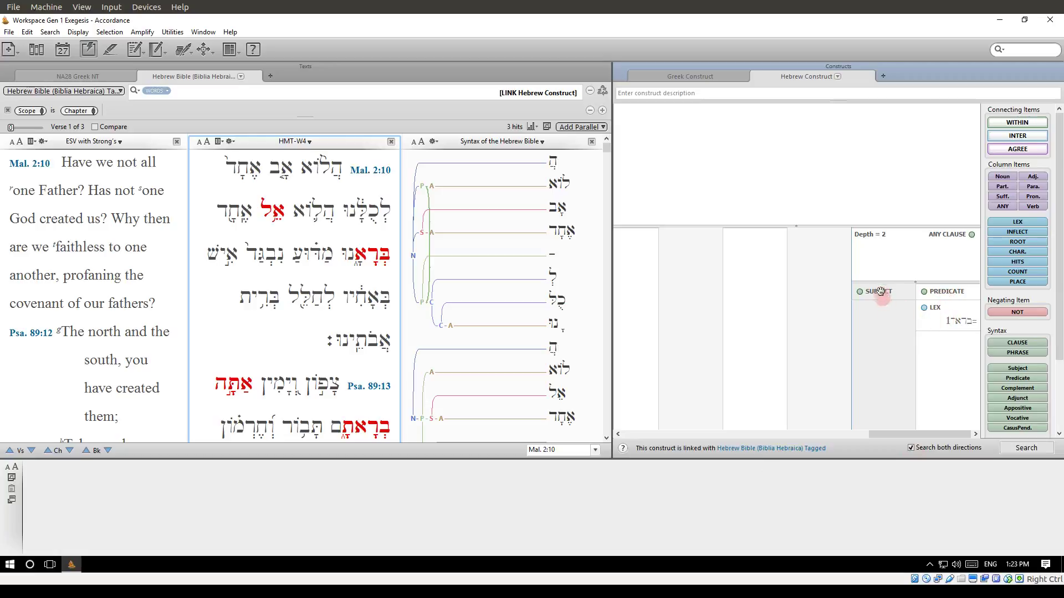
left_click(1026, 448)
left_click(1025, 449)
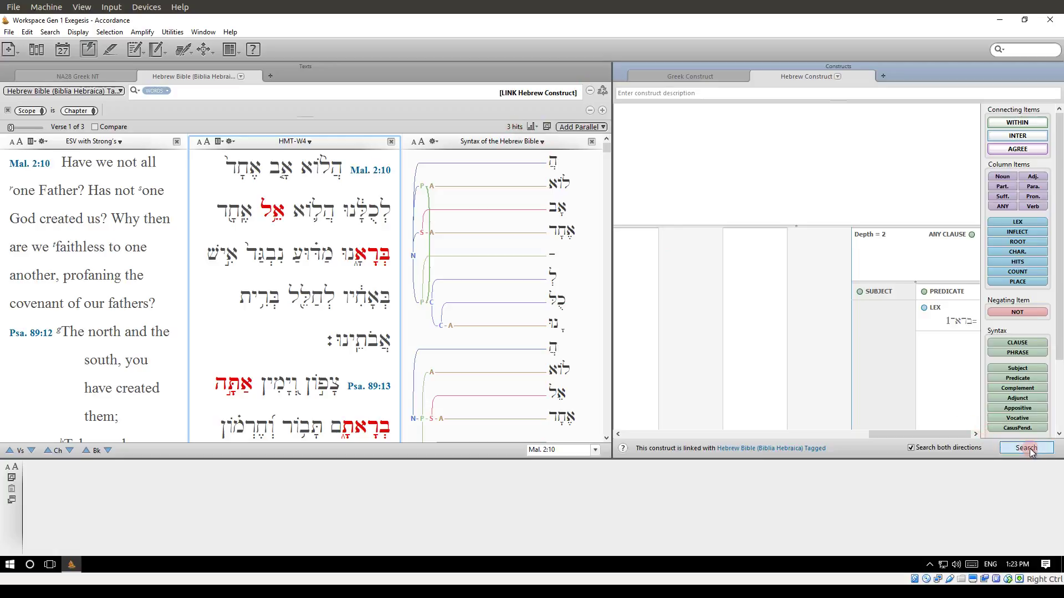
left_click(1031, 453)
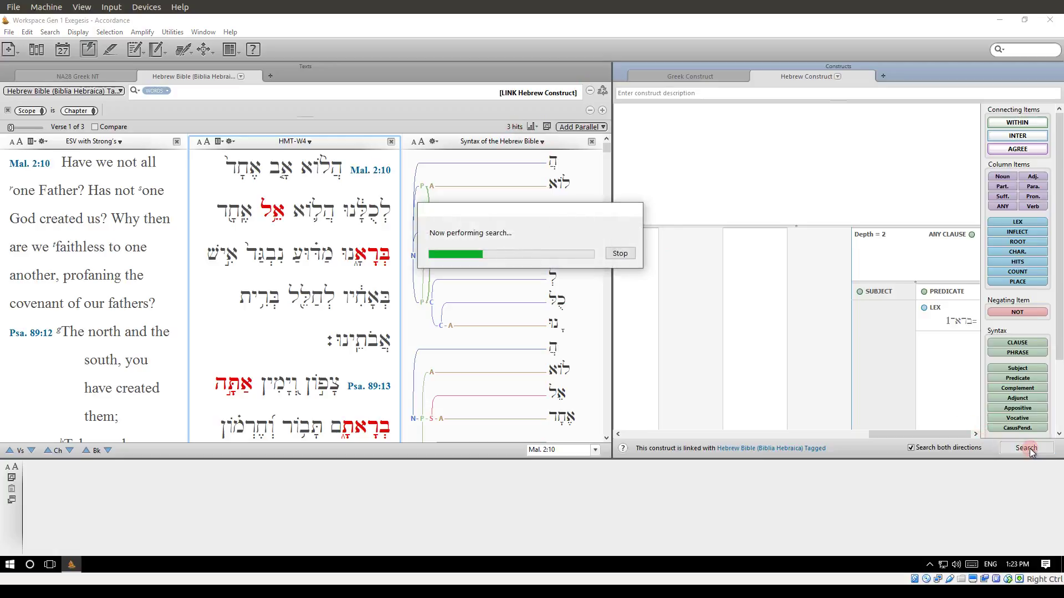
left_click(306, 223)
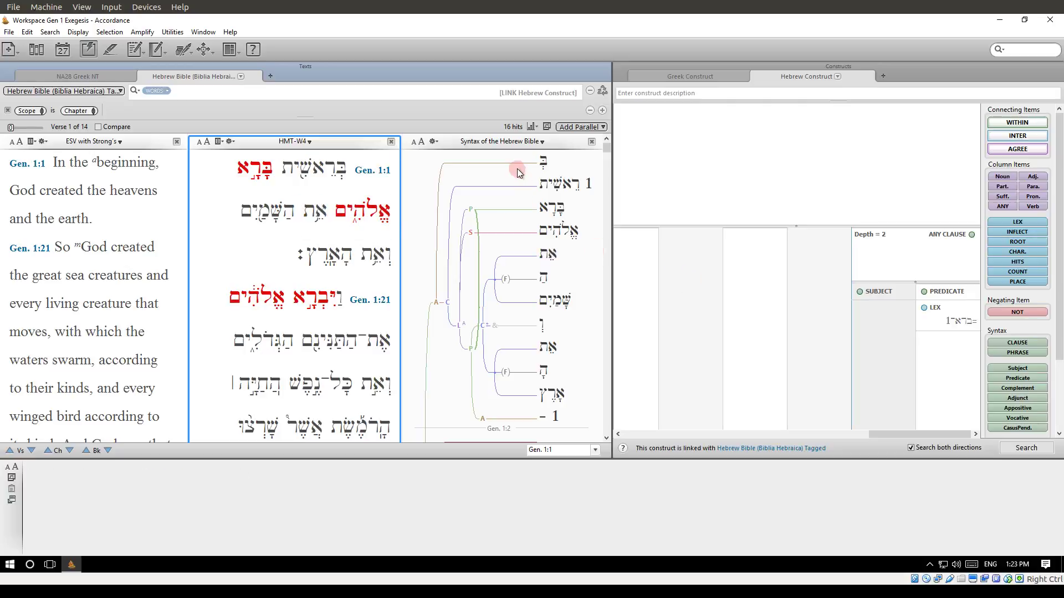
left_click(545, 164)
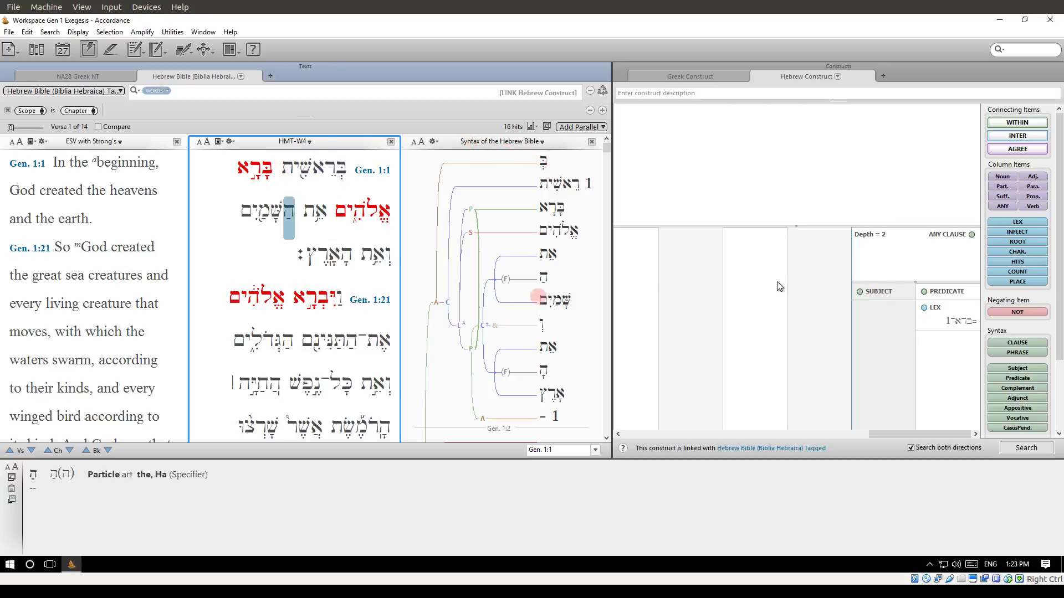
left_click(907, 300)
left_click(878, 259)
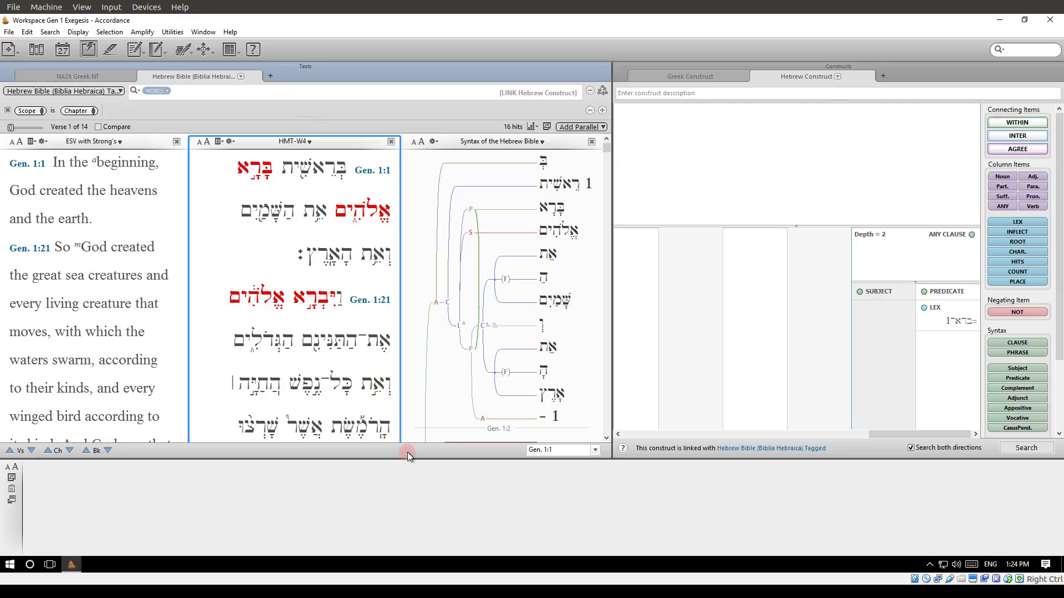
View the SHEBANQ site at shebanq.ancient-data.org in Google Chrome and return to Accordance.
left_click(18, 558)
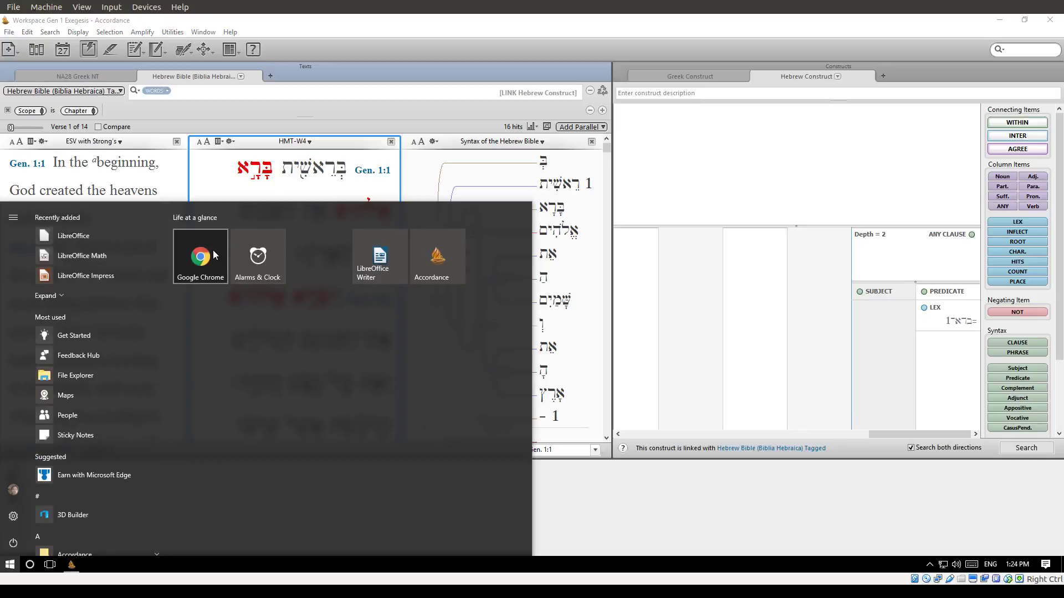
left_click(225, 260)
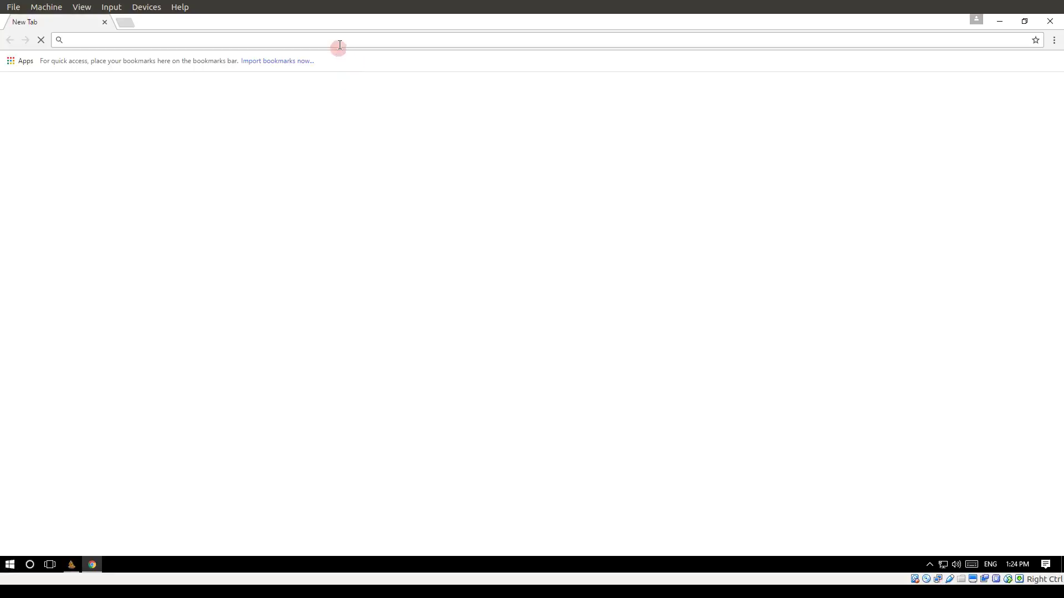
type("shebanq.ancient-data.org")
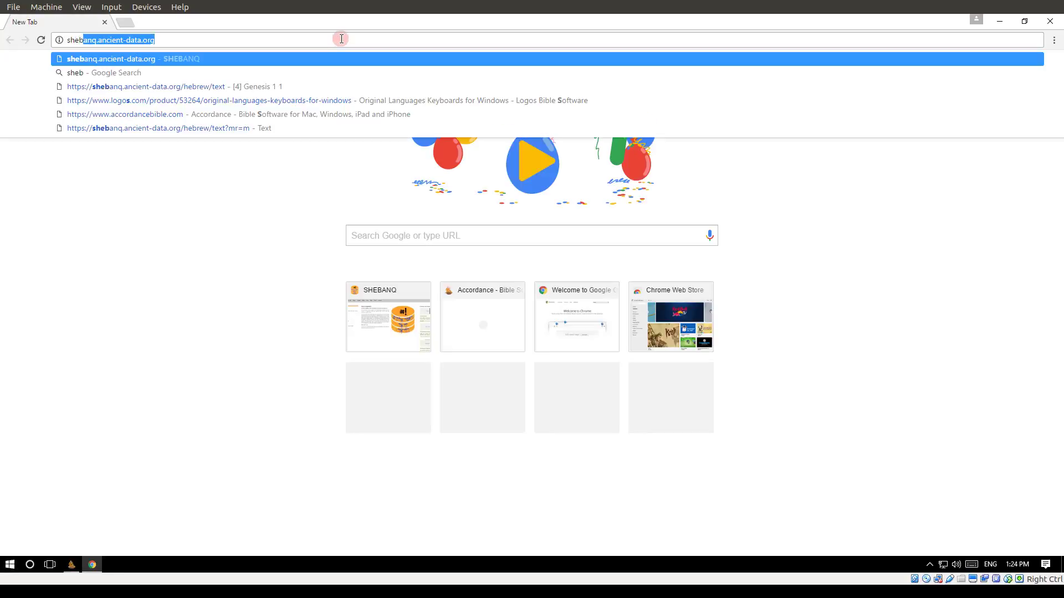
key("Return")
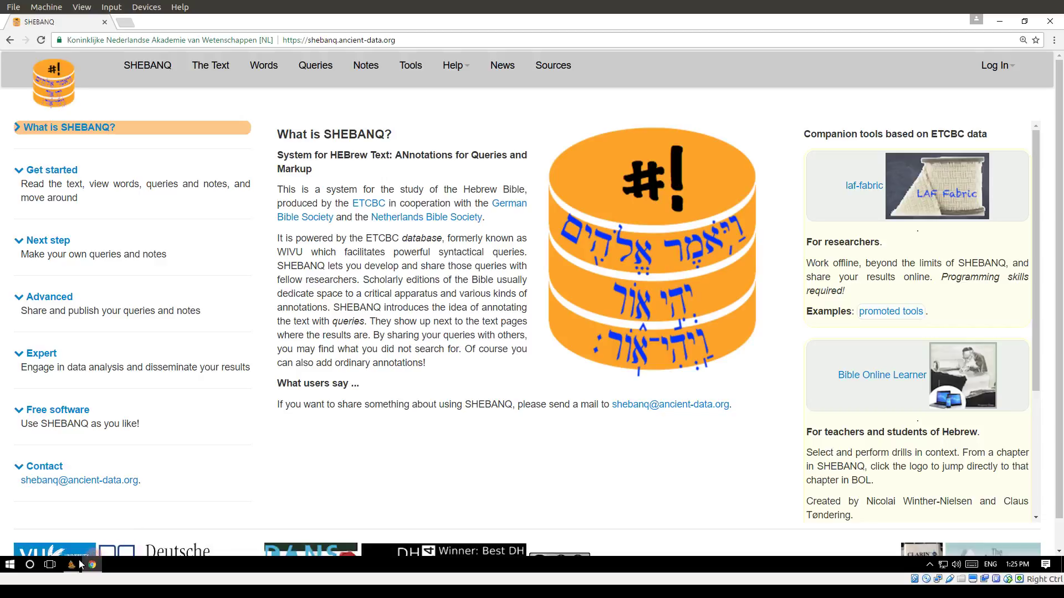
mouse_move(72, 568)
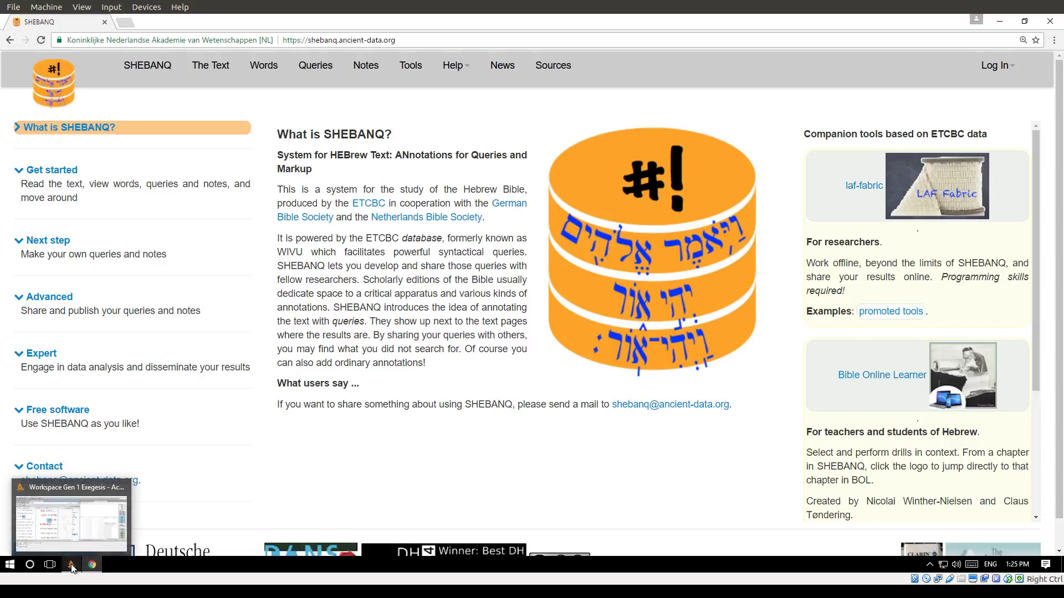
left_click(72, 567)
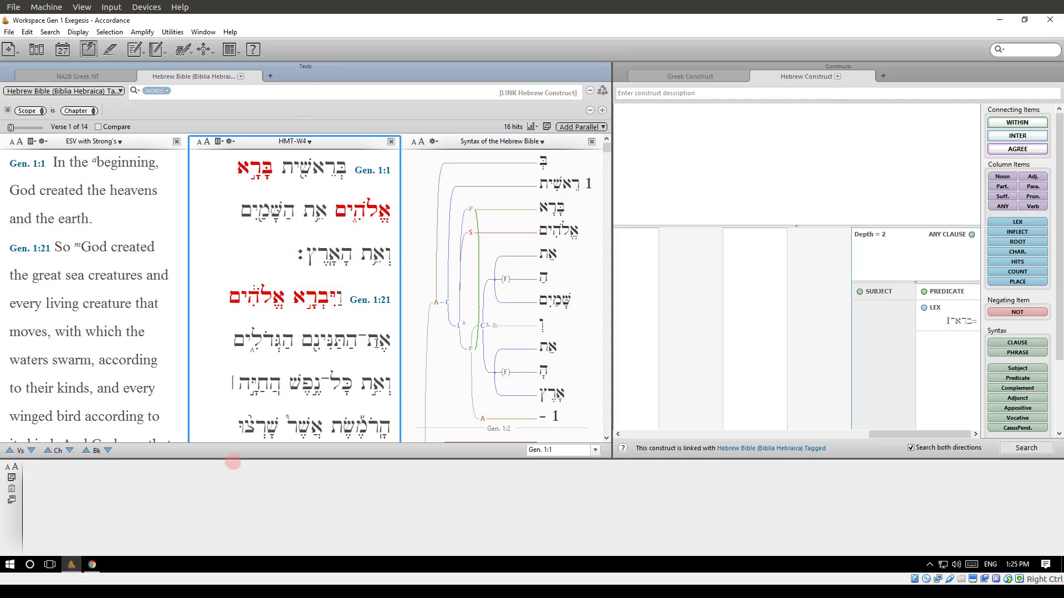